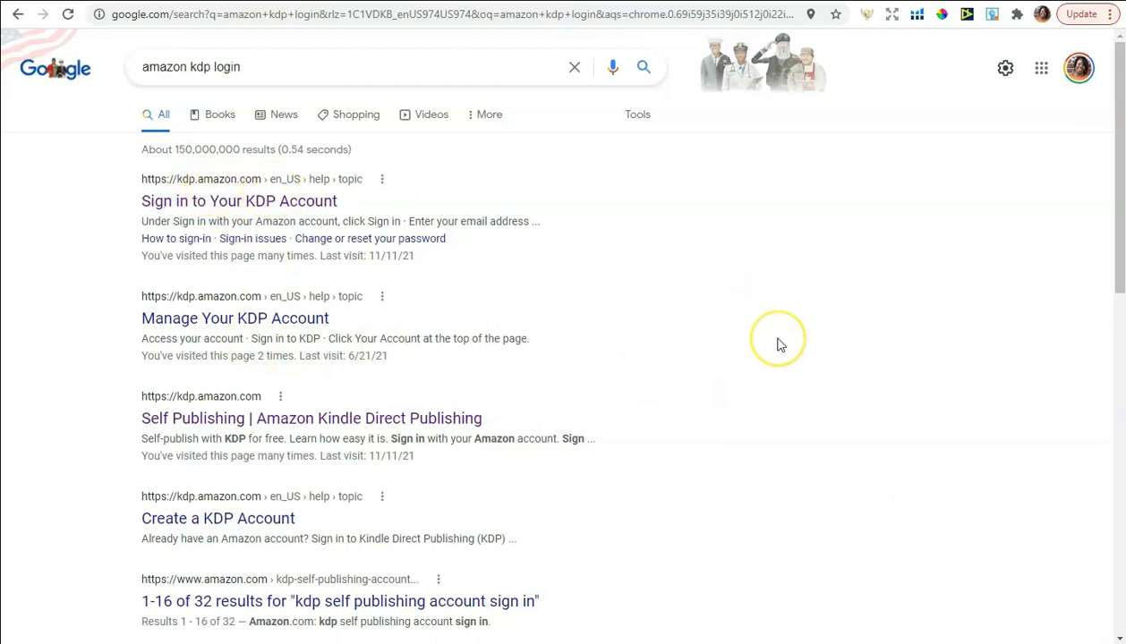
# Open the 'Sign in to Your KDP Account' help page from the Google results
pyautogui.click(281, 204)
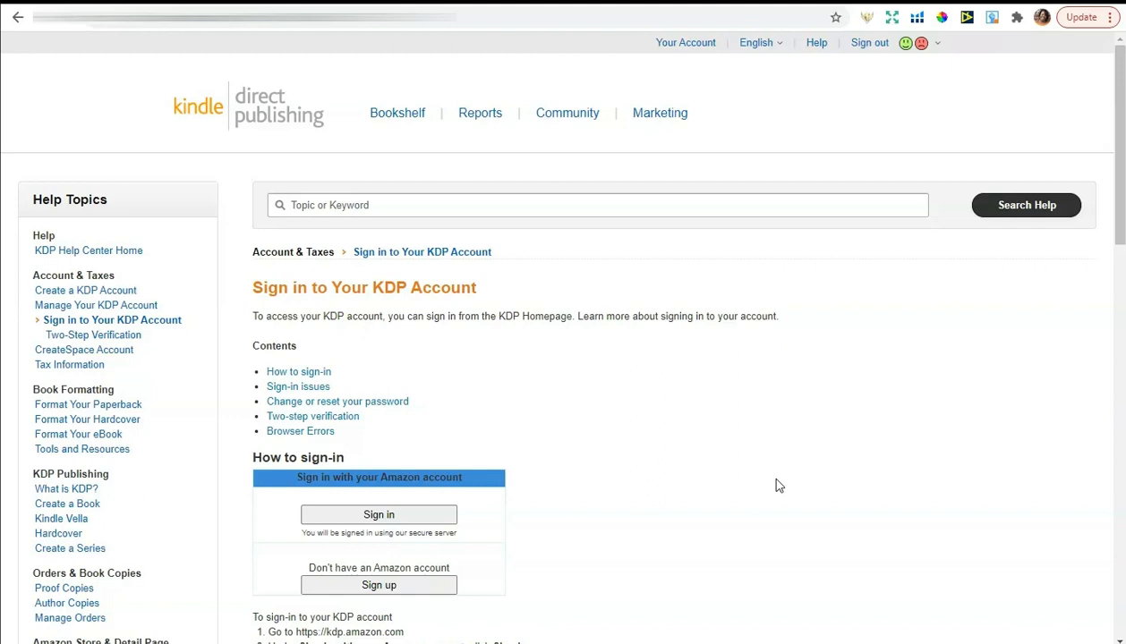
# From the KDP Bookshelf, create a new paperback title to reach its details form
pyautogui.click(400, 123)
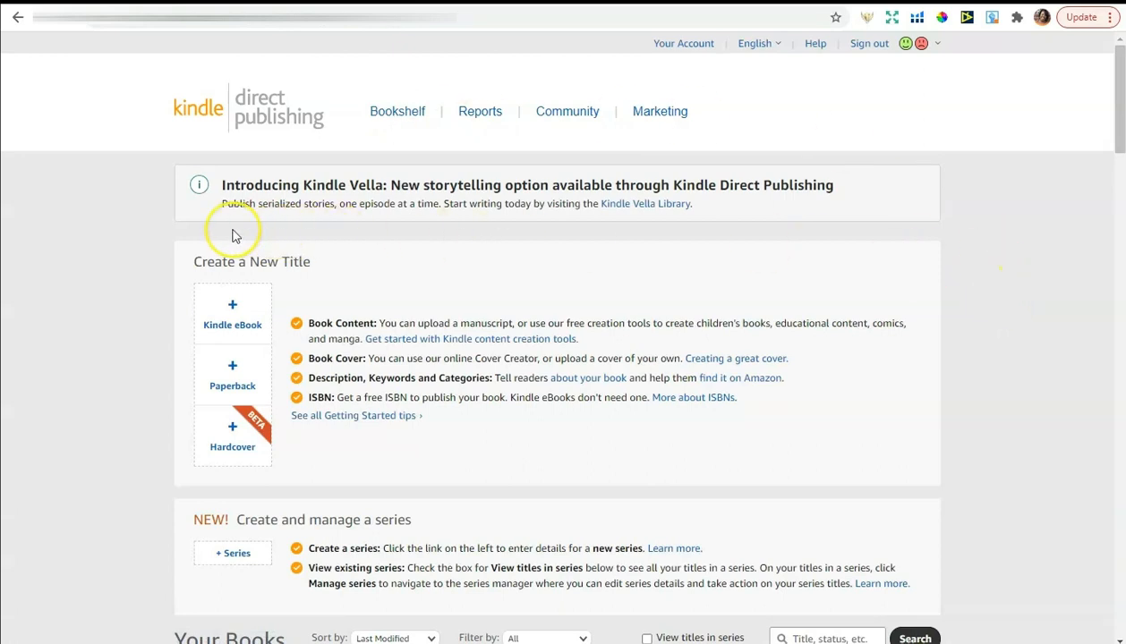
pyautogui.click(234, 379)
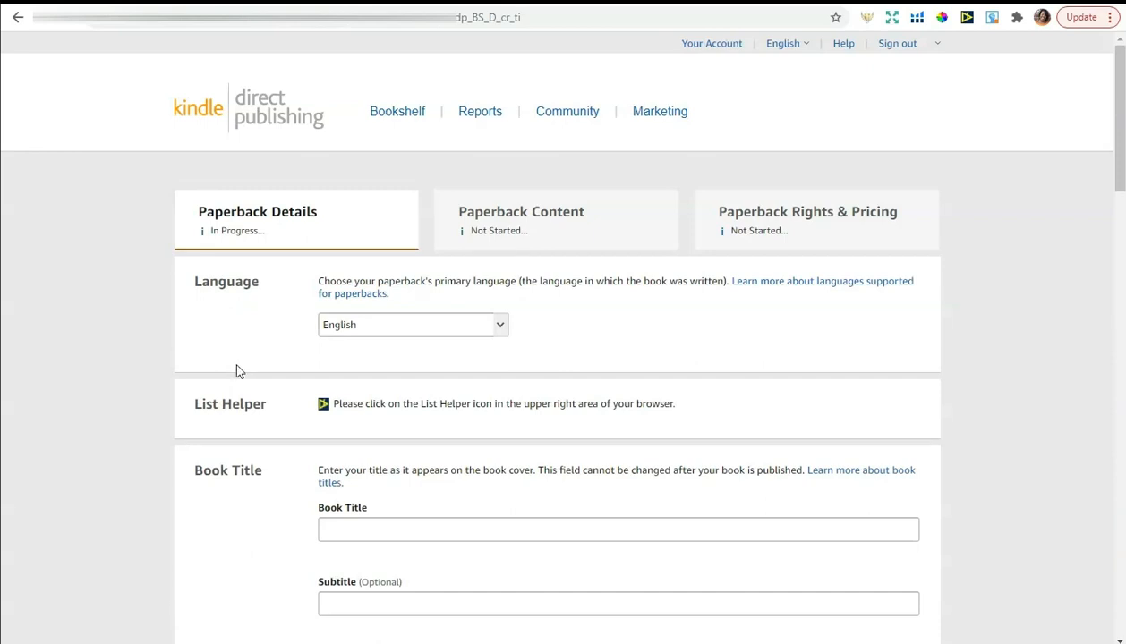
pyautogui.scroll(-1, 241, 361)
pyautogui.scroll(1, 241, 362)
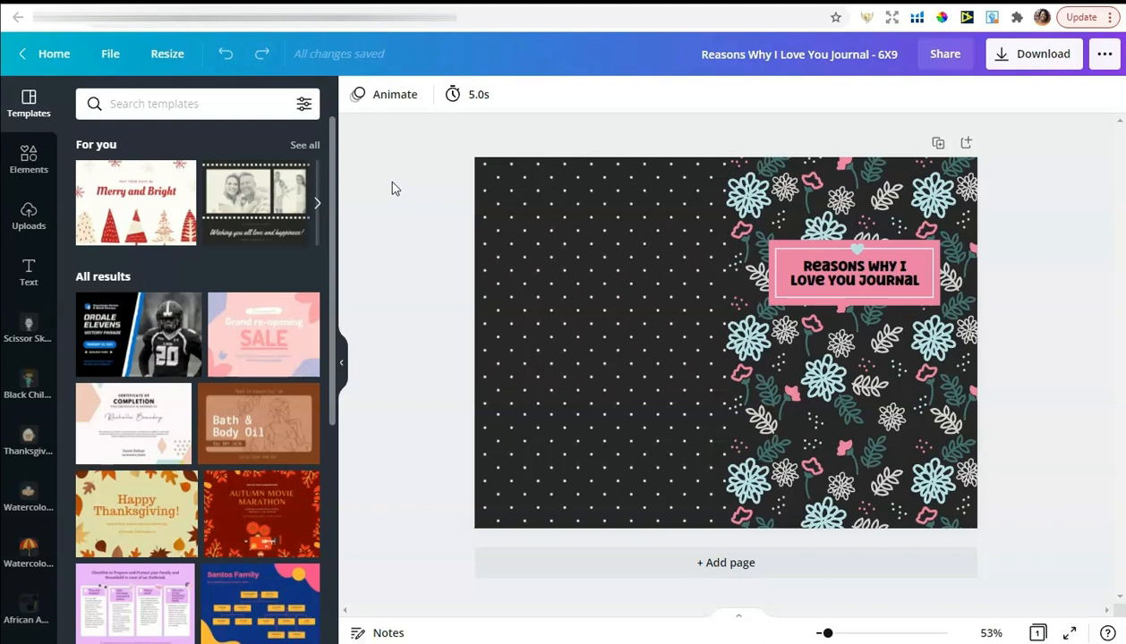
# Copy 'Reasons Why I Love You Journal' from the Canva cover and target KDP's Book Title field
pyautogui.click(865, 277)
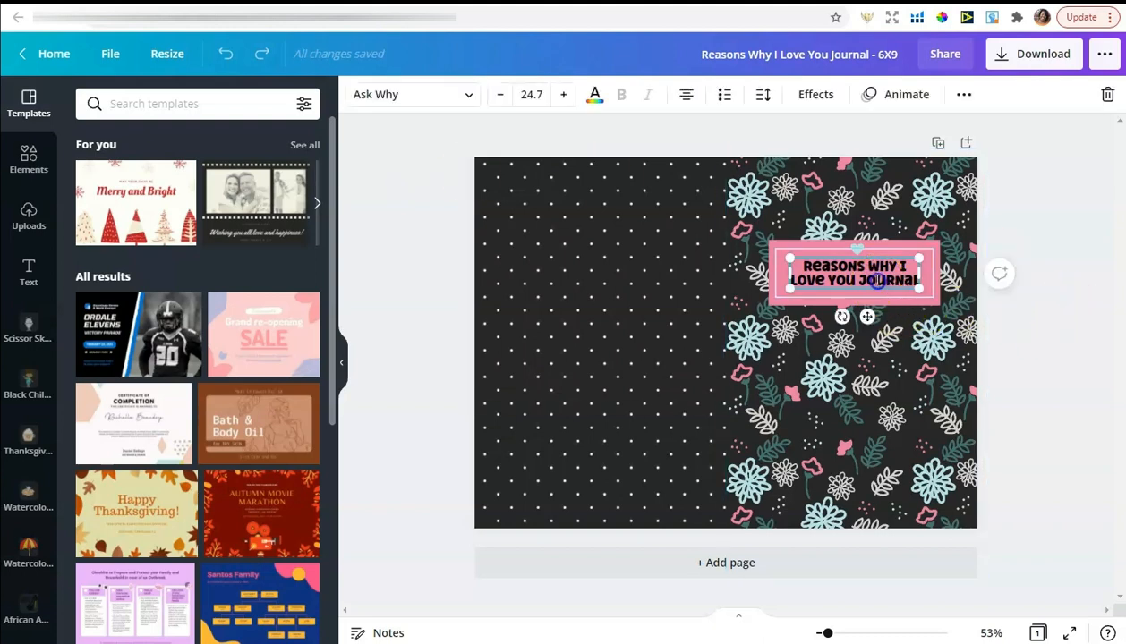
pyautogui.moveTo(801, 267); pyautogui.dragTo(911, 285)
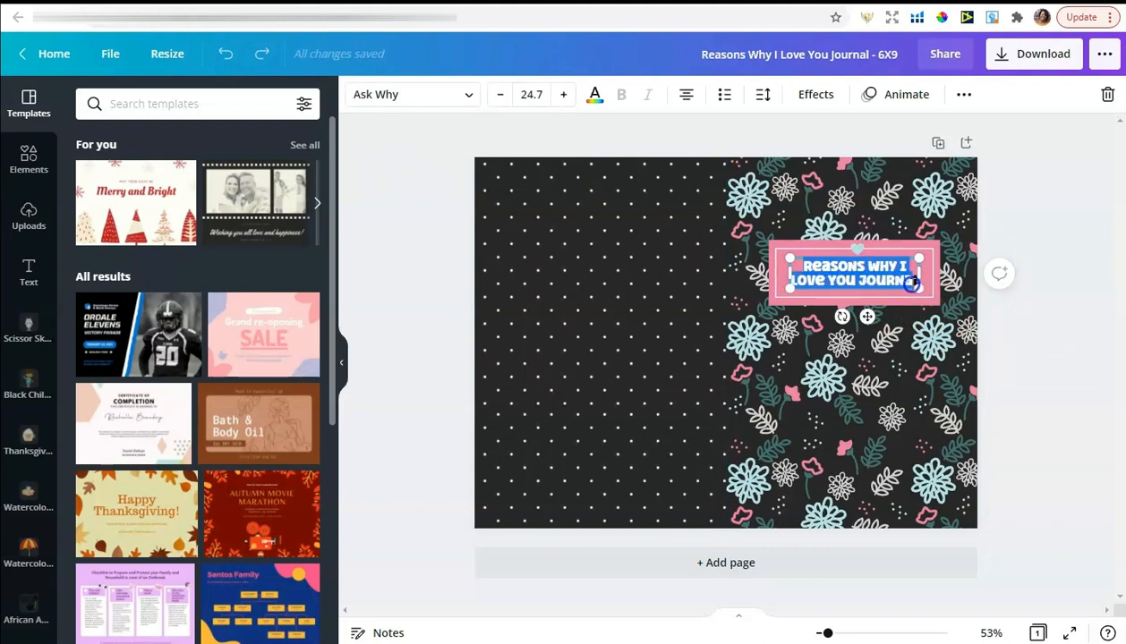
pyautogui.rightClick(819, 280)
pyautogui.click(834, 332)
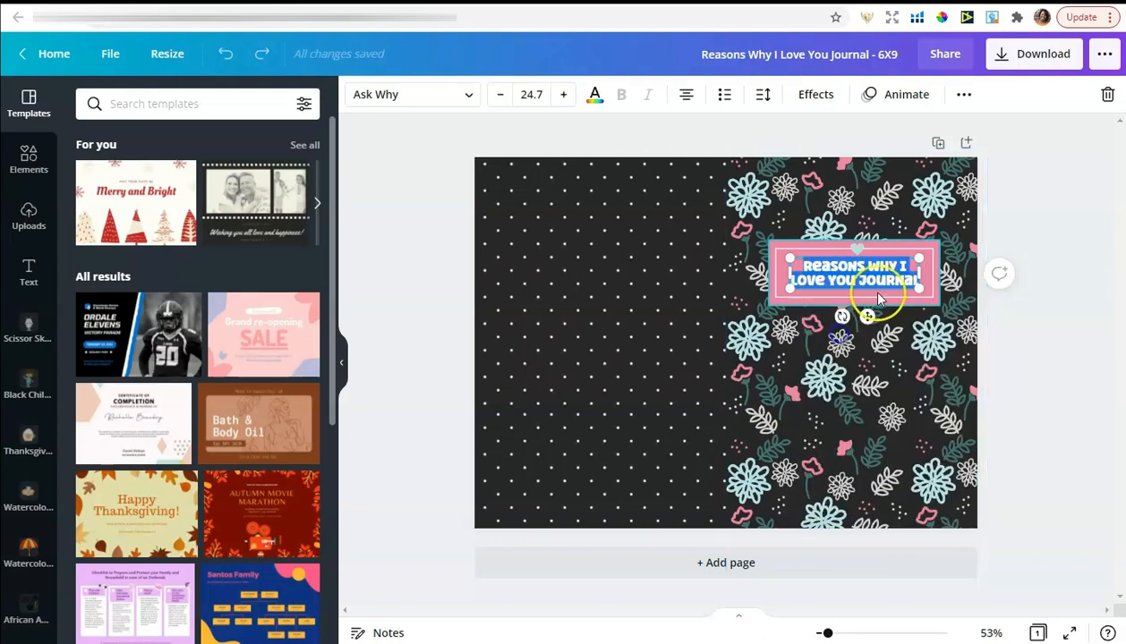
pyautogui.click(493, 11)
pyautogui.scroll(-2, 466, 421)
pyautogui.click(448, 376)
# Paste the copied title into Book Title and capitalize 'Reasons' and 'Why'
pyautogui.hotkey('ctrl', 'v')
pyautogui.click(326, 375)
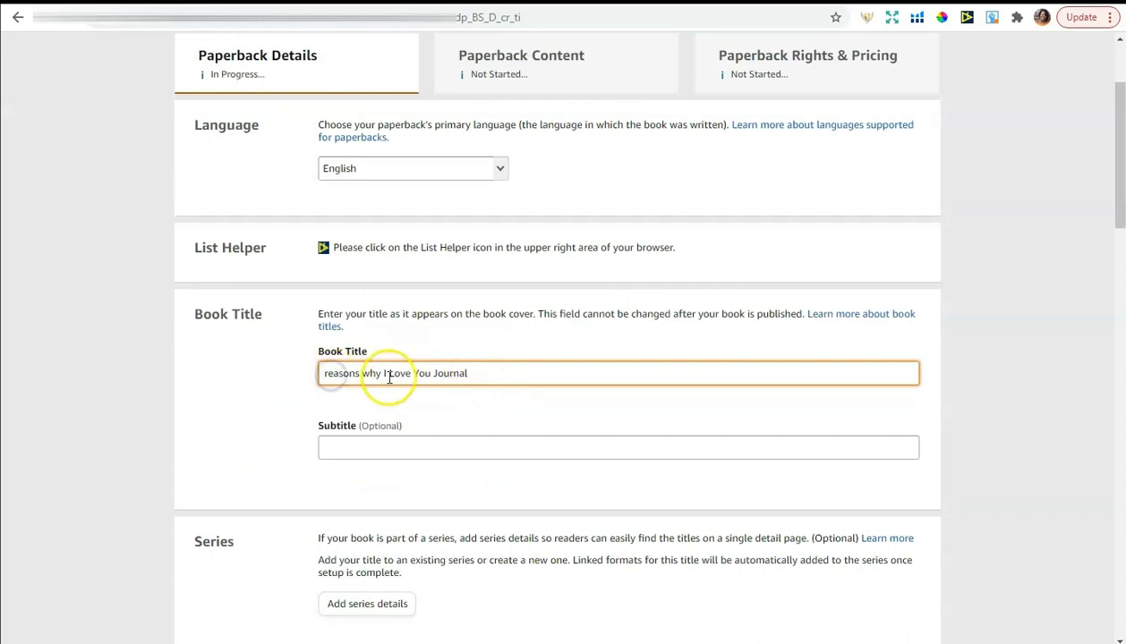
pyautogui.press('Delete')
pyautogui.write('R')
pyautogui.click(368, 374)
pyautogui.press('Delete')
pyautogui.write('W')
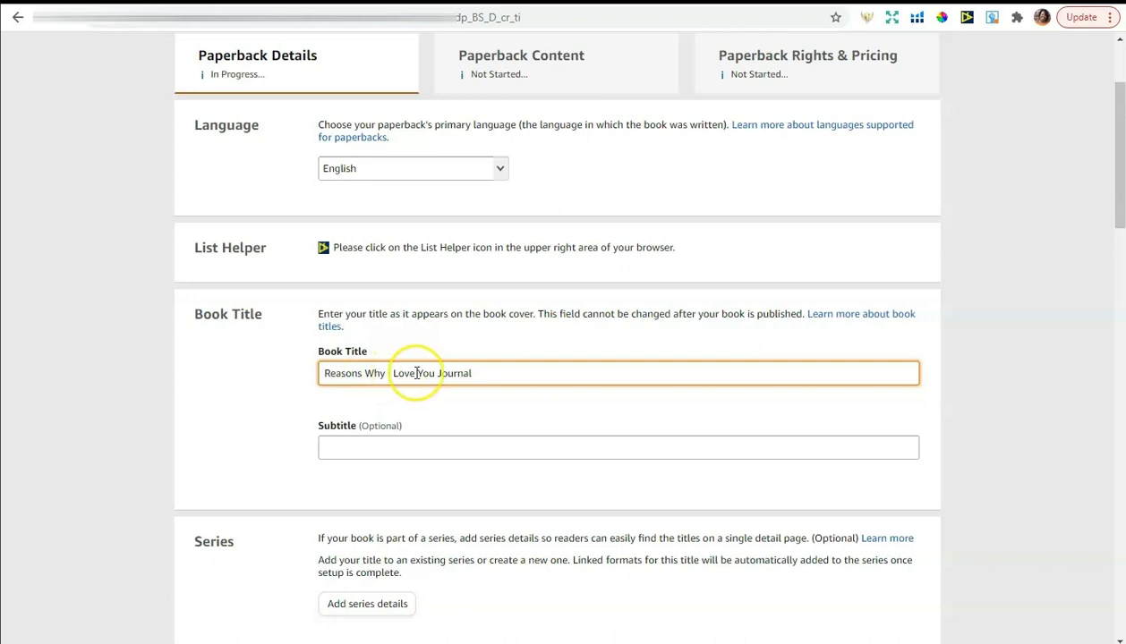
# Append the subtitle ': A Keepsake Notebook for Mothers from Daughters' to the title
pyautogui.click(522, 375)
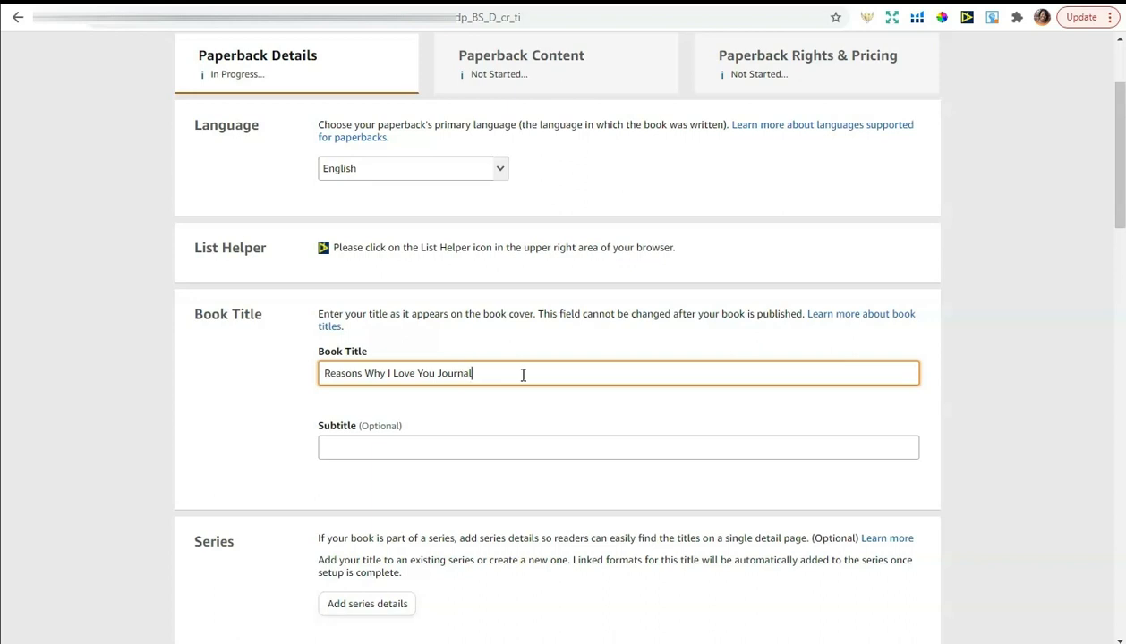
pyautogui.write(':')
pyautogui.click(579, 366)
pyautogui.write('A Notebook for')
pyautogui.press('BackSpace')
pyautogui.press('BackSpace')
pyautogui.press('BackSpace')
pyautogui.press('BackSpace')
pyautogui.press('BackSpace')
pyautogui.press('BackSpace')
pyautogui.press('BackSpace')
pyautogui.press('BackSpace')
pyautogui.press('BackSpace')
pyautogui.press('BackSpace')
pyautogui.press('BackSpace')
pyautogui.press('BackSpace')
pyautogui.write('Keepsake Notebook for Mothers from Daughters')
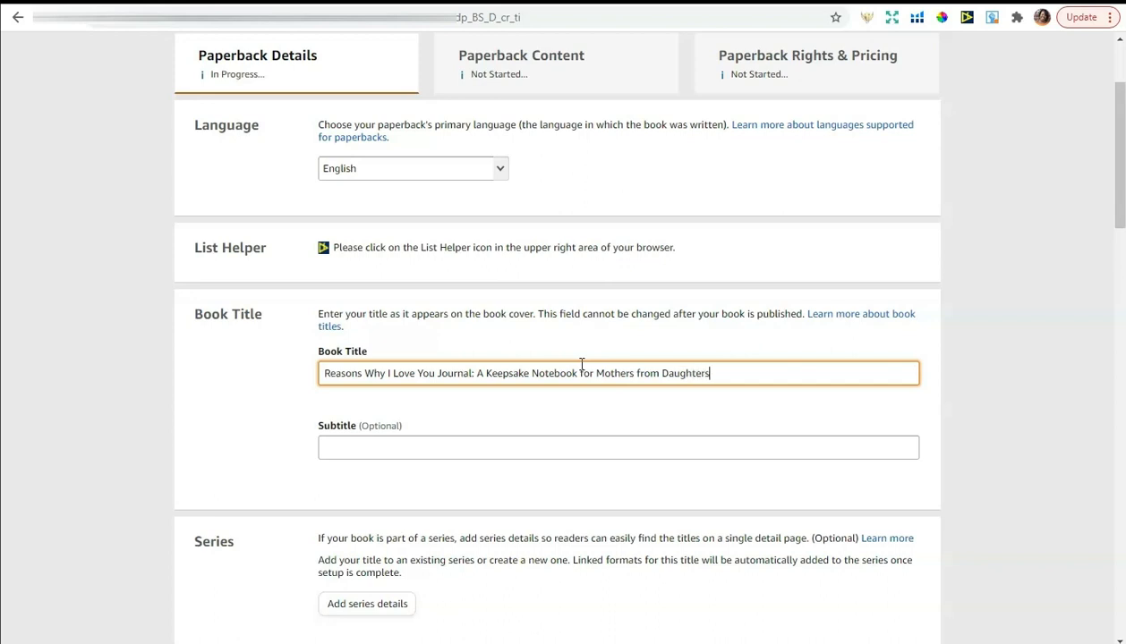
pyautogui.click(684, 372)
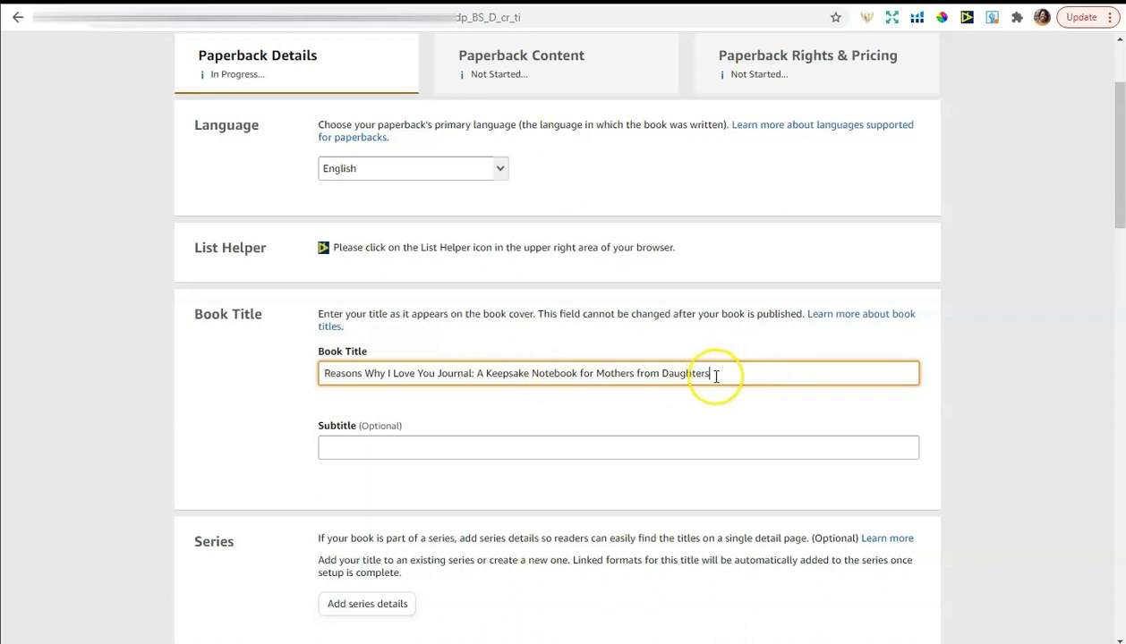
# Insert 'Blank' before 'Keepsake' and remove 'from Daughters' from the title
pyautogui.click(486, 374)
pyautogui.write('Blank')
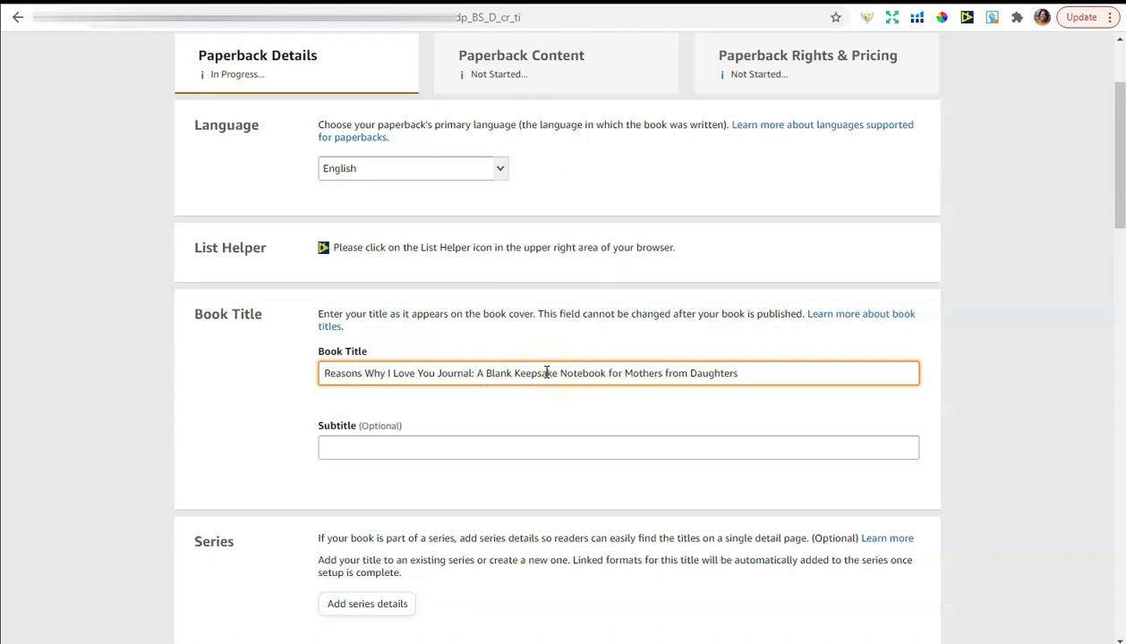
pyautogui.moveTo(763, 376); pyautogui.dragTo(662, 373)
pyautogui.press('BackSpace')
# Try out the tagline '| The Perfect Gift for The Holidays', then delete it again
pyautogui.write('| The Pefec')
pyautogui.press('BackSpace')
pyautogui.press('BackSpace')
pyautogui.press('BackSpace')
pyautogui.write('rec')
pyautogui.press('BackSpace')
pyautogui.press('BackSpace')
pyautogui.write('fect Gift for The Holidays')
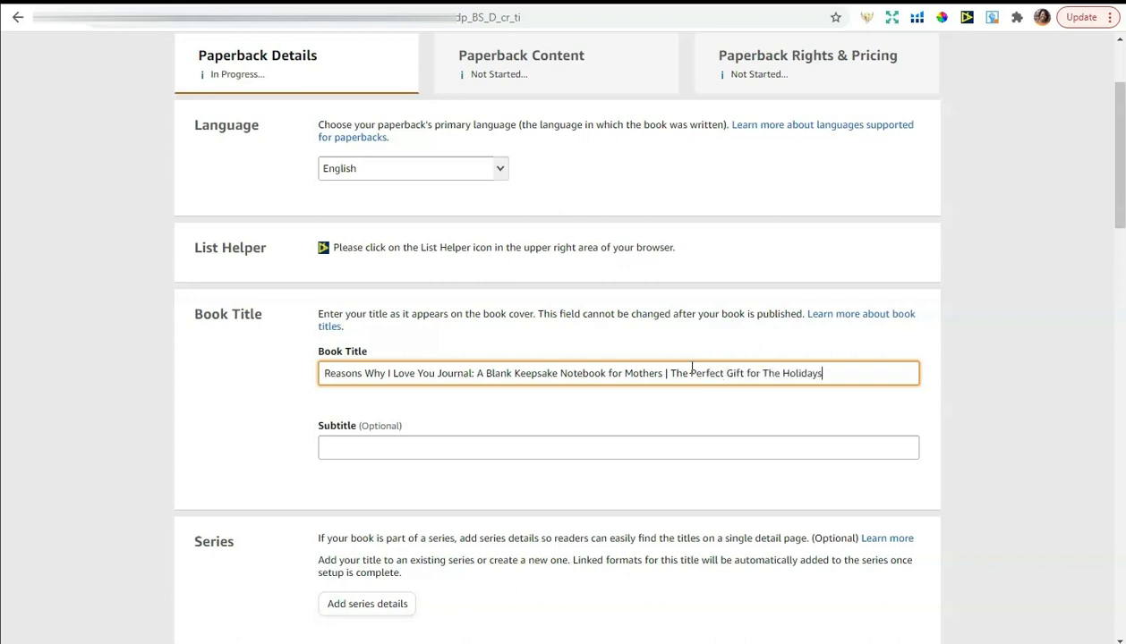
pyautogui.moveTo(821, 374); pyautogui.dragTo(663, 375)
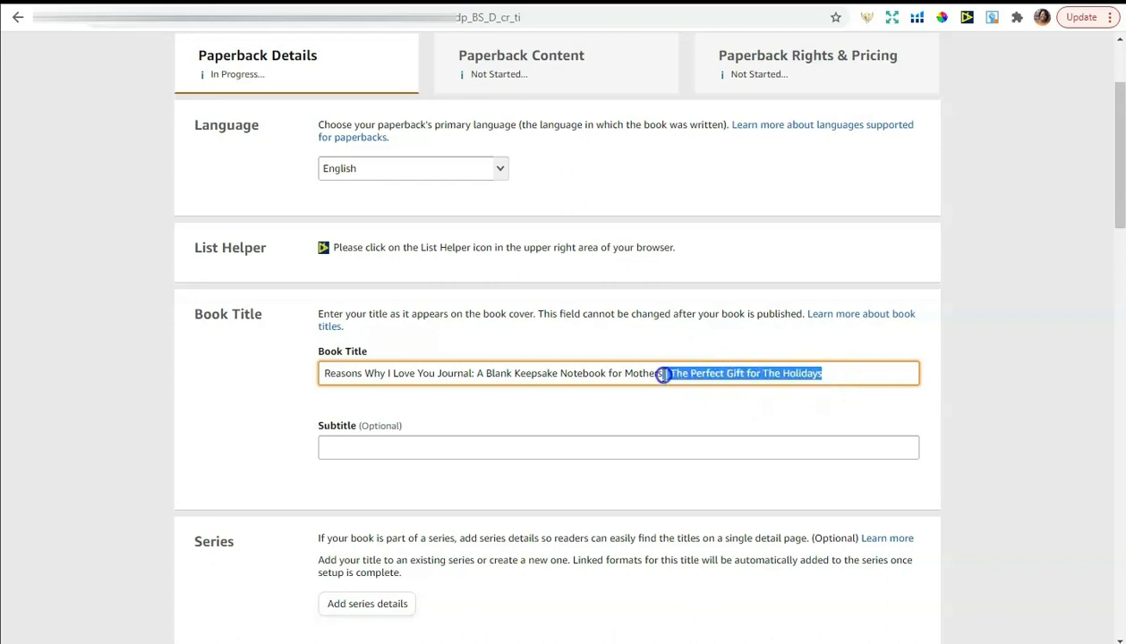
pyautogui.press('BackSpace')
pyautogui.click(1063, 309)
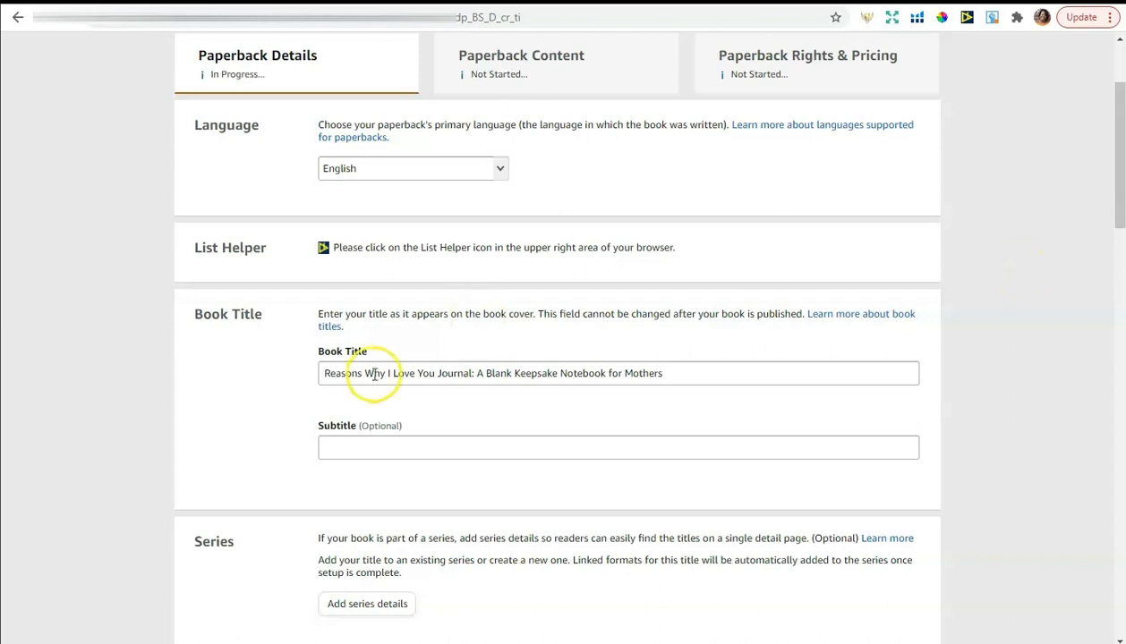
# Enter the author's first name and last name in the Primary Author fields
pyautogui.scroll(-4, 965, 322)
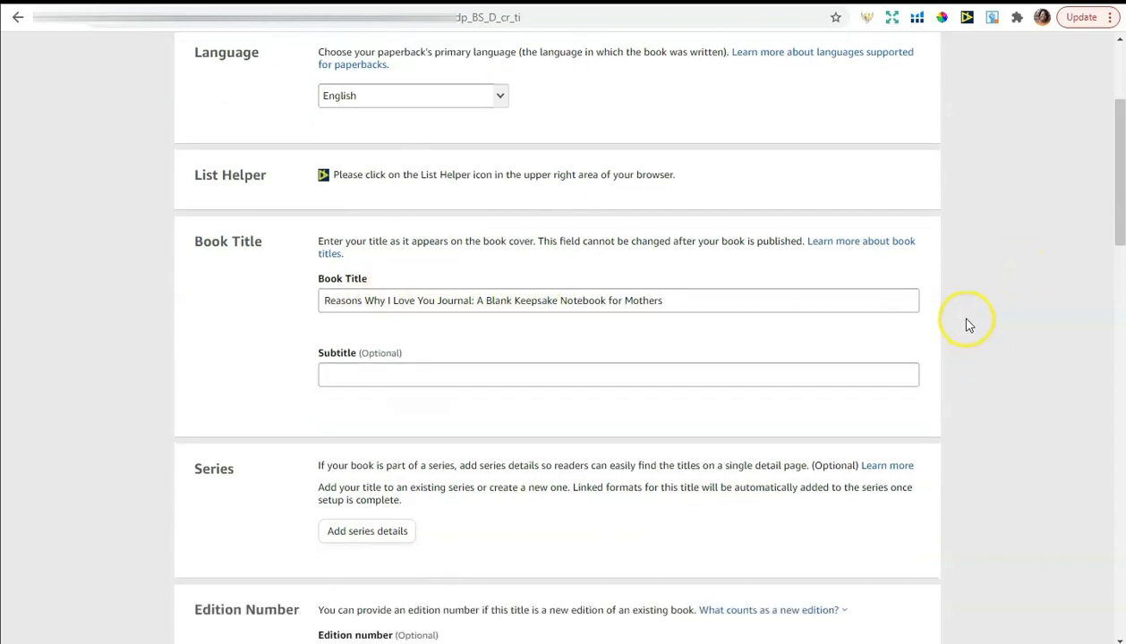
pyautogui.scroll(-1, 965, 320)
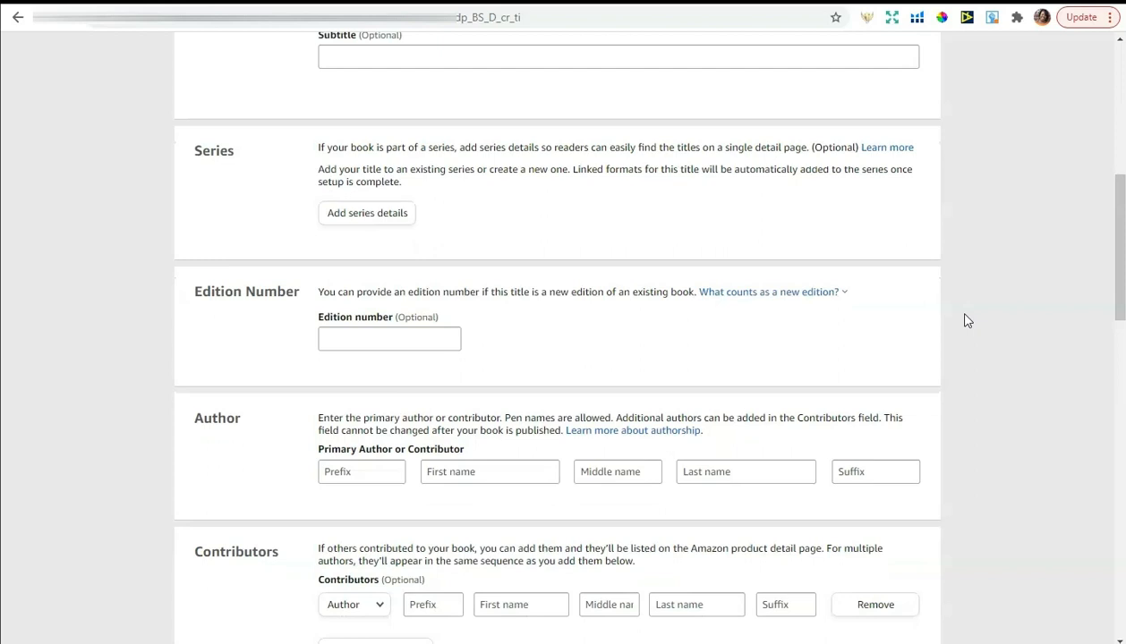
pyautogui.click(454, 472)
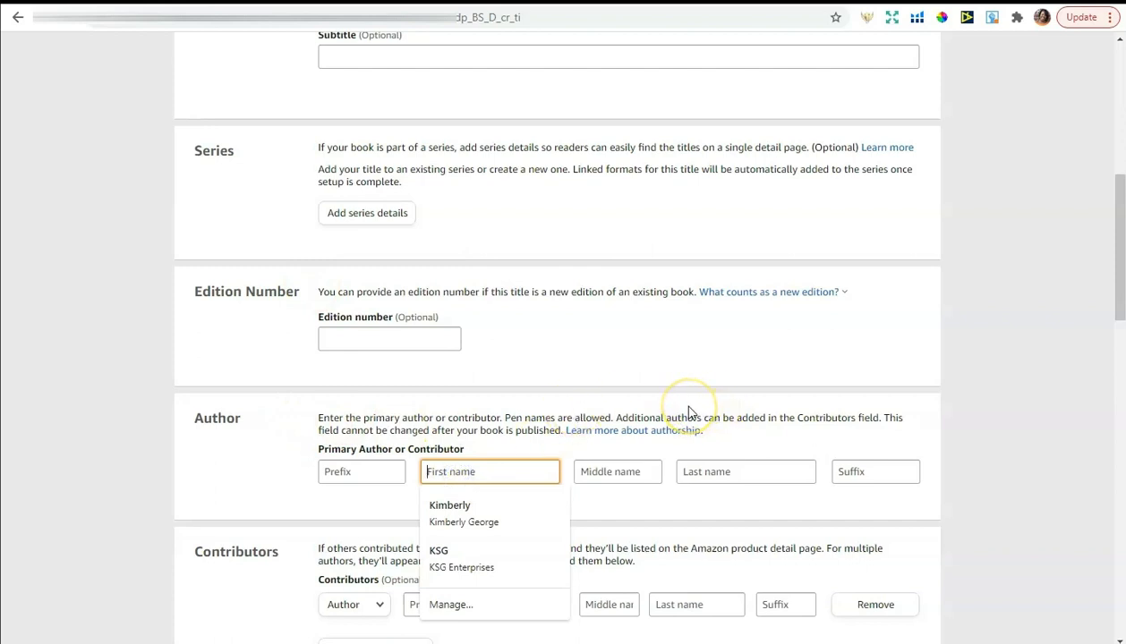
pyautogui.write('K')
pyautogui.press('BackSpace')
pyautogui.write('Kimberly')
pyautogui.press('Tab')
pyautogui.press('Tab')
pyautogui.write('e')
pyautogui.press('BackSpace')
pyautogui.write('George')
pyautogui.click(758, 403)
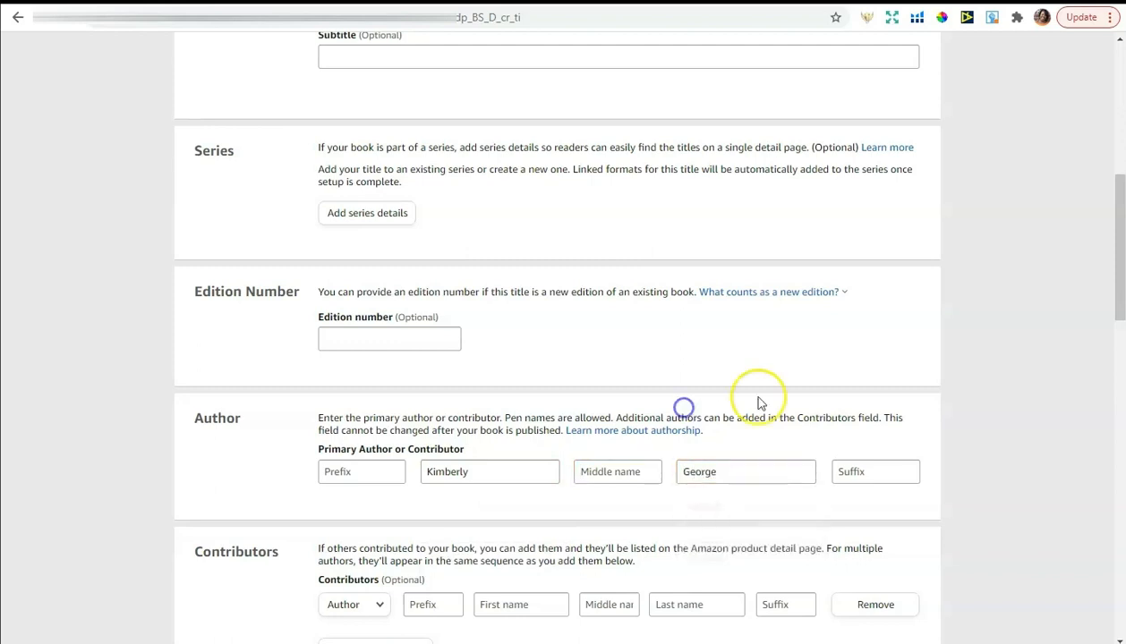
pyautogui.scroll(-3, 806, 384)
pyautogui.scroll(-2, 806, 389)
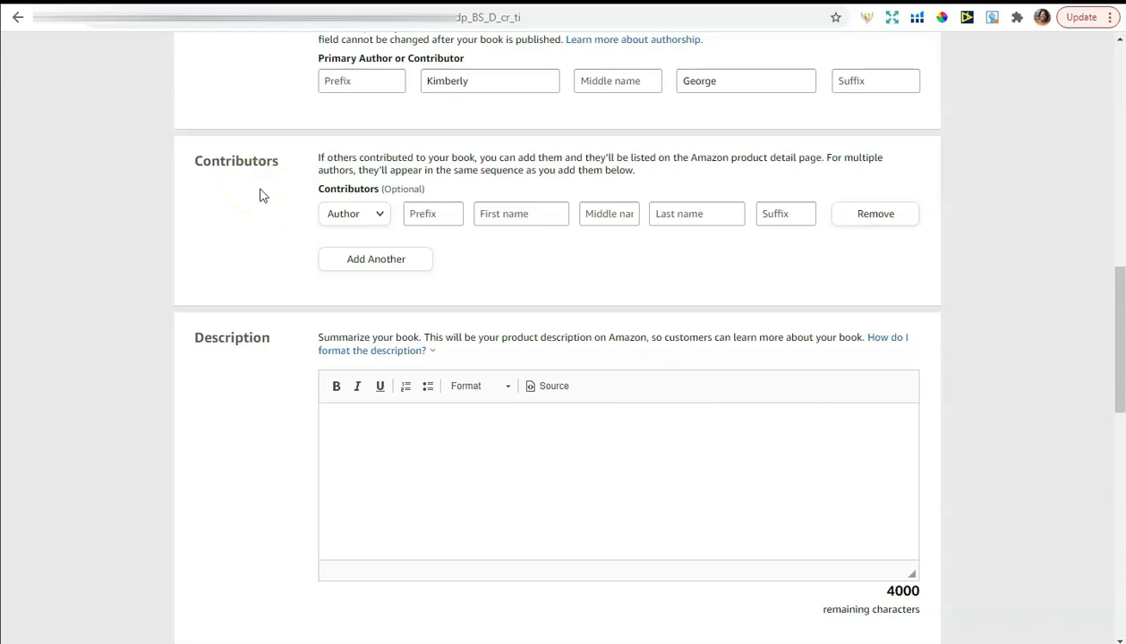
# Write the description's opening: a keepsake journal mothers and daughters share, a lined journal mothers enjoy
pyautogui.click(362, 425)
pyautogui.write('This journal is a gre')
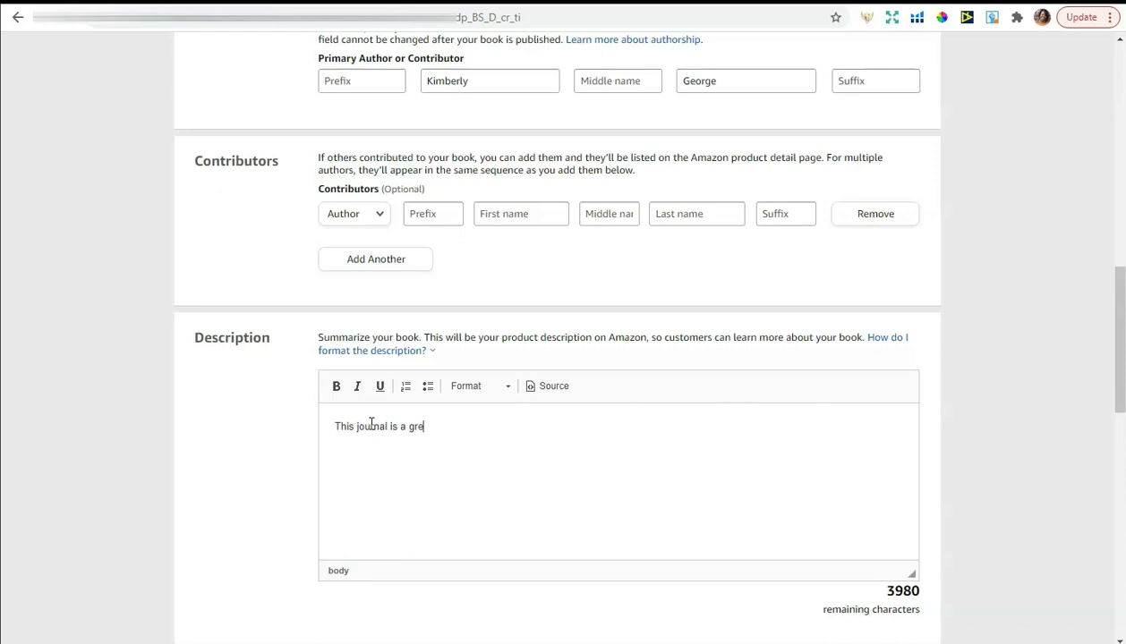
pyautogui.write('at keepsake and memory journal that mothers and dauther')
pyautogui.press('BackSpace')
pyautogui.press('BackSpace')
pyautogui.press('BackSpace')
pyautogui.press('BackSpace')
pyautogui.write('gheters ')
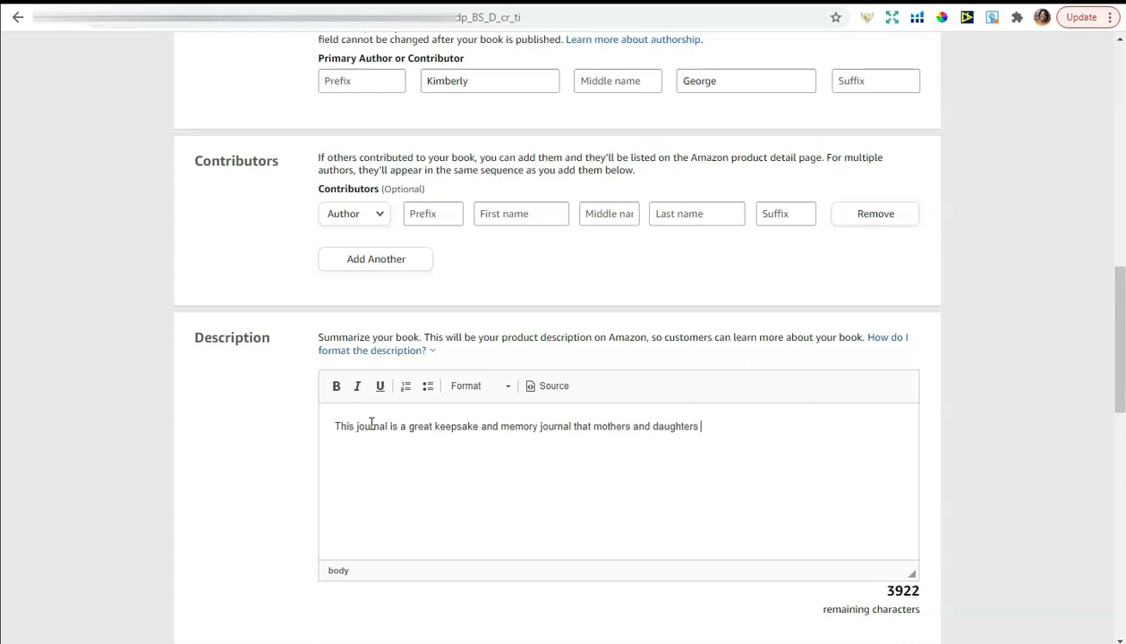
pyautogui.write('can share for years to come.  It includes')
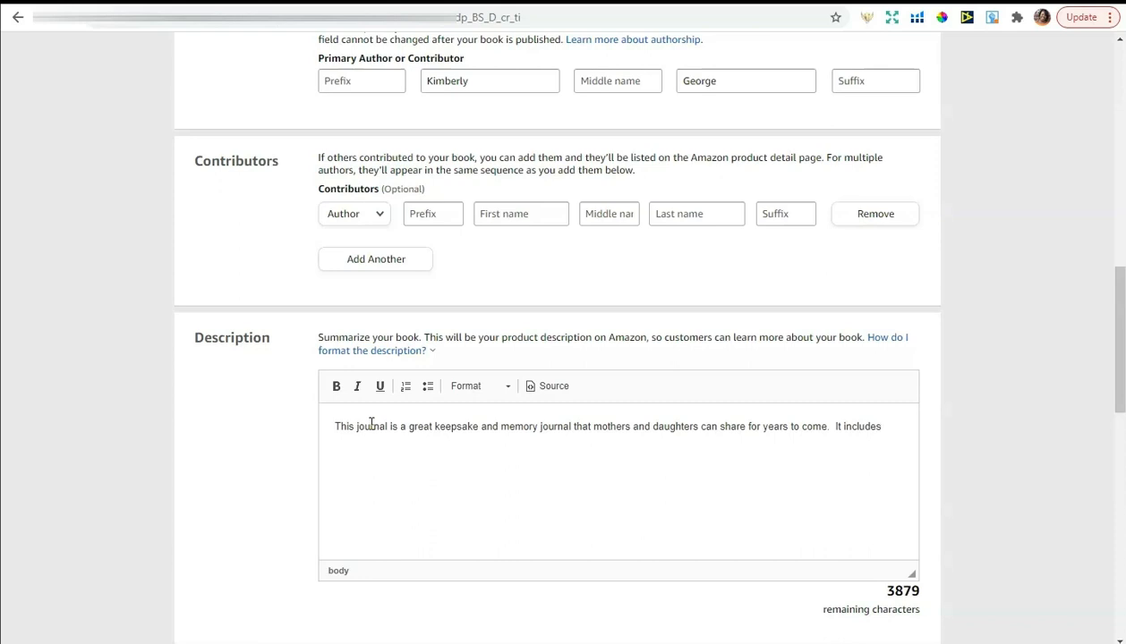
pyautogui.press('BackSpace')
pyautogui.press('BackSpace')
pyautogui.press('BackSpace')
pyautogui.press('BackSpace')
pyautogui.press('BackSpace')
pyautogui.press('BackSpace')
pyautogui.press('BackSpace')
pyautogui.press('BackSpace')
pyautogui.write('is a great lined journal tha')
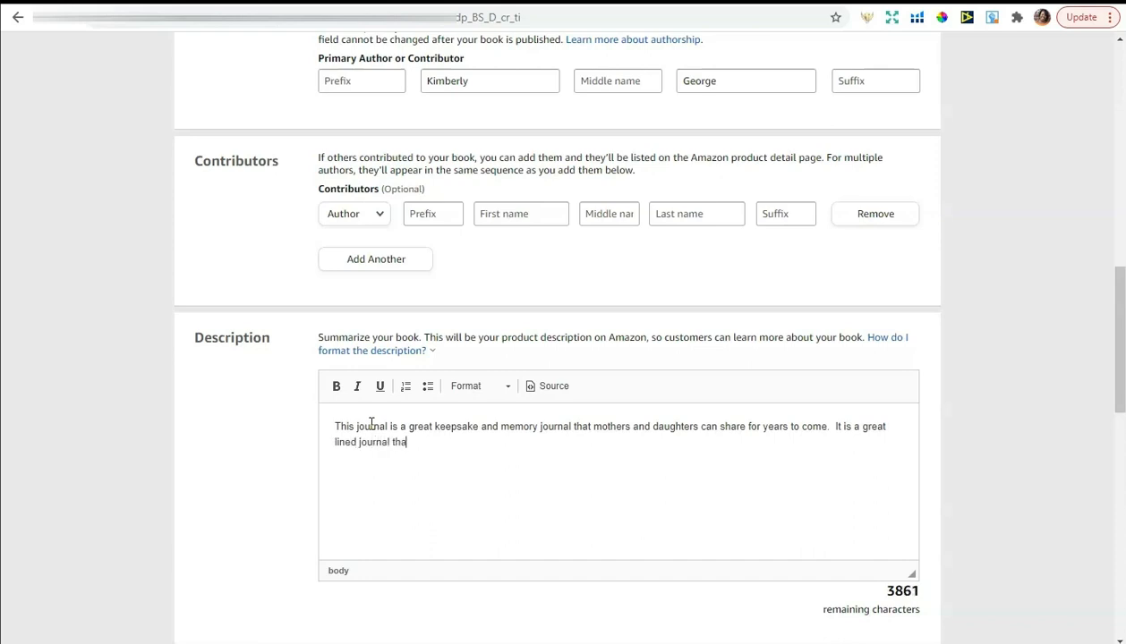
pyautogui.write('t any mother would enjoy using.')
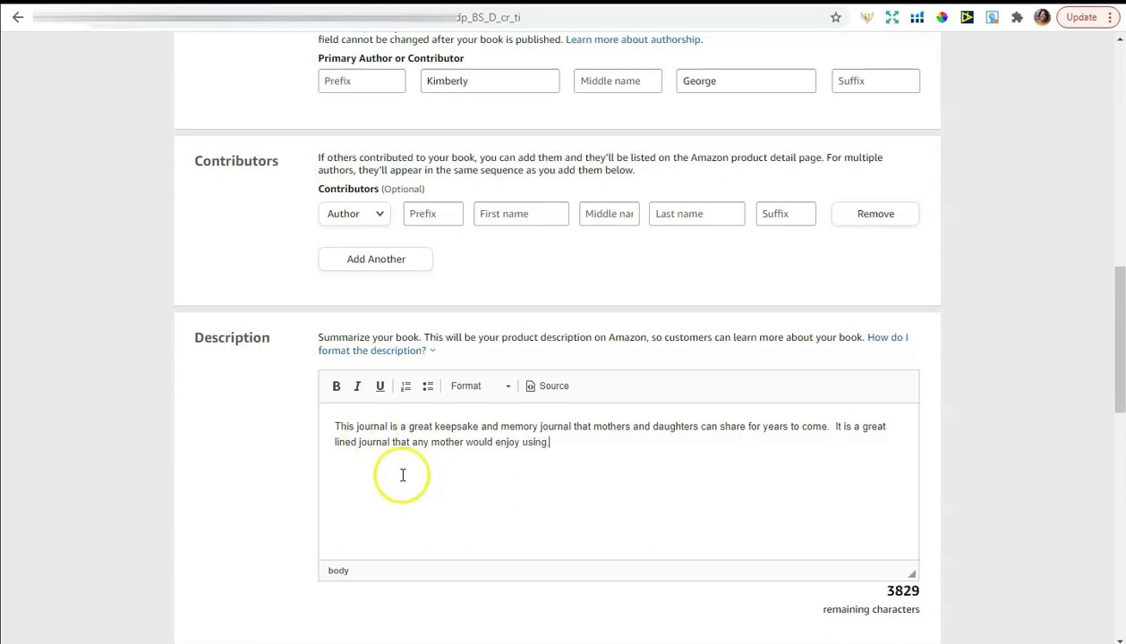
pyautogui.click(564, 451)
pyautogui.write('.')
pyautogui.press('Return')
pyautogui.press('Return')
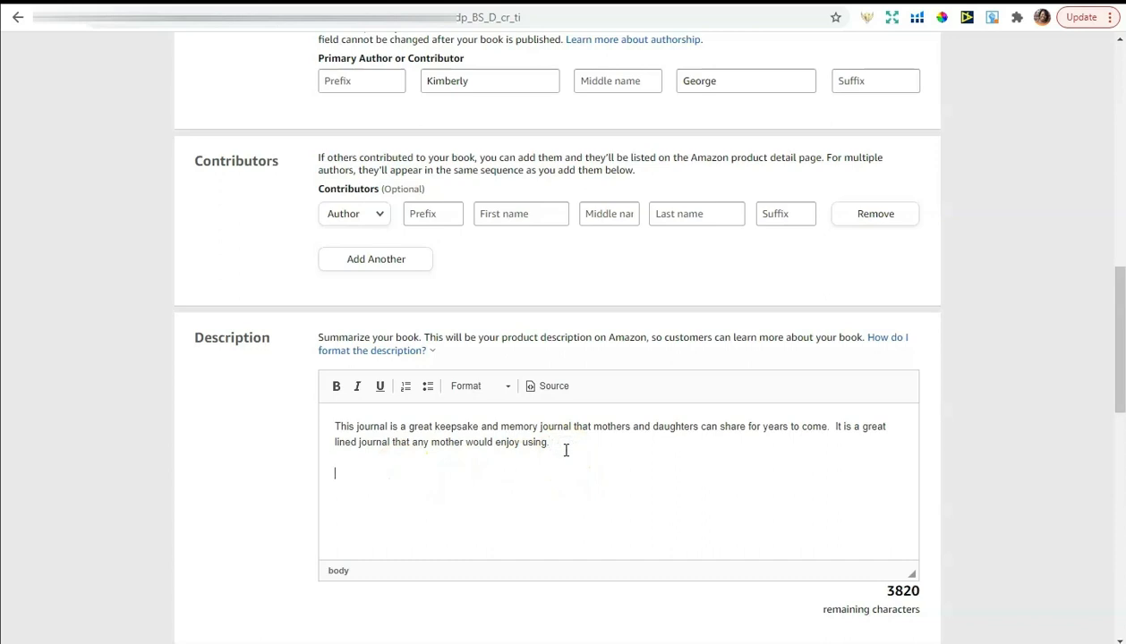
# Add three description bullets: 6X9 dimensions, lots of writing space, birthday gift any mother would love
pyautogui.click(428, 386)
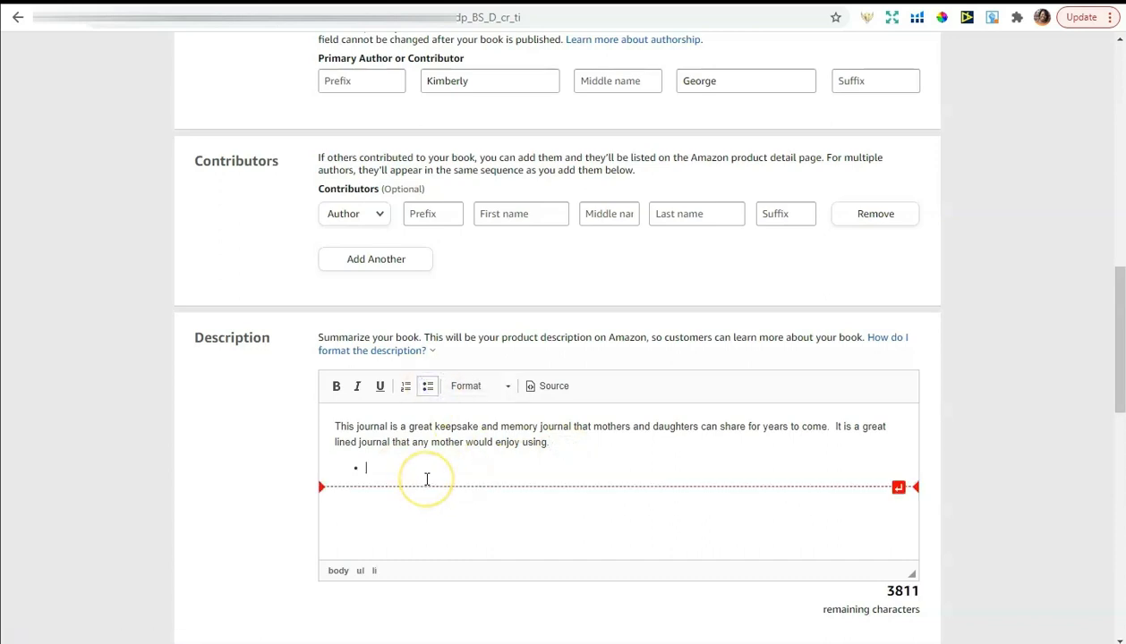
pyautogui.write('Includes')
pyautogui.press('BackSpace')
pyautogui.press('BackSpace')
pyautogui.press('BackSpace')
pyautogui.press('BackSpace')
pyautogui.press('BackSpace')
pyautogui.press('BackSpace')
pyautogui.press('BackSpace')
pyautogui.write('s 6X9 in dimensions')
pyautogui.press('Return')
pyautogui.write('Include')
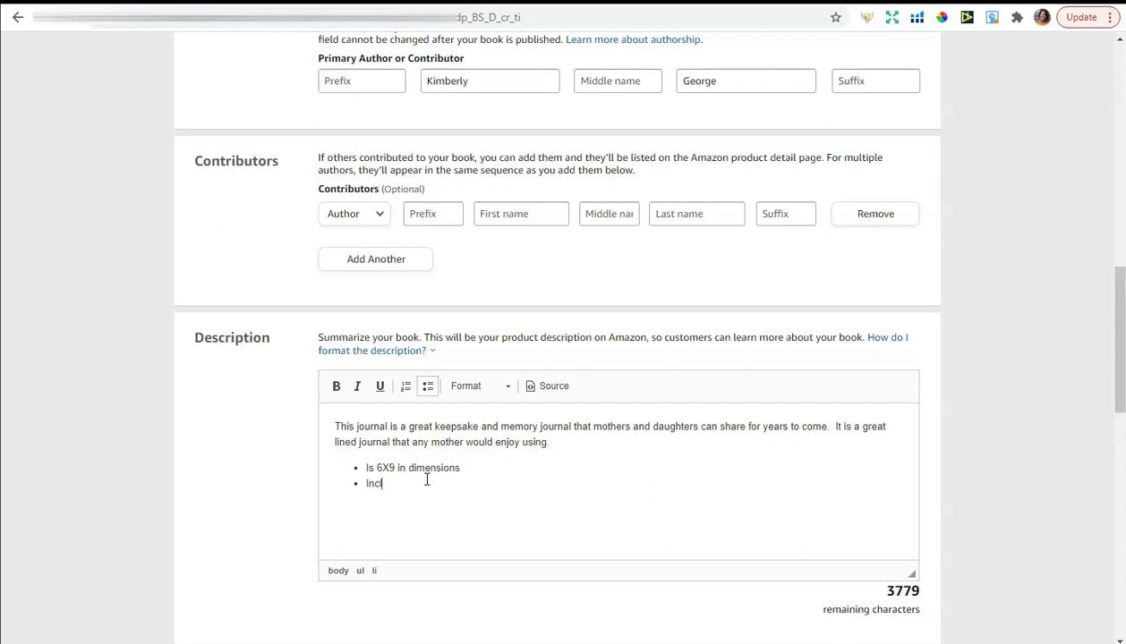
pyautogui.write('s space for')
pyautogui.press('BackSpace')
pyautogui.press('BackSpace')
pyautogui.press('BackSpace')
pyautogui.press('BackSpace')
pyautogui.press('BackSpace')
pyautogui.press('BackSpace')
pyautogui.press('BackSpace')
pyautogui.press('BackSpace')
pyautogui.press('BackSpace')
pyautogui.write('a lot of space for writing and taking')
pyautogui.press('BackSpace')
pyautogui.press('BackSpace')
pyautogui.write('ng notes')
pyautogui.press('Return')
pyautogui.write('C')
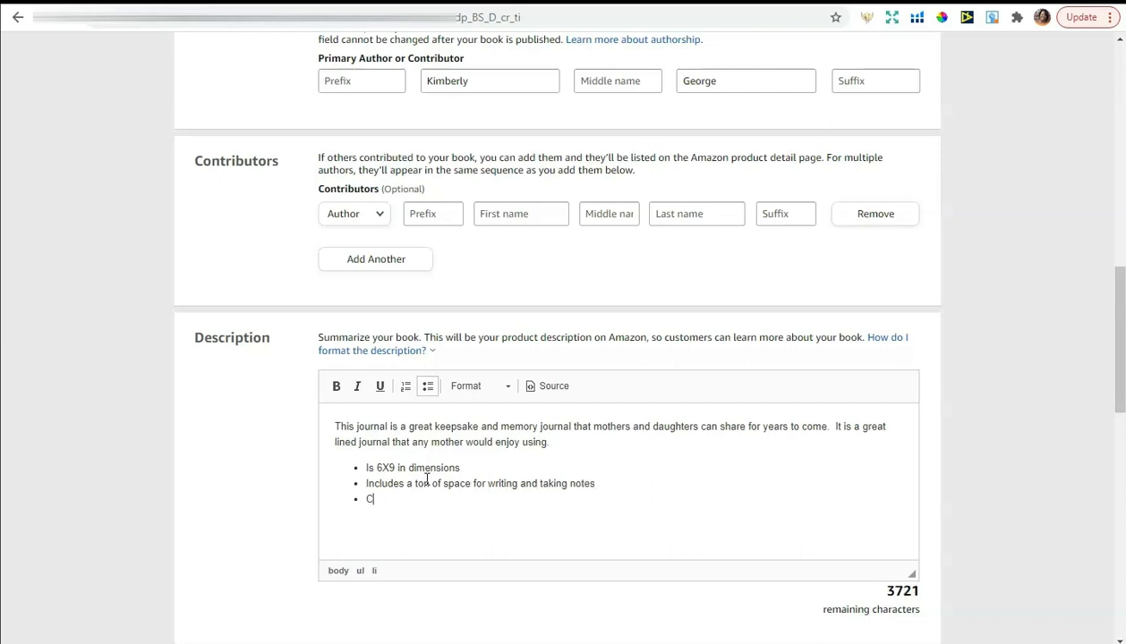
pyautogui.write('an be used for a birthday gift, holiday')
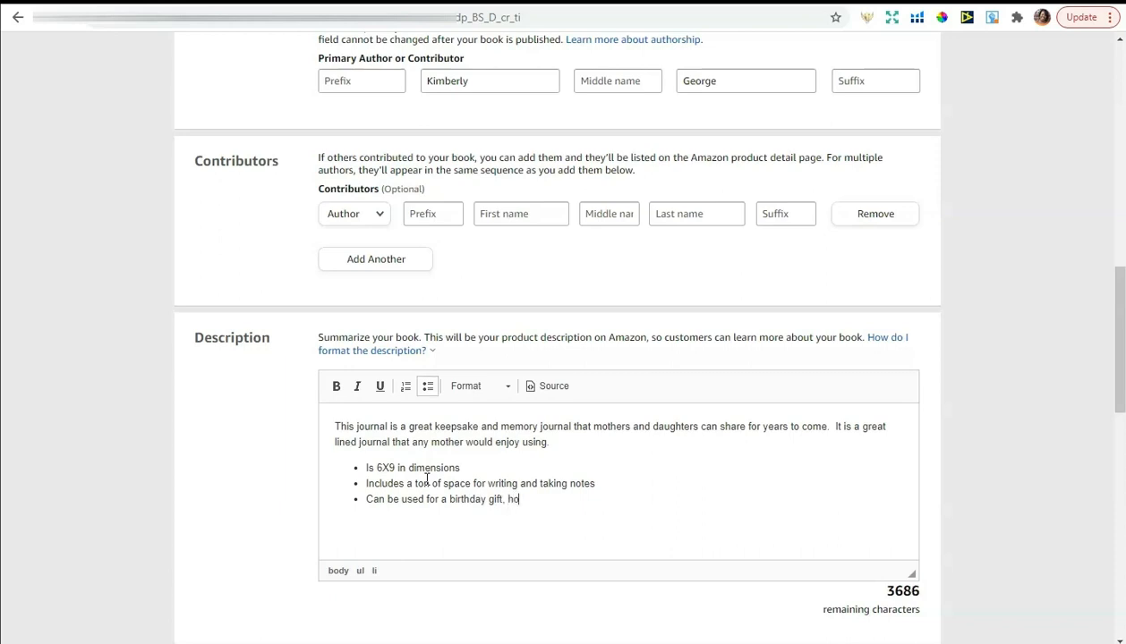
pyautogui.press('BackSpace')
pyautogui.press('BackSpace')
pyautogui.press('BackSpace')
pyautogui.press('BackSpace')
pyautogui.press('BackSpace')
pyautogui.press('BackSpace')
pyautogui.press('BackSpace')
pyautogui.press('BackSpace')
pyautogui.press('BackSpace')
pyautogui.press('BackSpace')
pyautogui.press('BackSpace')
pyautogui.press('BackSpace')
pyautogui.press('BackSpace')
pyautogui.write('fift')
pyautogui.press('BackSpace')
pyautogui.press('BackSpace')
pyautogui.press('BackSpace')
pyautogui.write('gif')
pyautogui.press('BackSpace')
pyautogui.press('BackSpace')
pyautogui.press('BackSpace')
pyautogui.press('BackSpace')
pyautogui.write('gift and is a journal that any mother would love and appreciate.')
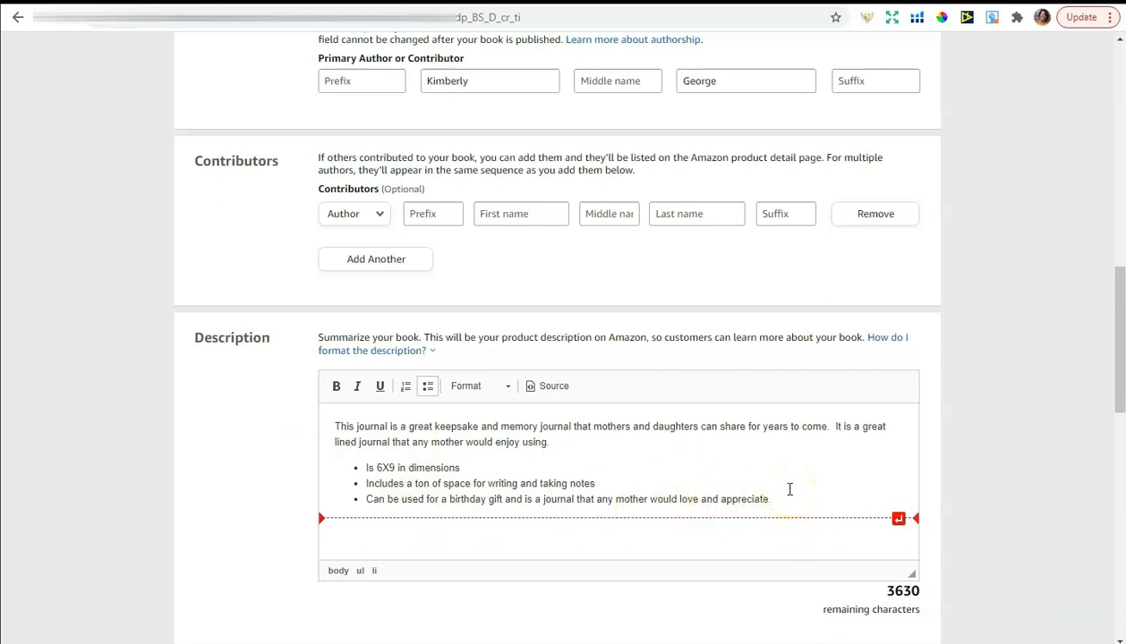
# End the description with the plain line 'Grab your copy today!'
pyautogui.press('Return')
pyautogui.press('Return')
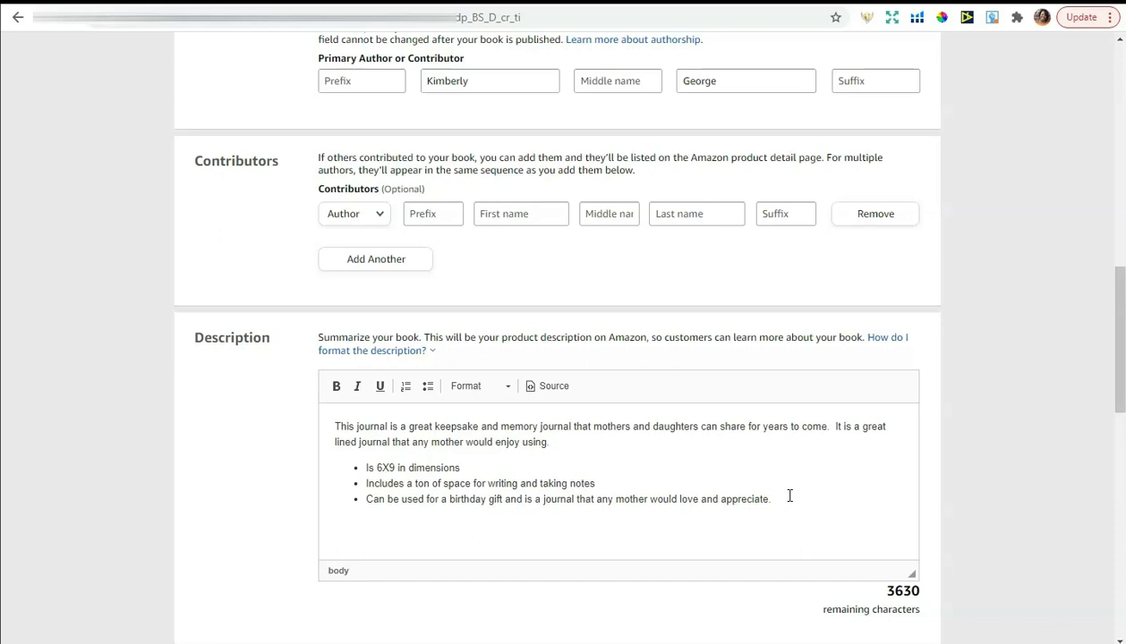
pyautogui.write('Download your copy')
pyautogui.click(380, 527)
pyautogui.doubleClick(365, 522)
pyautogui.write('Grab')
pyautogui.click(422, 524)
pyautogui.write('today!')
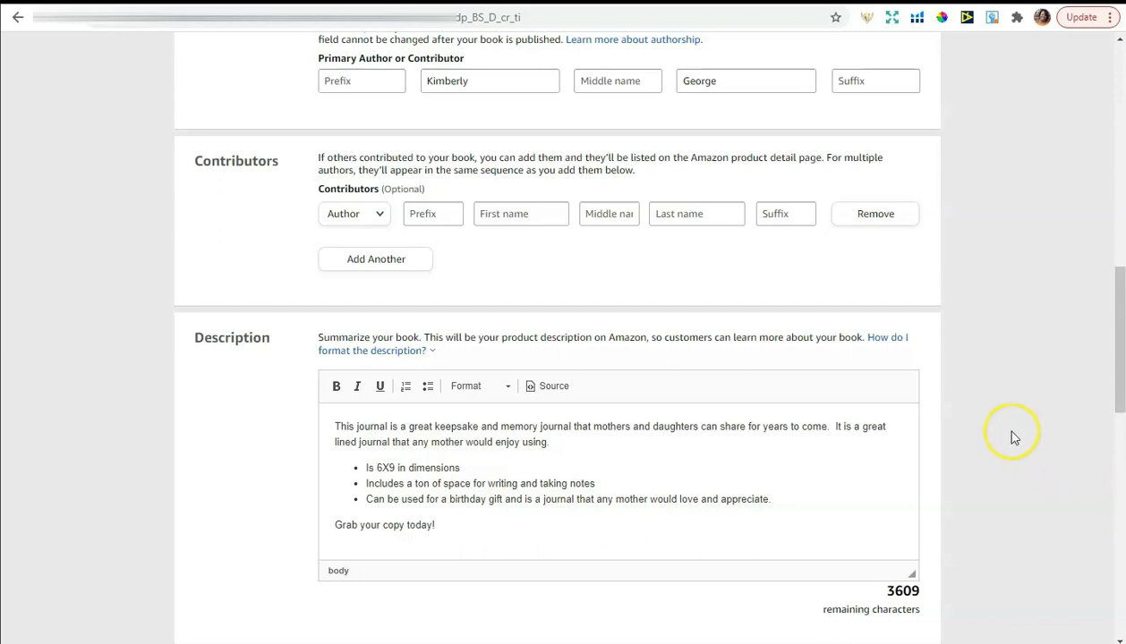
# Declare that you own the copyright to the book
pyautogui.scroll(-1, 1014, 436)
pyautogui.scroll(-1, 1015, 436)
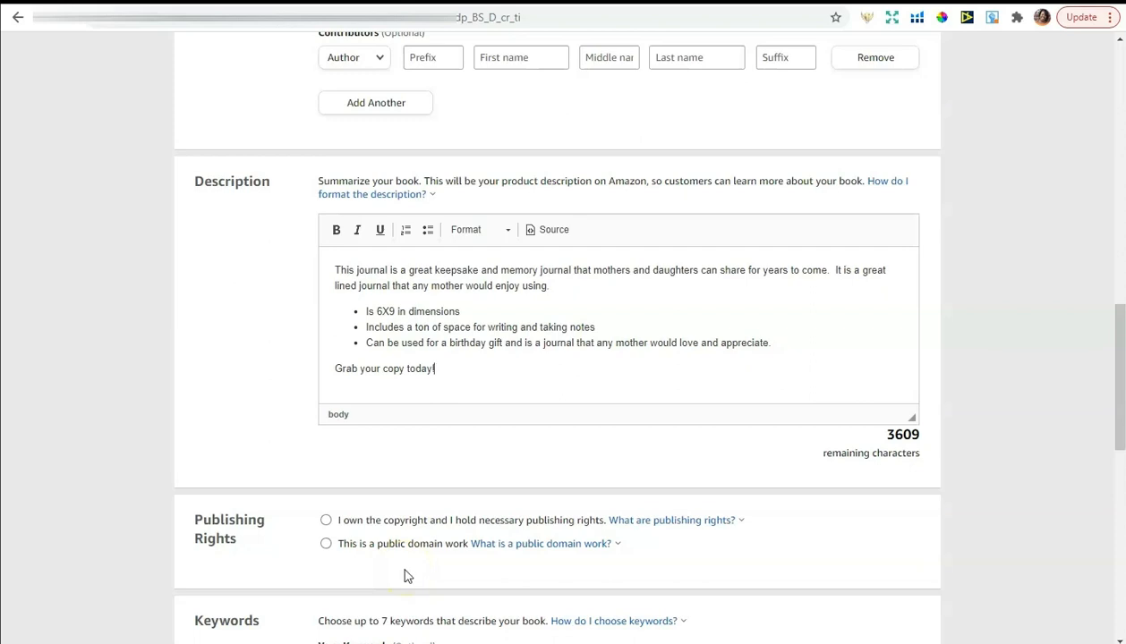
pyautogui.click(326, 523)
pyautogui.scroll(-2, 946, 537)
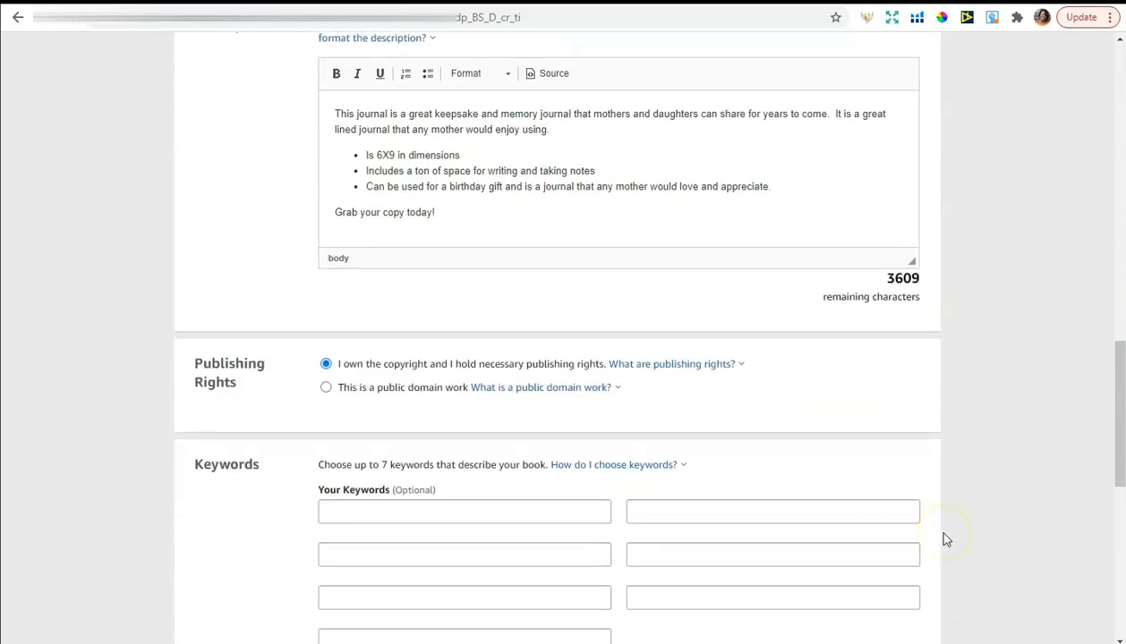
pyautogui.scroll(-1, 946, 540)
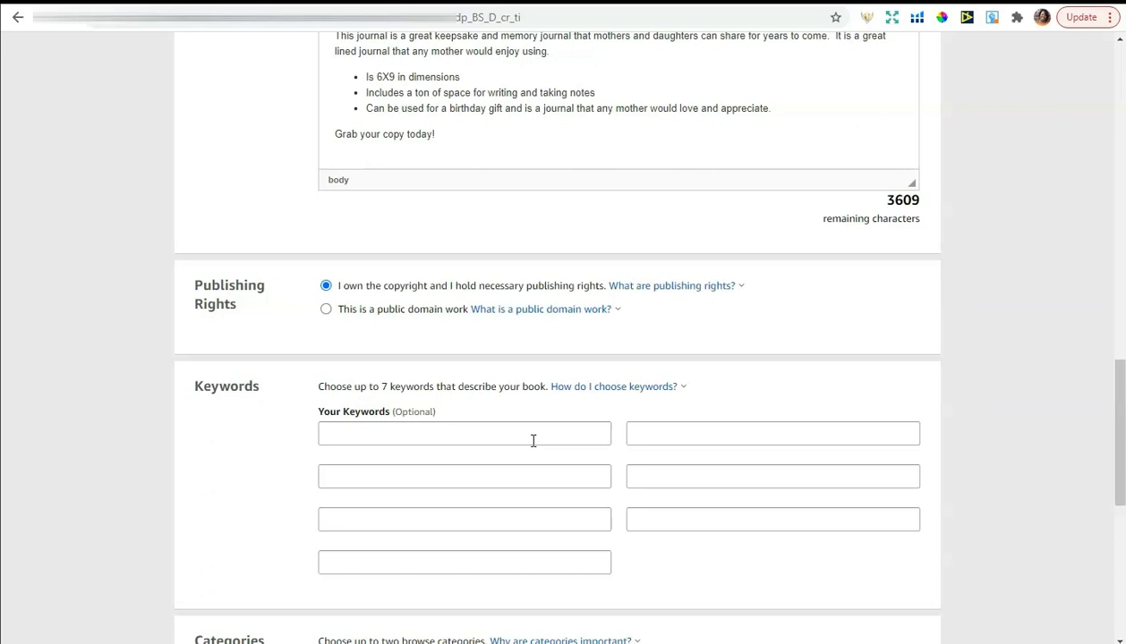
pyautogui.scroll(6, 541, 447)
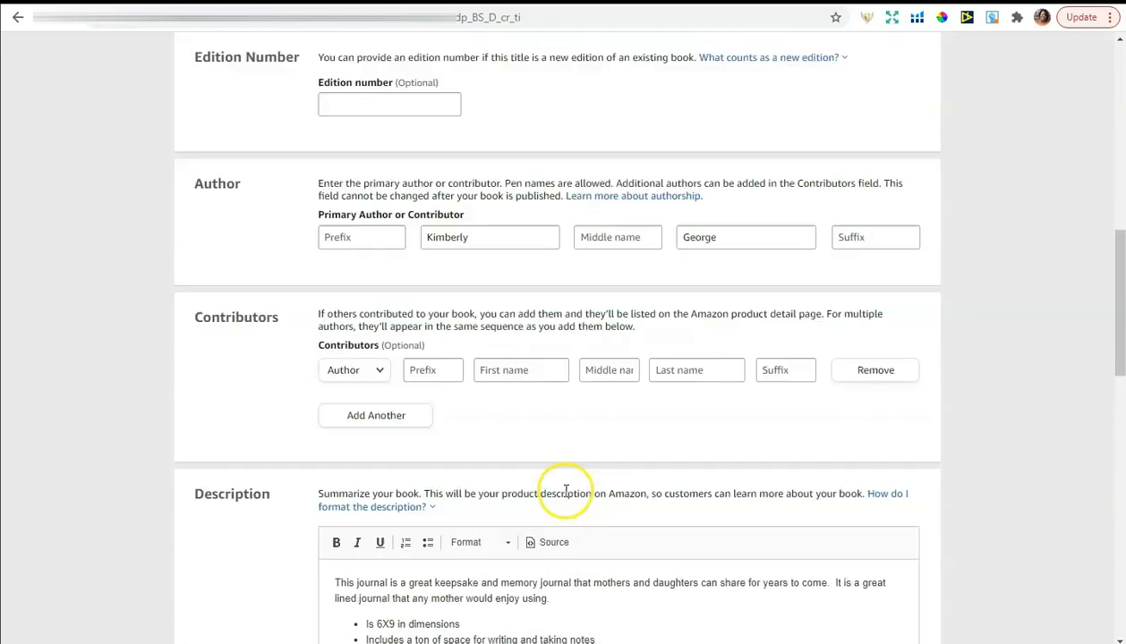
pyautogui.scroll(5, 566, 491)
pyautogui.scroll(-3, 567, 494)
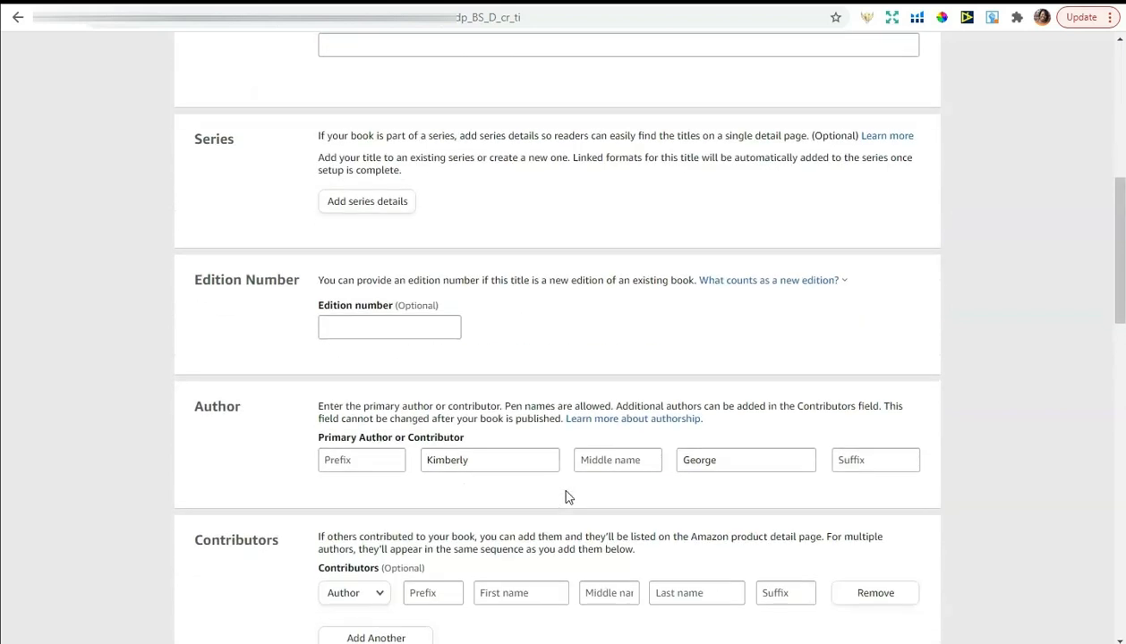
pyautogui.scroll(-9, 566, 497)
# Enter the first keyword 'blank keepsake book and journal'
pyautogui.click(541, 443)
pyautogui.write('ba=')
pyautogui.press('BackSpace')
pyautogui.press('BackSpace')
pyautogui.write('lank ')
pyautogui.write('ekep')
pyautogui.press('BackSpace')
pyautogui.press('BackSpace')
pyautogui.press('BackSpace')
pyautogui.press('BackSpace')
pyautogui.write('kieep')
pyautogui.press('BackSpace')
pyautogui.press('BackSpace')
pyautogui.press('BackSpace')
pyautogui.press('BackSpace')
pyautogui.press('BackSpace')
pyautogui.write('keepsake book and journal')
# Enter the second keyword 'journal for mothers birthday gift', removing the extra 'and'
pyautogui.click(497, 473)
pyautogui.write('joour')
pyautogui.press('BackSpace')
pyautogui.press('BackSpace')
pyautogui.press('BackSpace')
pyautogui.write('uran')
pyautogui.press('BackSpace')
pyautogui.press('BackSpace')
pyautogui.write('nal for mothers')
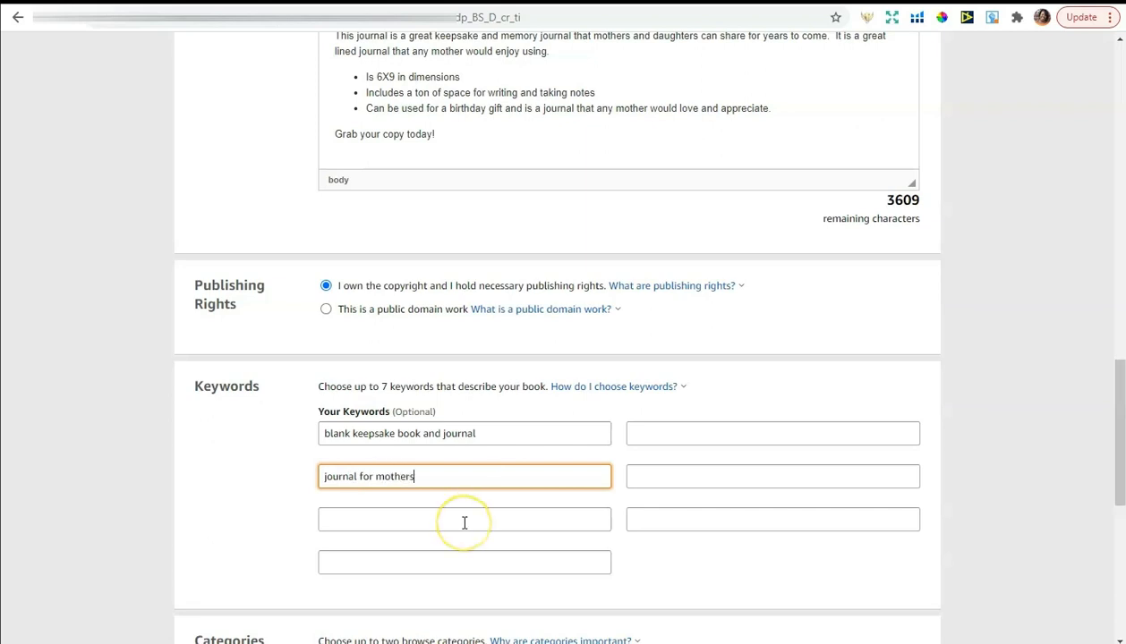
pyautogui.write(' and birthday gift')
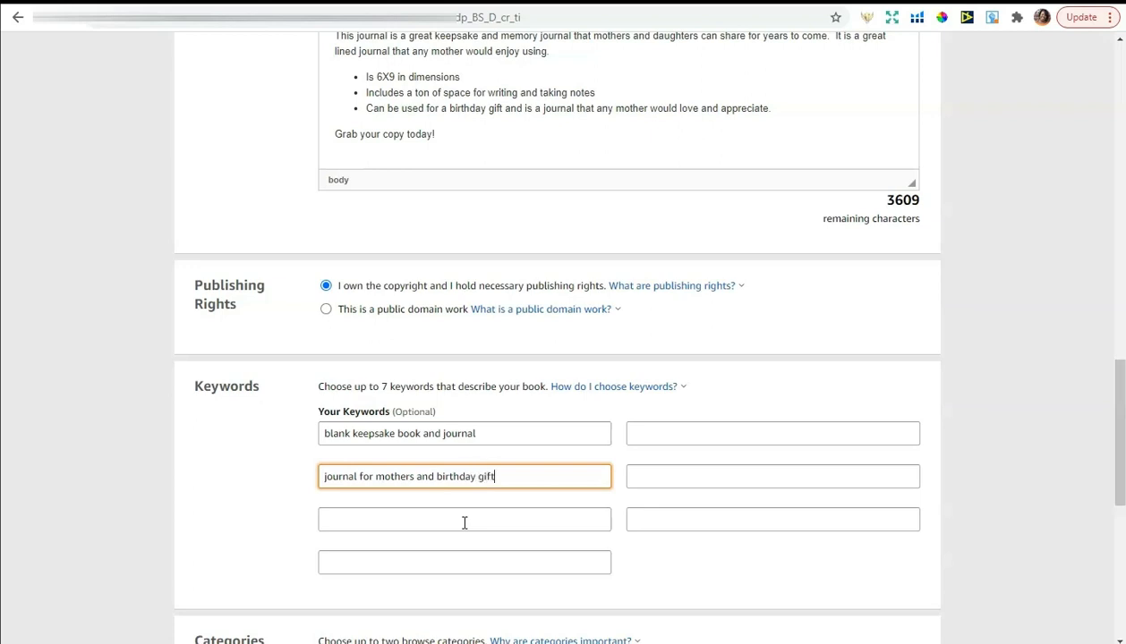
pyautogui.click(464, 522)
pyautogui.click(434, 477)
pyautogui.doubleClick(424, 476)
pyautogui.press('BackSpace')
# Enter the third keyword 'birthday christmas holiday gift'
pyautogui.click(411, 516)
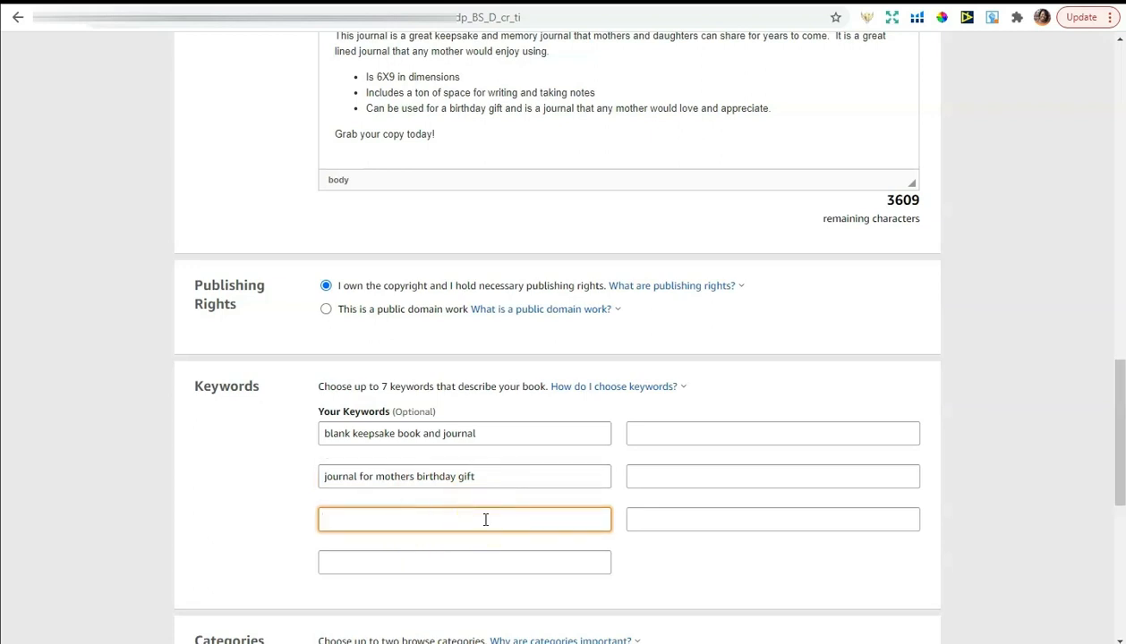
pyautogui.write('birthday christmas holiday gift')
pyautogui.click(511, 515)
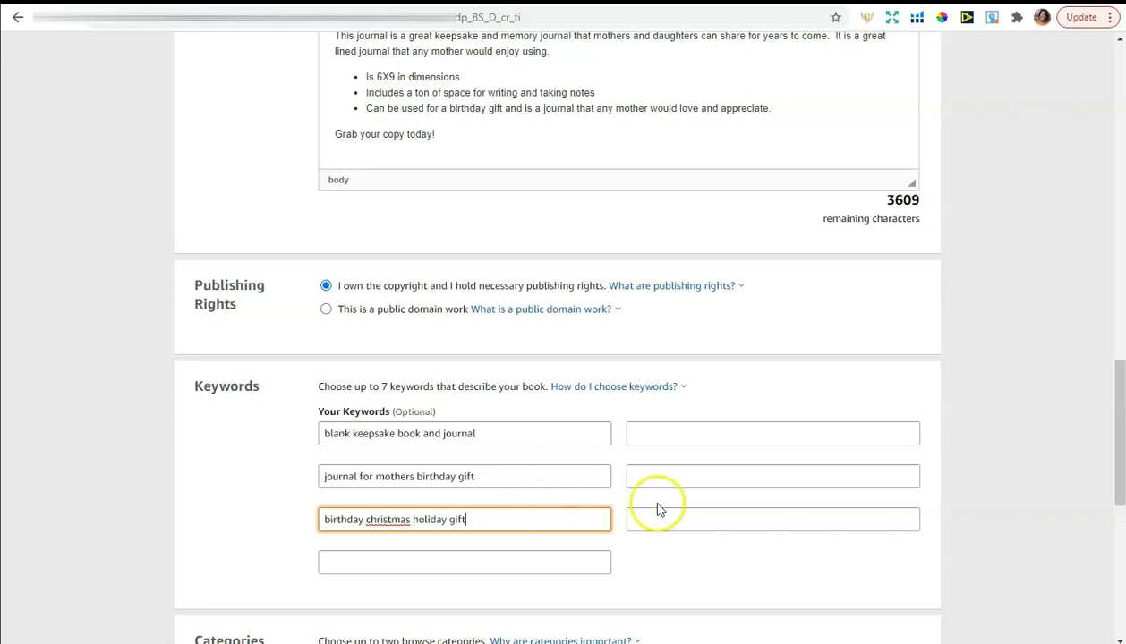
pyautogui.scroll(-2, 698, 497)
pyautogui.scroll(-1, 701, 500)
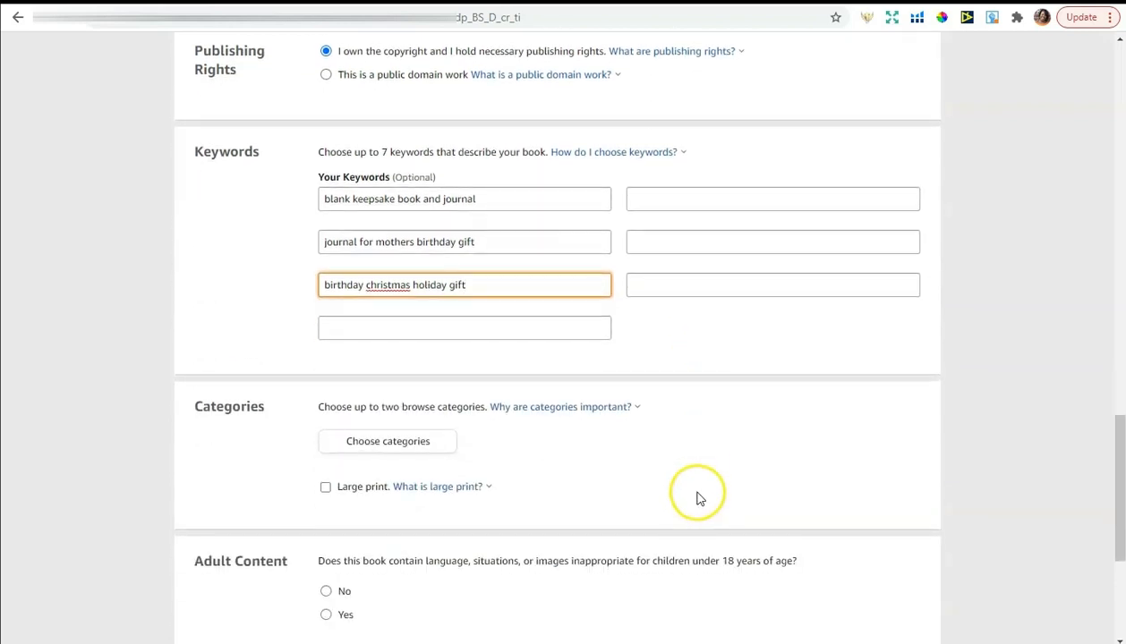
# Choose Literary Collections > Diaries & Journals as the first category and save it
pyautogui.click(386, 440)
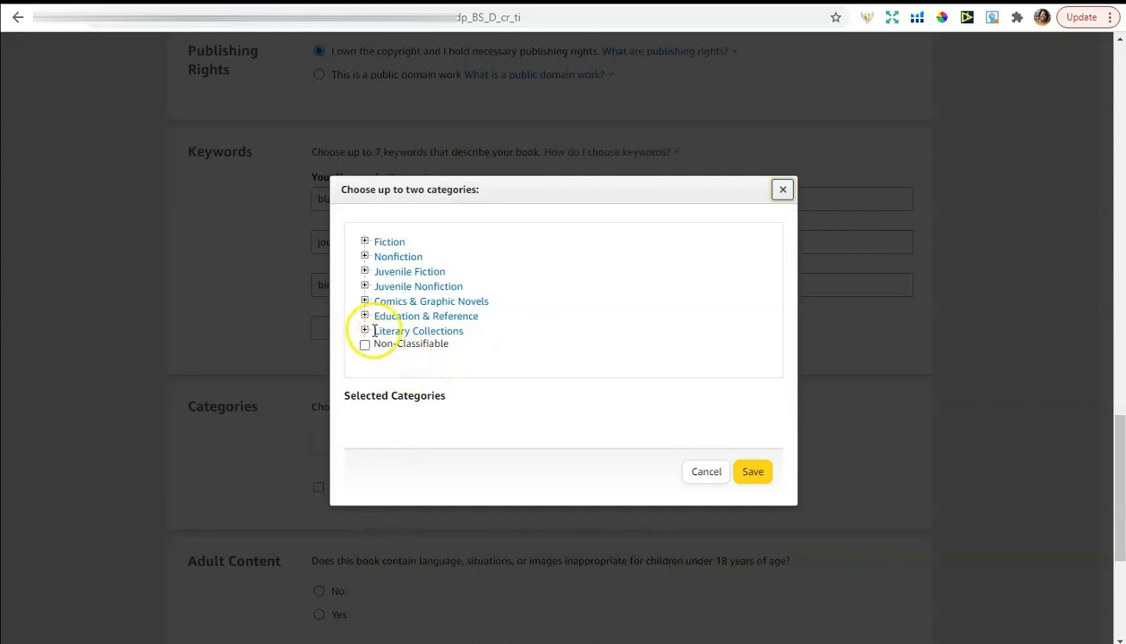
pyautogui.click(364, 331)
pyautogui.scroll(-3, 482, 333)
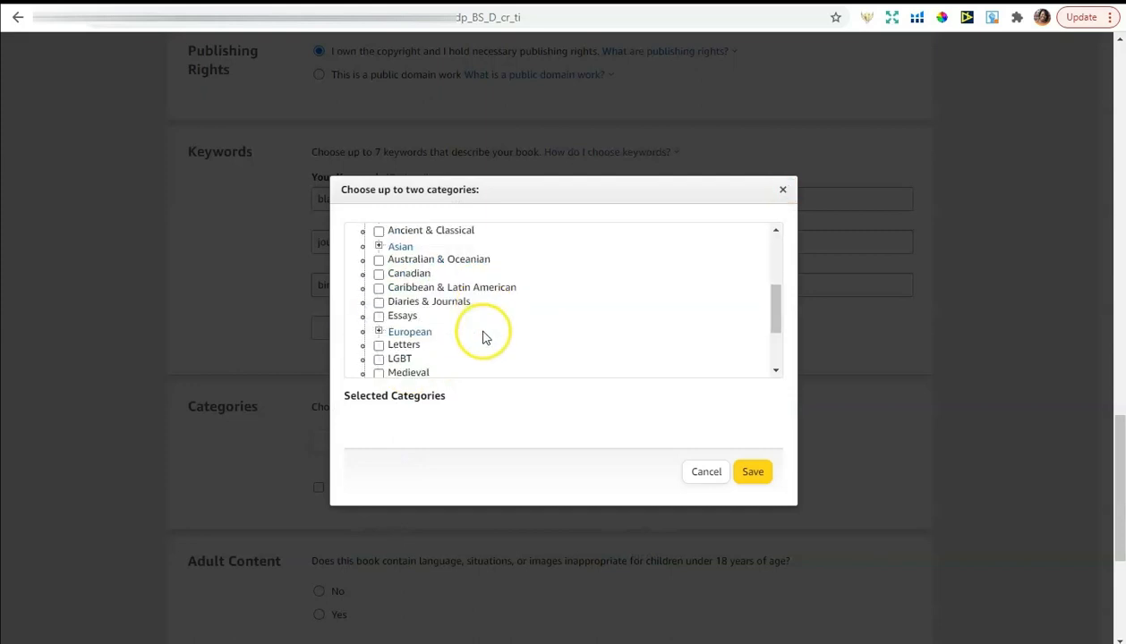
pyautogui.click(379, 305)
pyautogui.click(753, 486)
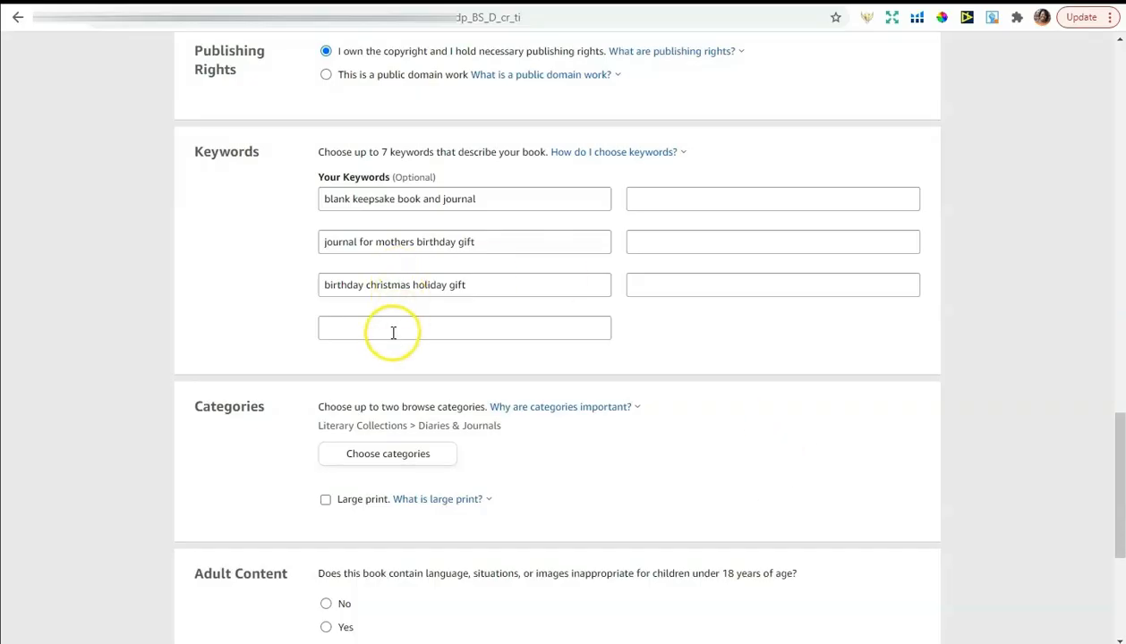
# Reopen the category chooser and browse Nonfiction, expanding then collapsing Family & Relationships
pyautogui.click(387, 454)
pyautogui.scroll(4, 400, 291)
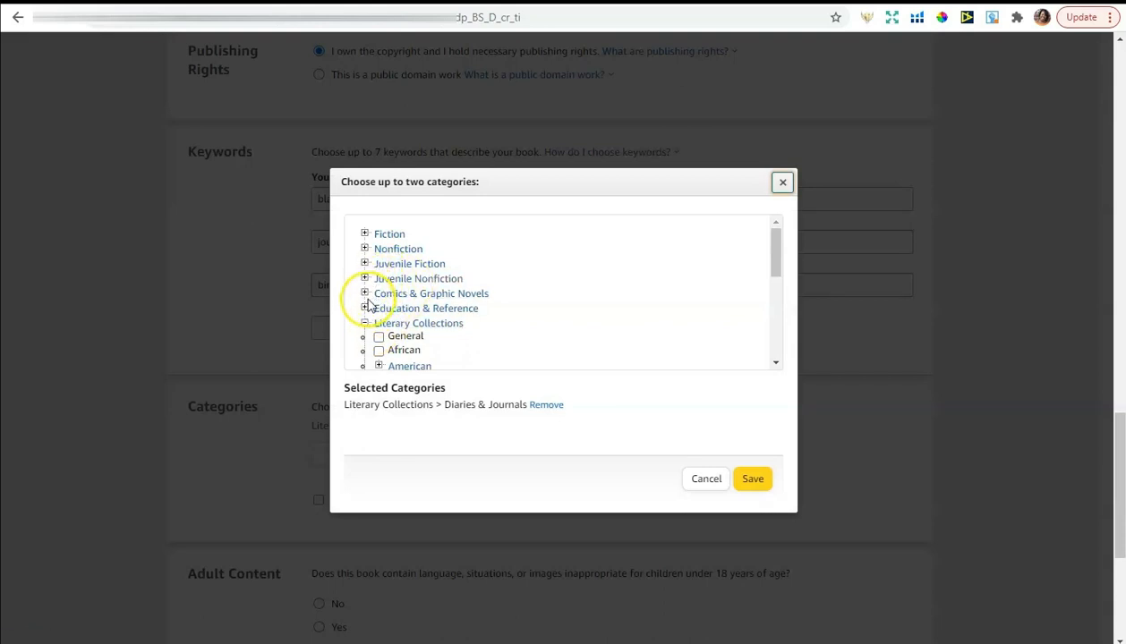
pyautogui.click(365, 249)
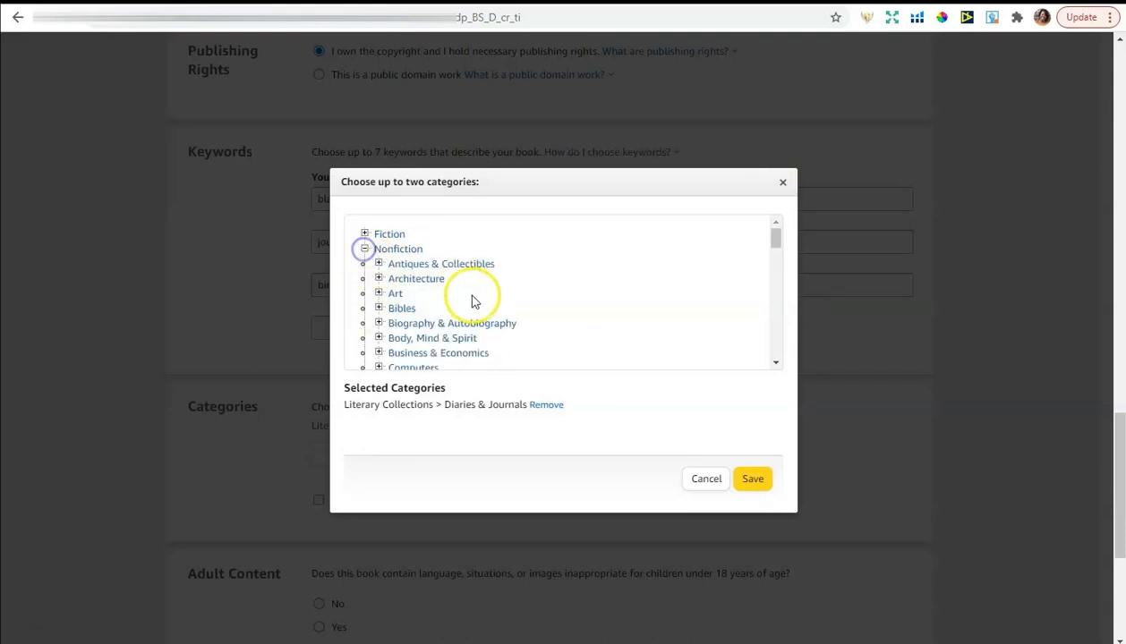
pyautogui.scroll(-2, 473, 299)
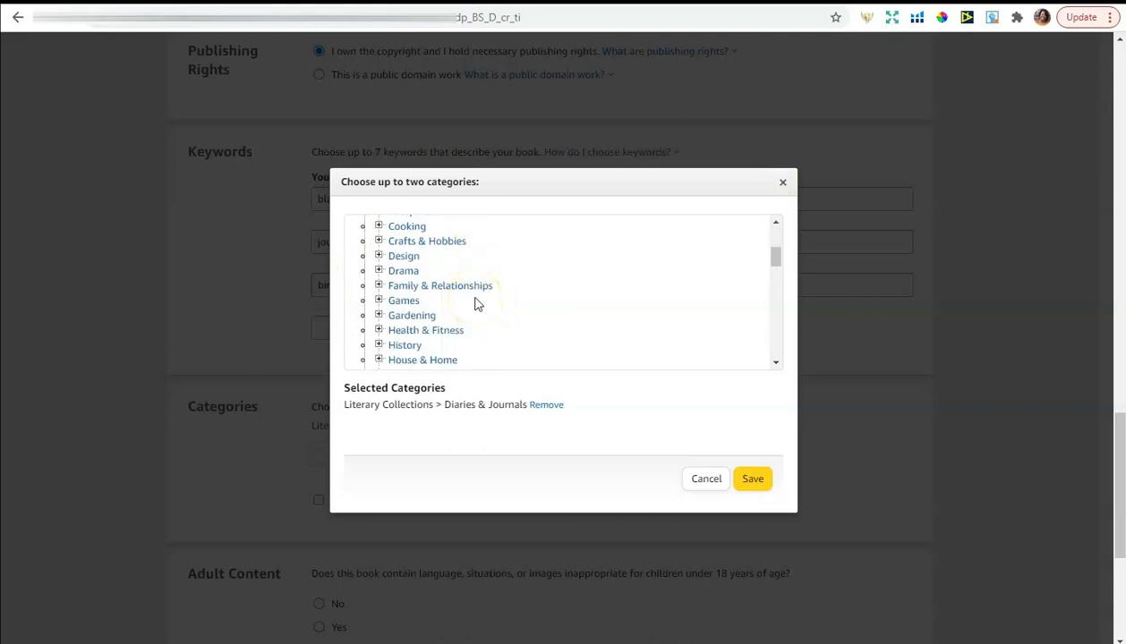
pyautogui.click(378, 285)
pyautogui.scroll(-1, 487, 295)
pyautogui.scroll(-6, 491, 294)
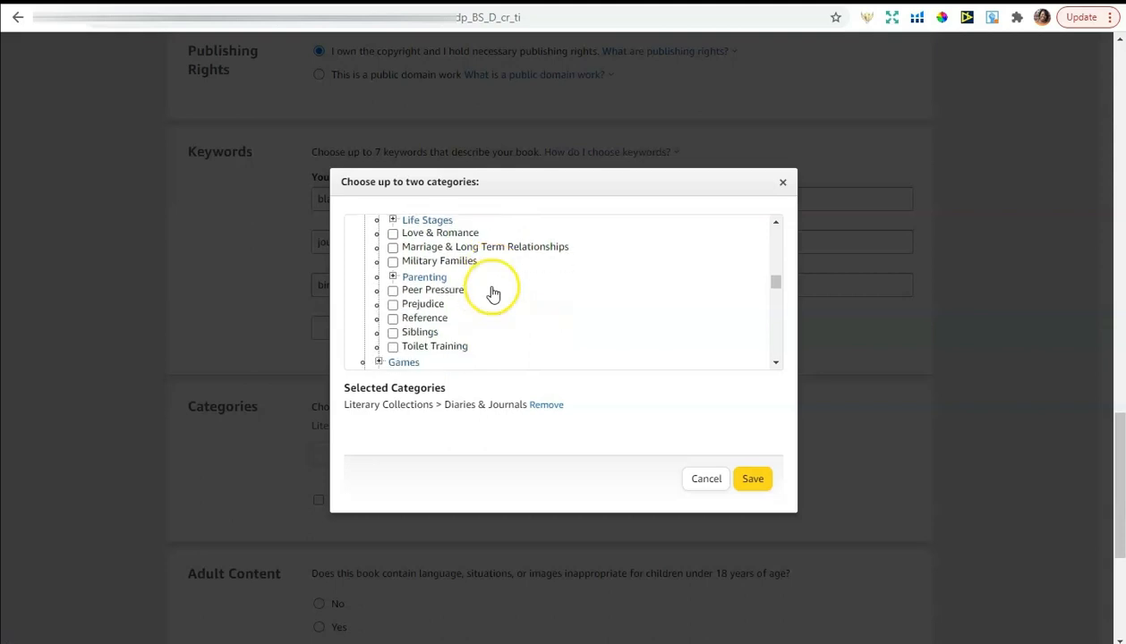
pyautogui.scroll(-2, 491, 294)
pyautogui.scroll(2, 491, 294)
pyautogui.scroll(-2, 492, 293)
pyautogui.scroll(-2, 492, 293)
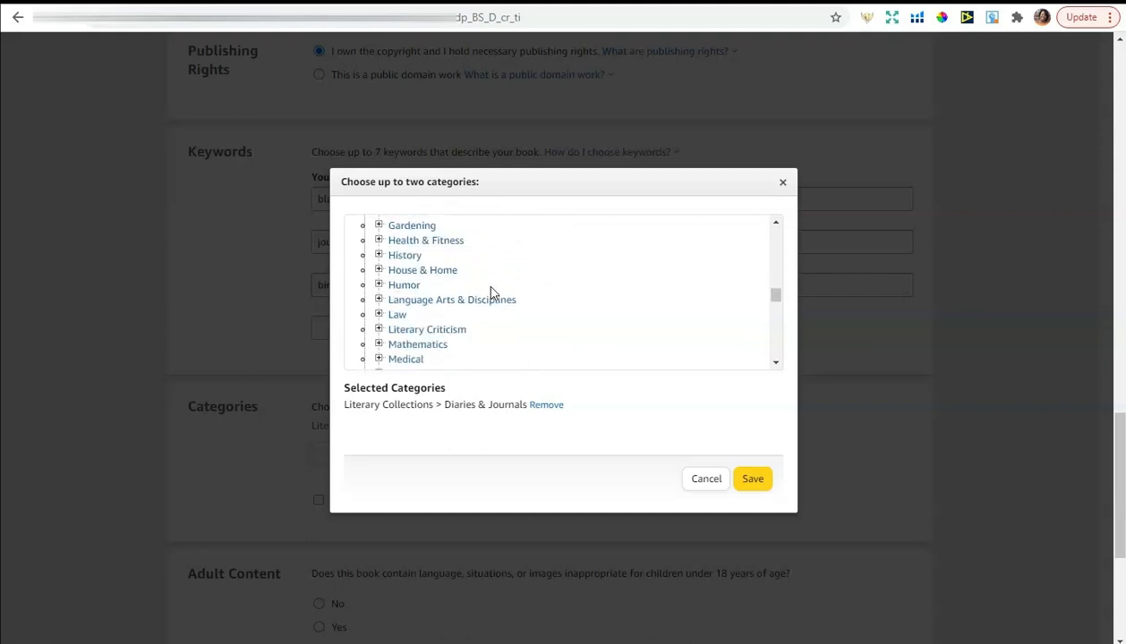
pyautogui.scroll(-1, 491, 293)
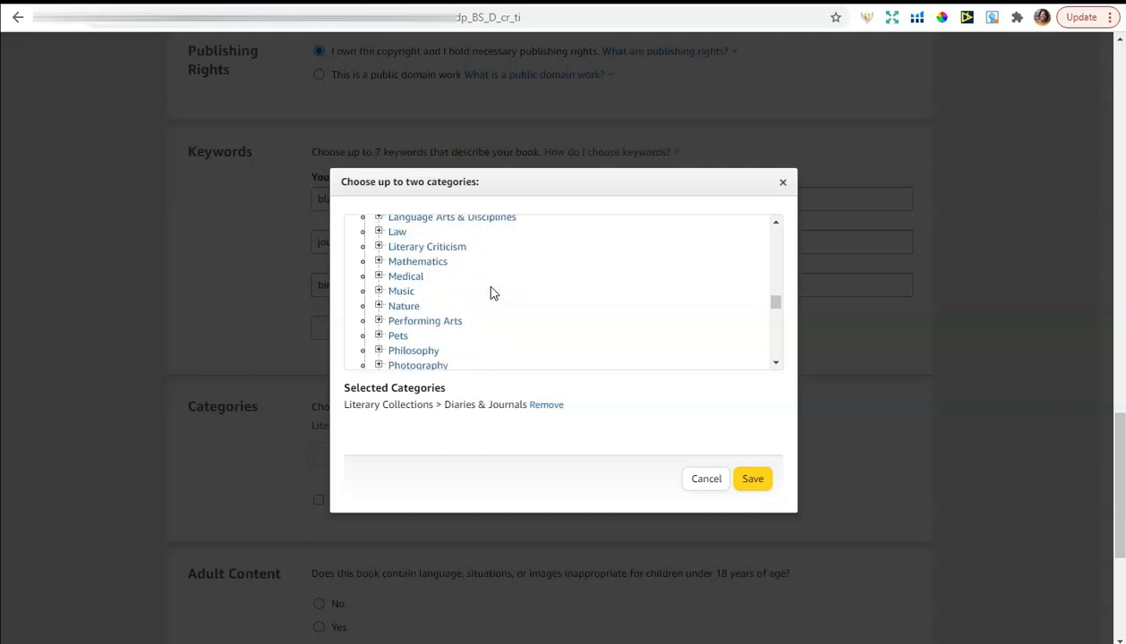
pyautogui.scroll(-1, 491, 293)
pyautogui.scroll(-2, 427, 313)
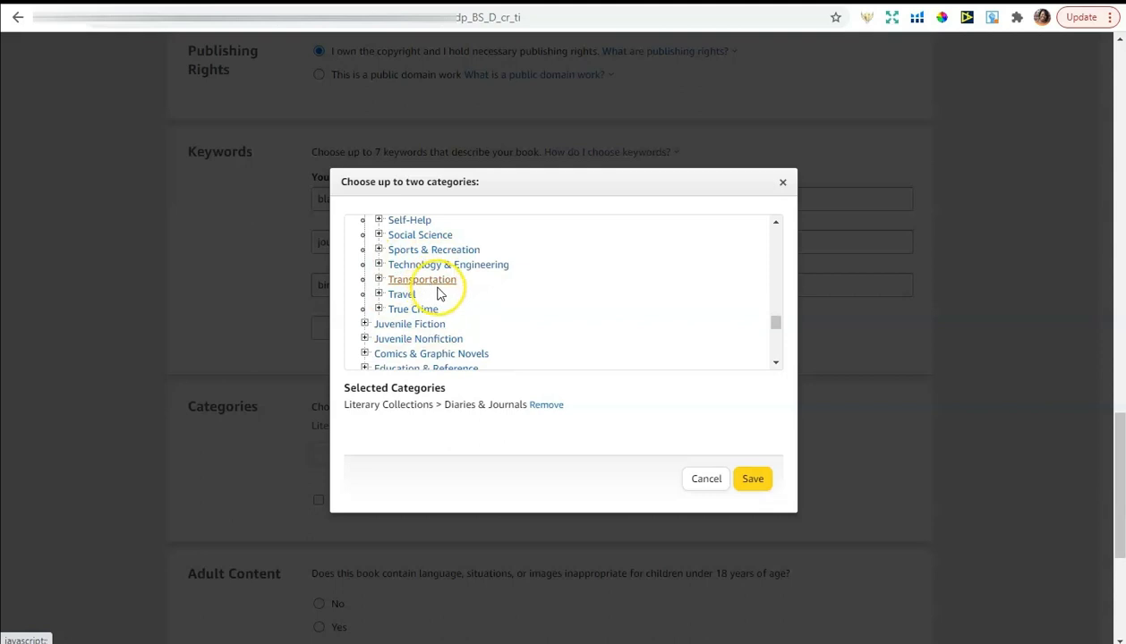
pyautogui.scroll(-2, 440, 295)
pyautogui.scroll(2, 443, 296)
pyautogui.scroll(4, 442, 298)
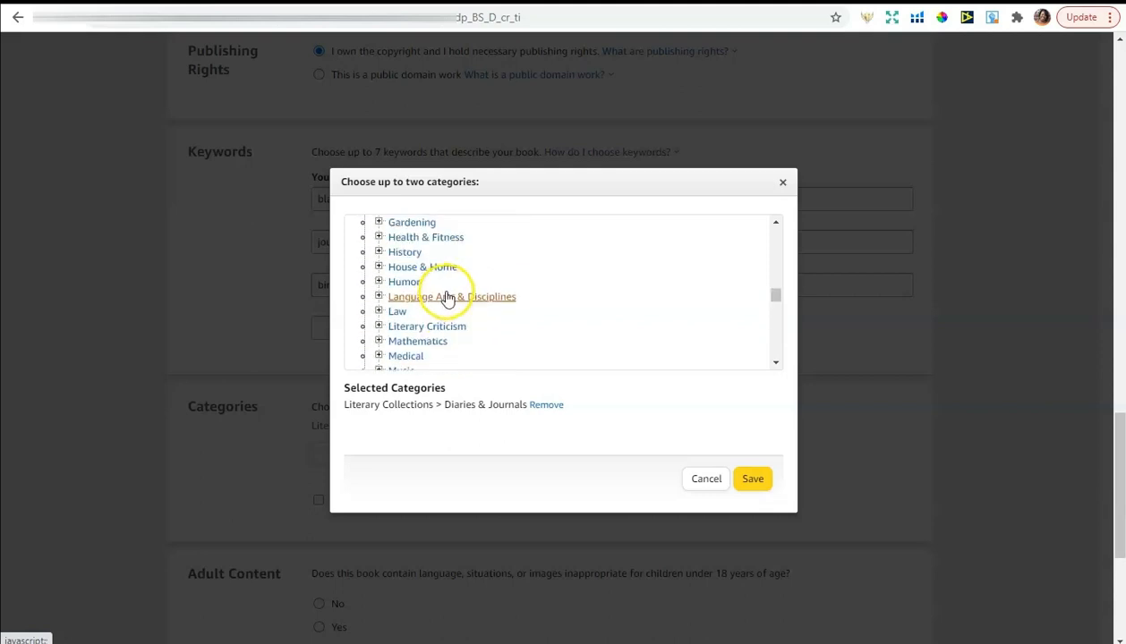
pyautogui.scroll(2, 445, 299)
pyautogui.scroll(3, 445, 299)
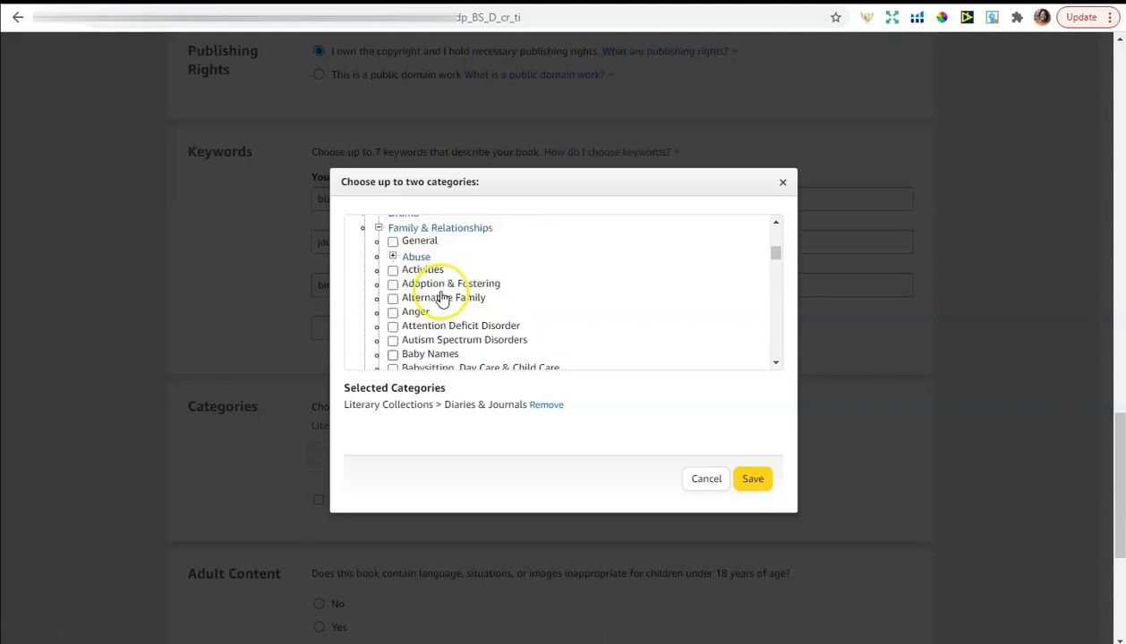
pyautogui.click(378, 285)
pyautogui.scroll(-1, 468, 294)
pyautogui.scroll(1, 473, 292)
pyautogui.scroll(-2, 472, 292)
pyautogui.scroll(-1, 472, 292)
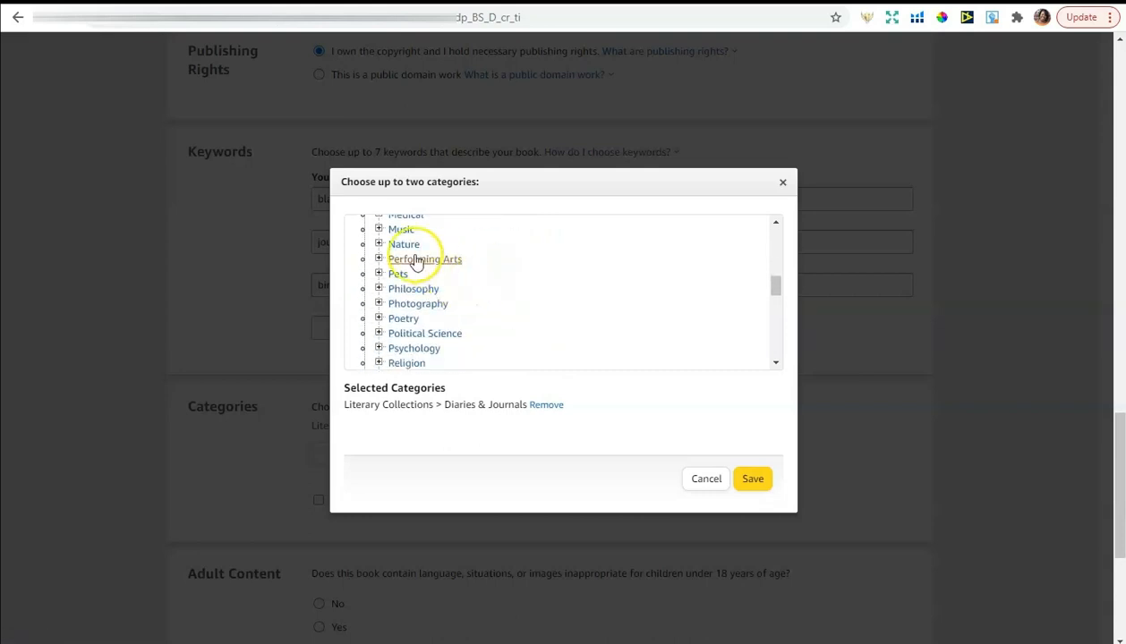
# Expand Nature > Plants, tick Flowers, and save both categories
pyautogui.click(379, 243)
pyautogui.scroll(-1, 459, 291)
pyautogui.scroll(-1, 460, 291)
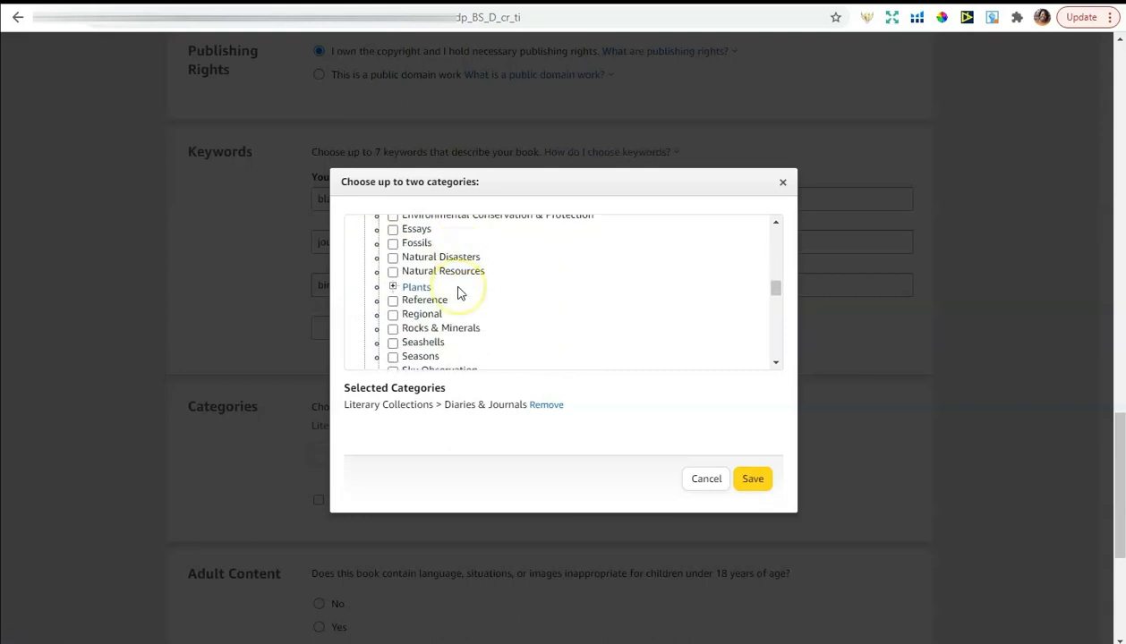
pyautogui.click(393, 287)
pyautogui.scroll(-1, 472, 287)
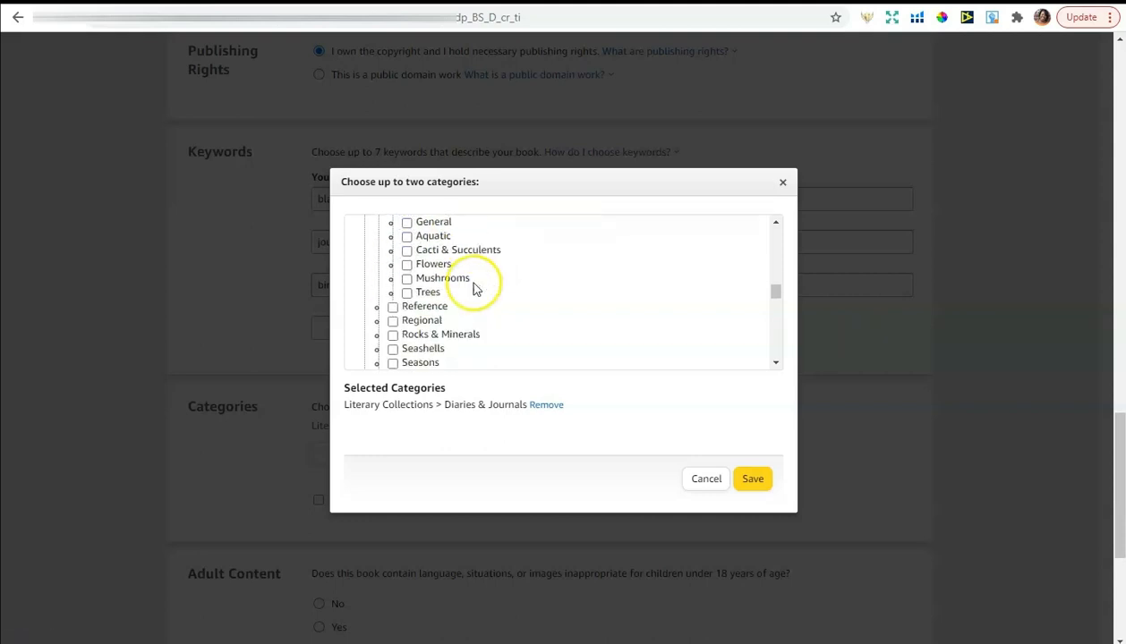
pyautogui.click(407, 265)
pyautogui.click(748, 487)
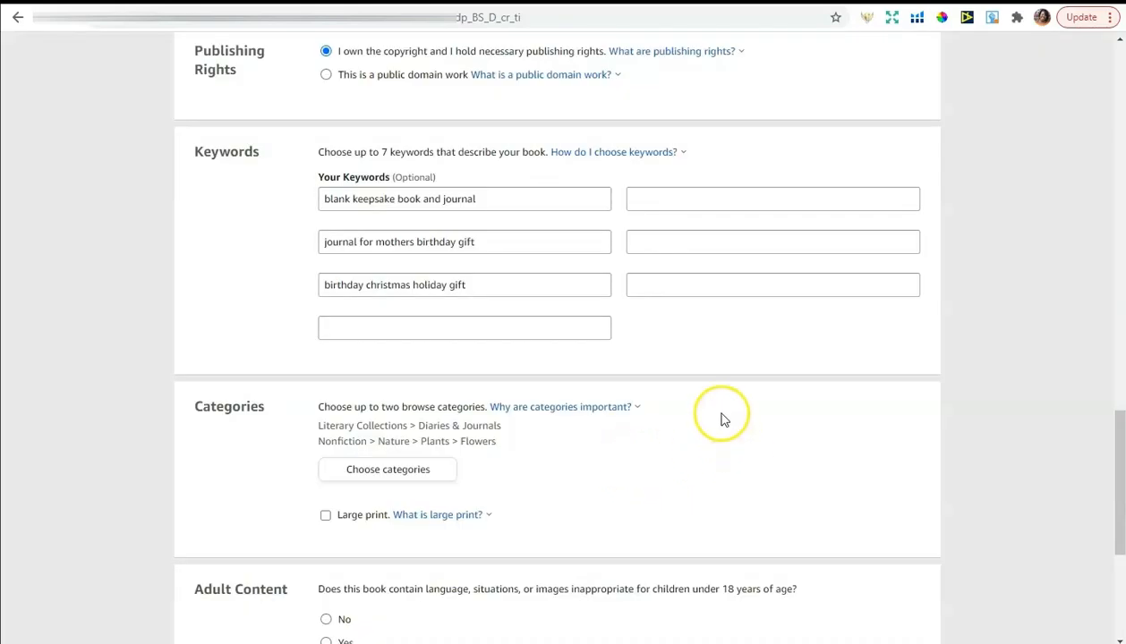
# Set Adult Content to No, then Save and Continue to the Paperback Content page
pyautogui.scroll(-2, 725, 416)
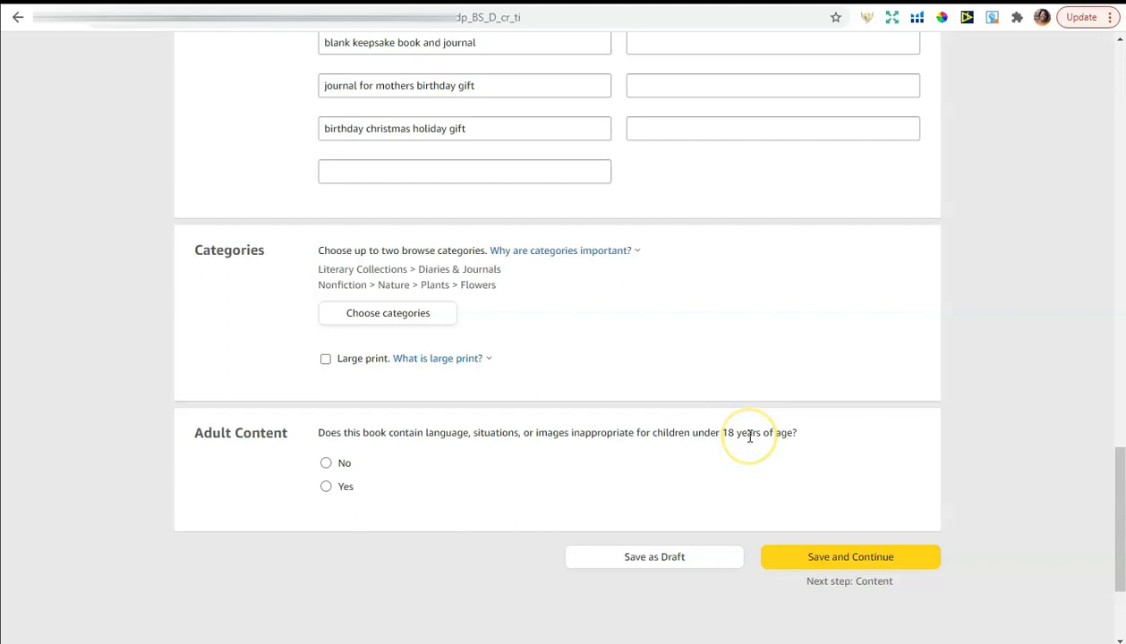
pyautogui.click(326, 463)
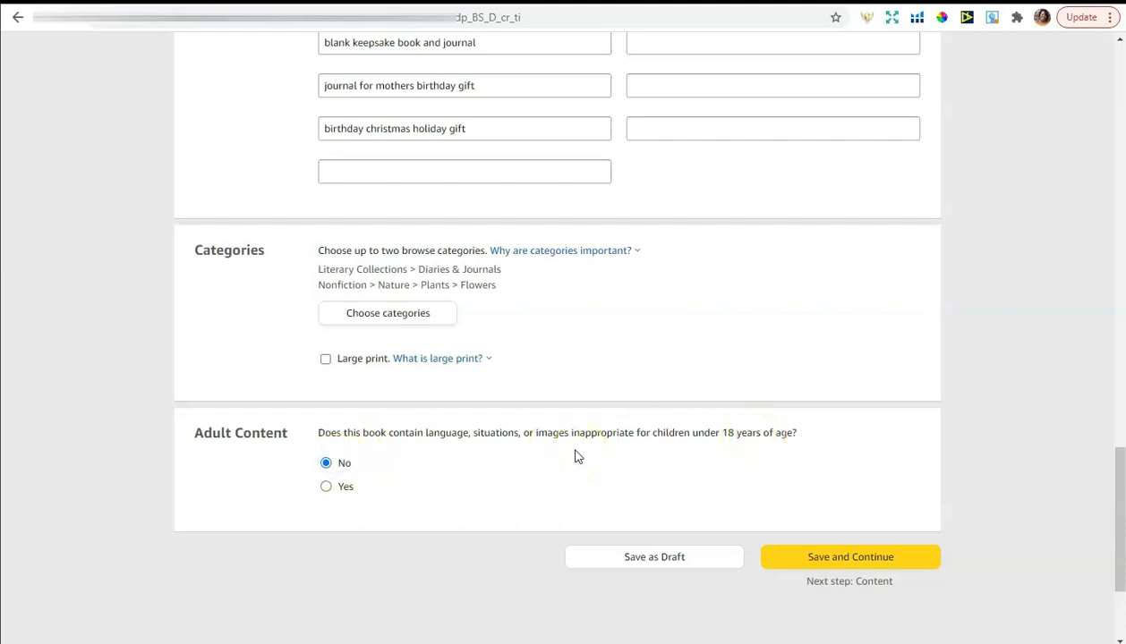
pyautogui.click(850, 555)
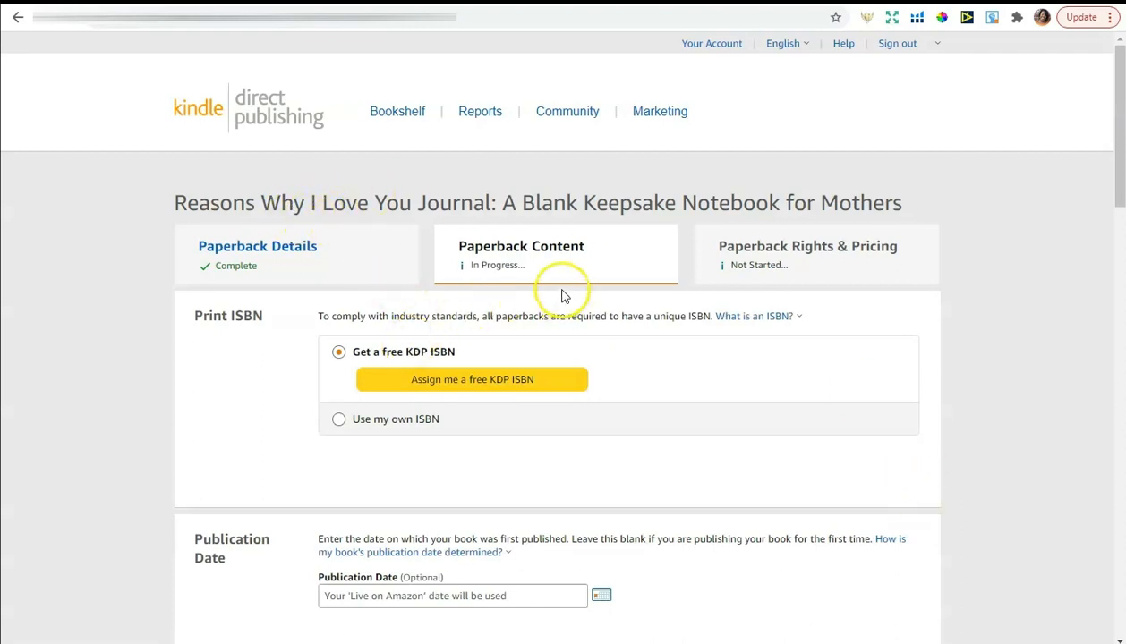
# Request a free KDP ISBN for the paperback and confirm Assign ISBN
pyautogui.scroll(-4, 651, 315)
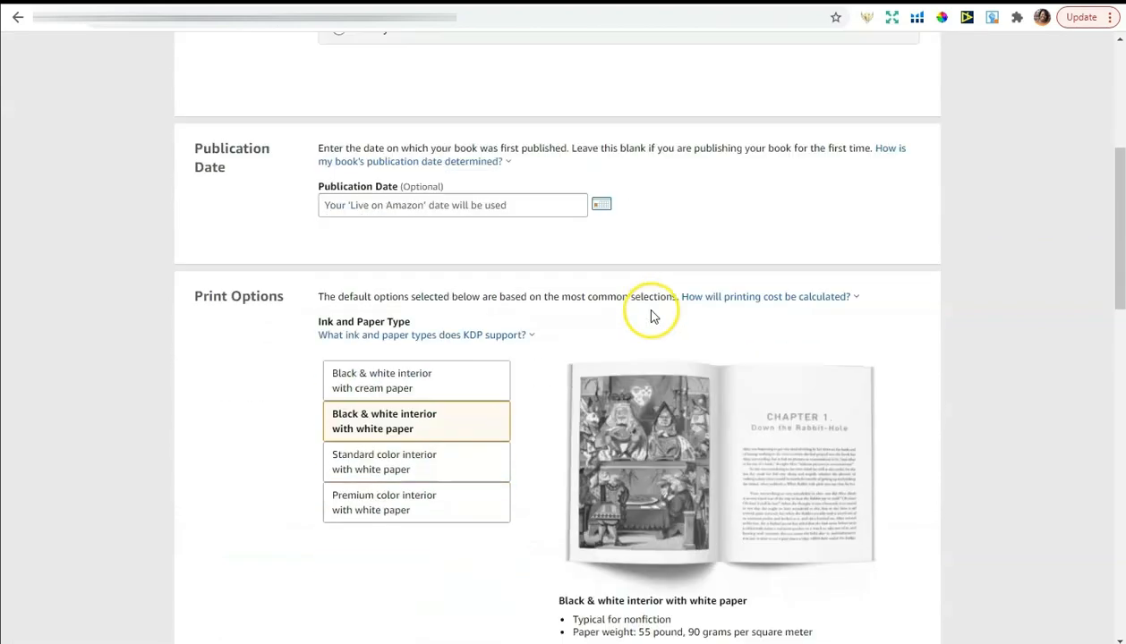
pyautogui.scroll(4, 651, 316)
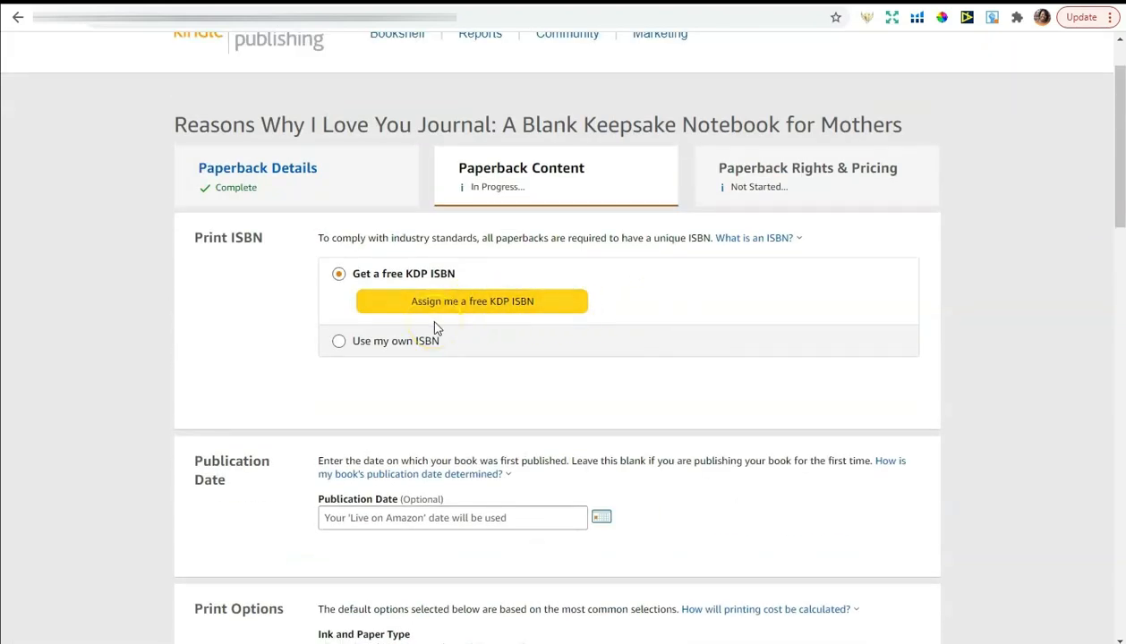
pyautogui.click(465, 308)
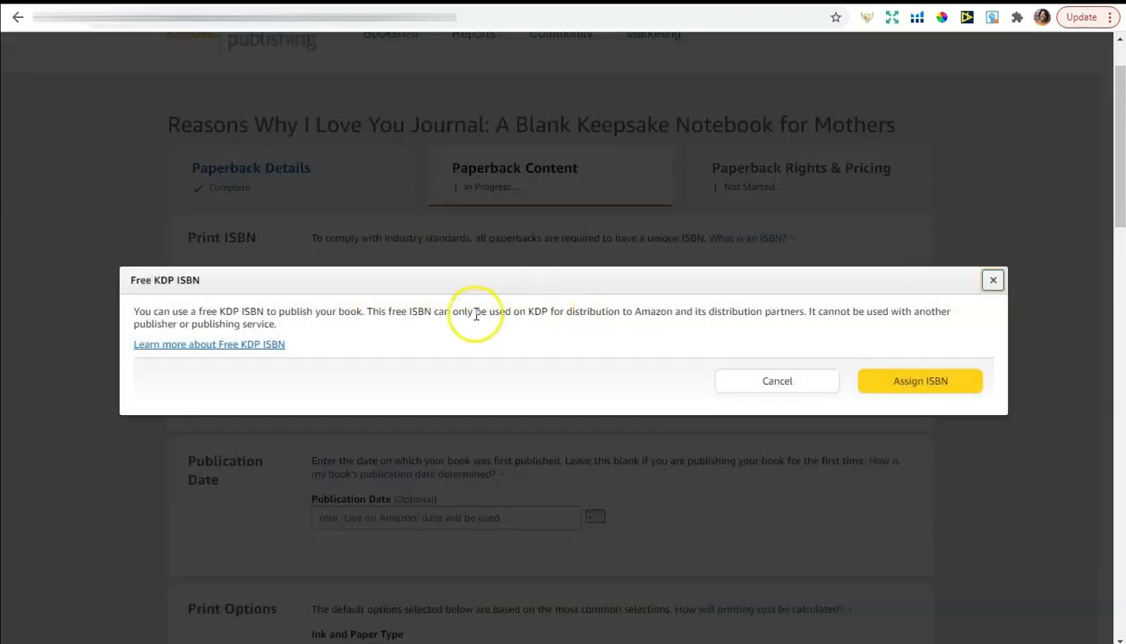
pyautogui.click(911, 387)
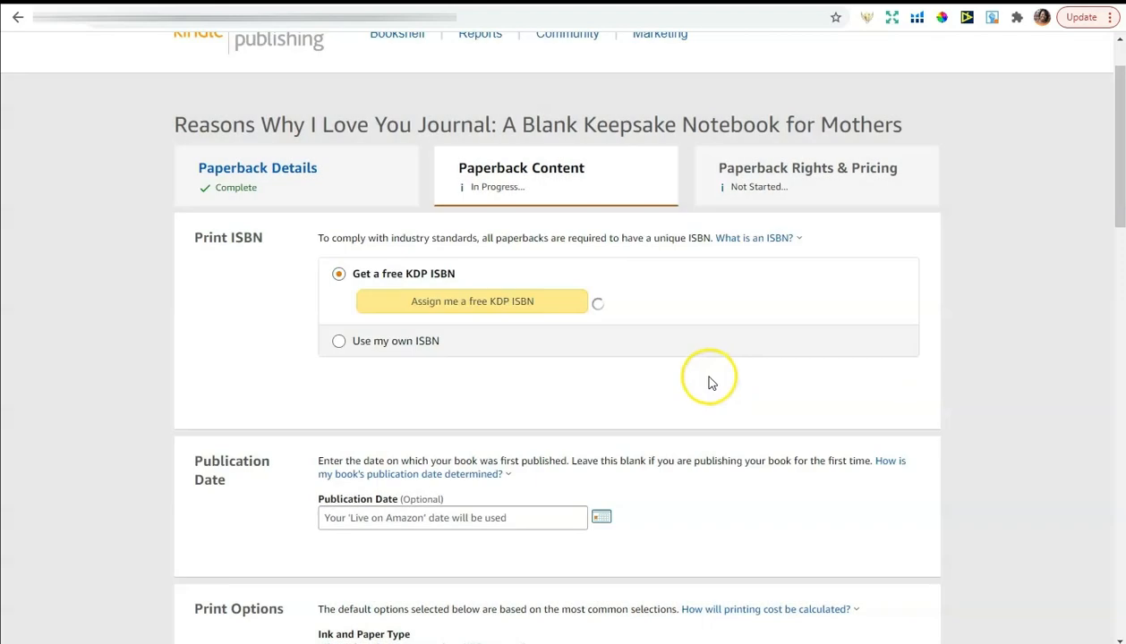
pyautogui.scroll(-4, 712, 376)
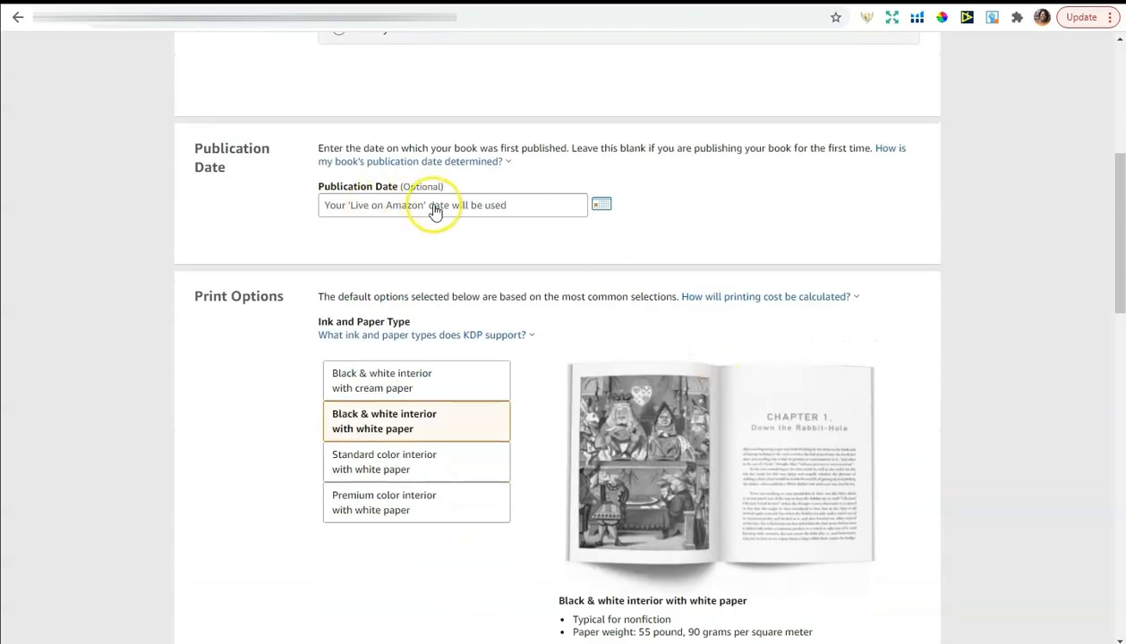
# Set the interior to Bleed (PDF only), keeping 6 x 9 in trim and Matte cover finish
pyautogui.click(837, 221)
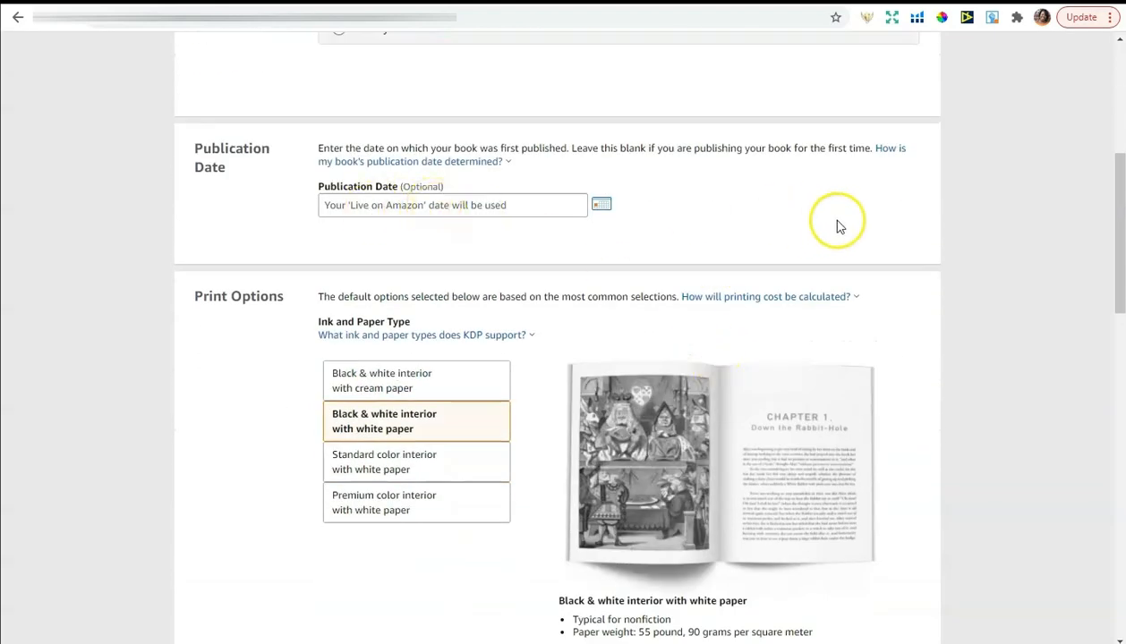
pyautogui.scroll(-6, 834, 222)
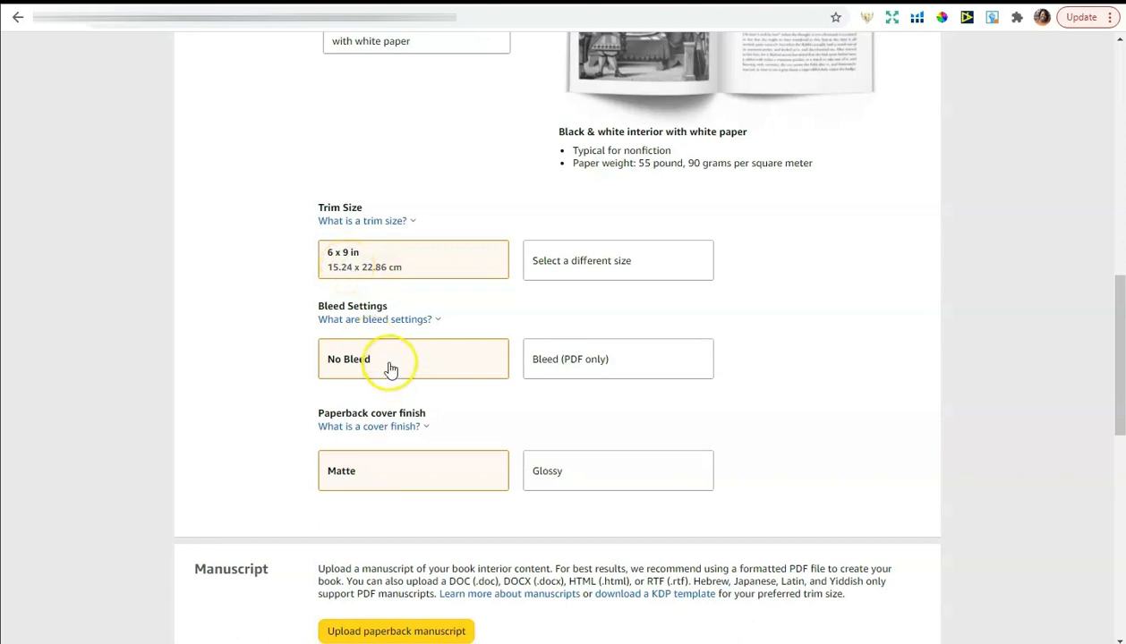
pyautogui.click(363, 320)
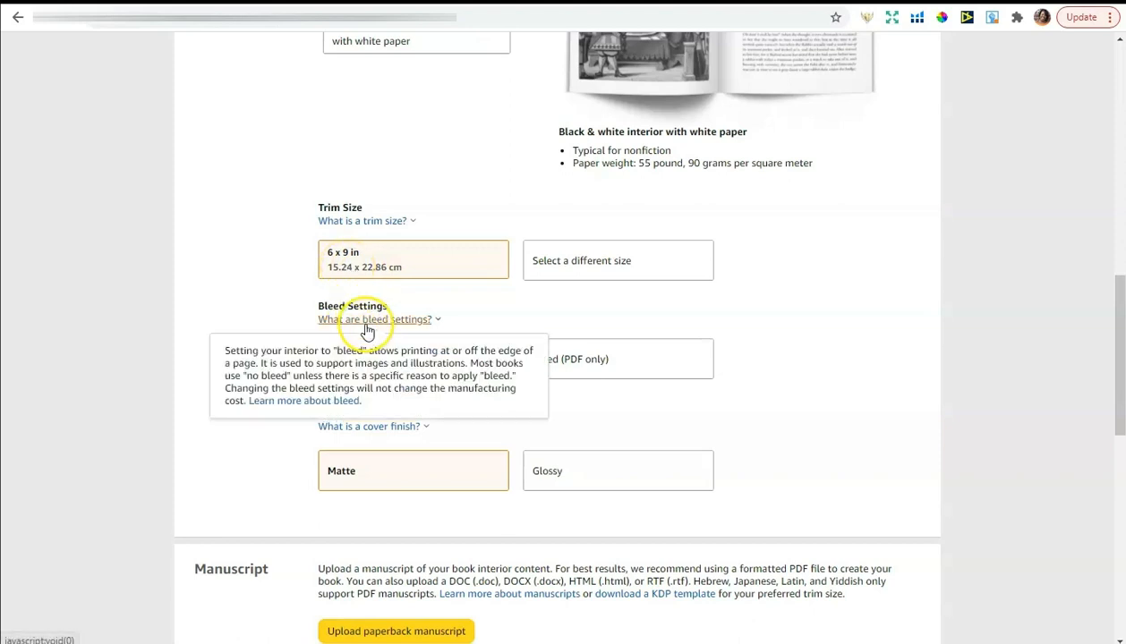
pyautogui.click(660, 371)
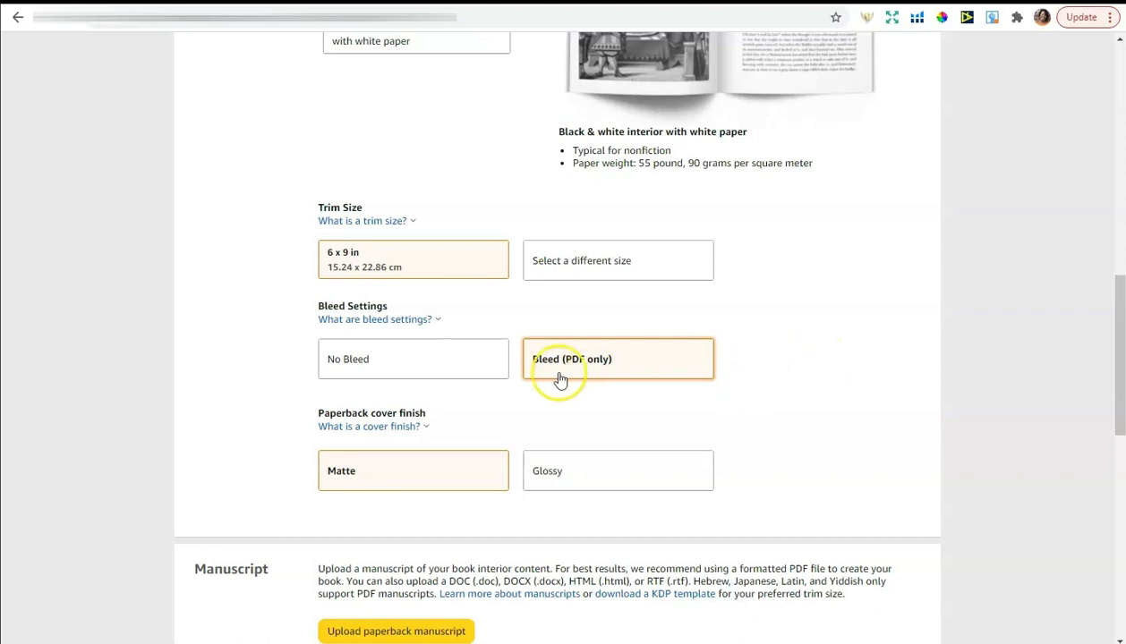
pyautogui.scroll(-1, 790, 360)
pyautogui.scroll(-1, 789, 360)
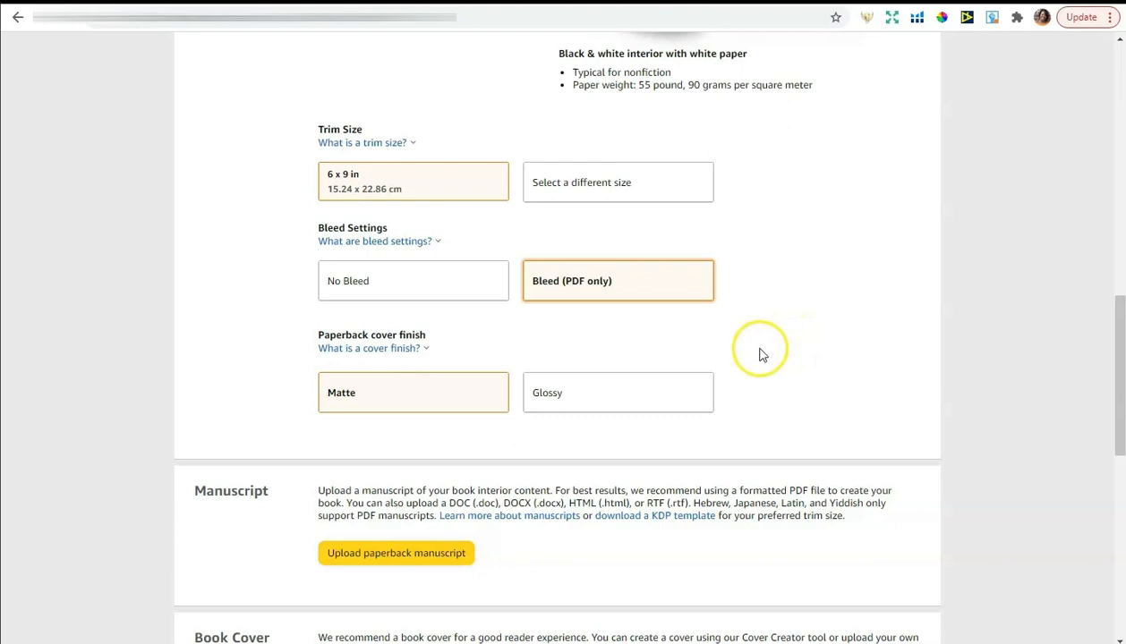
pyautogui.click(647, 395)
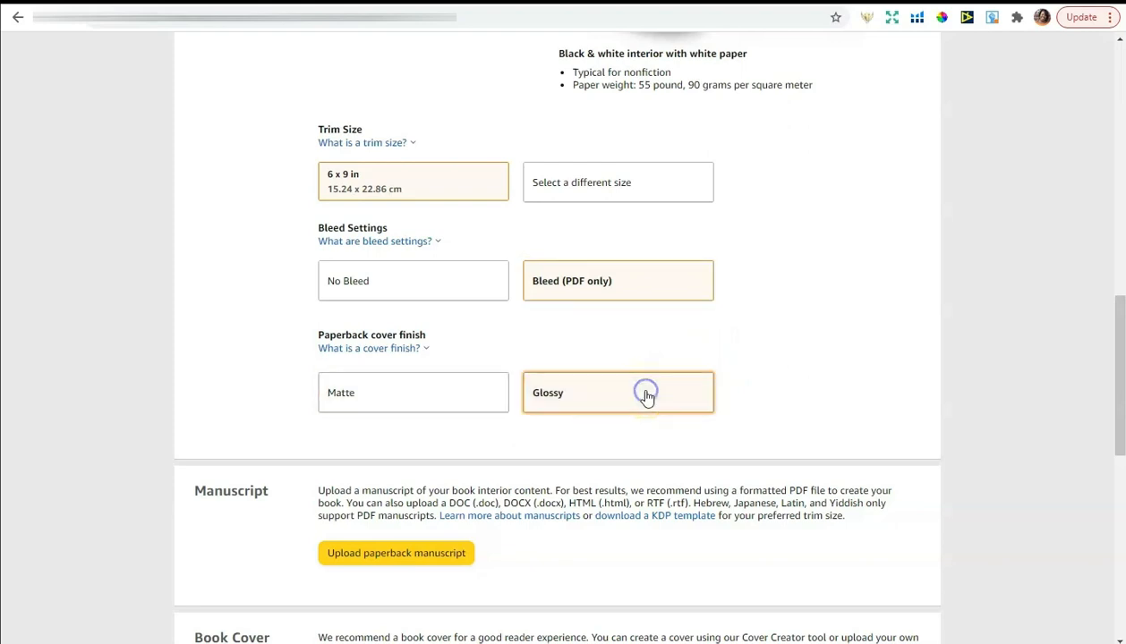
pyautogui.click(420, 392)
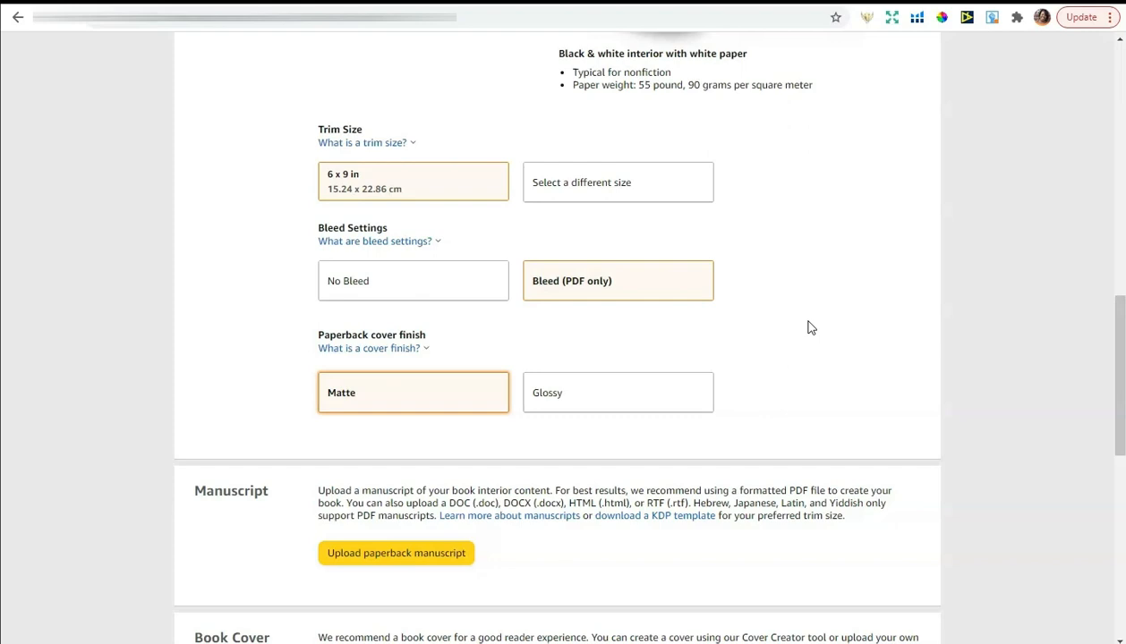
# Select 'Upload a cover you already have (print-ready PDF only)' under Book Cover
pyautogui.scroll(-3, 806, 322)
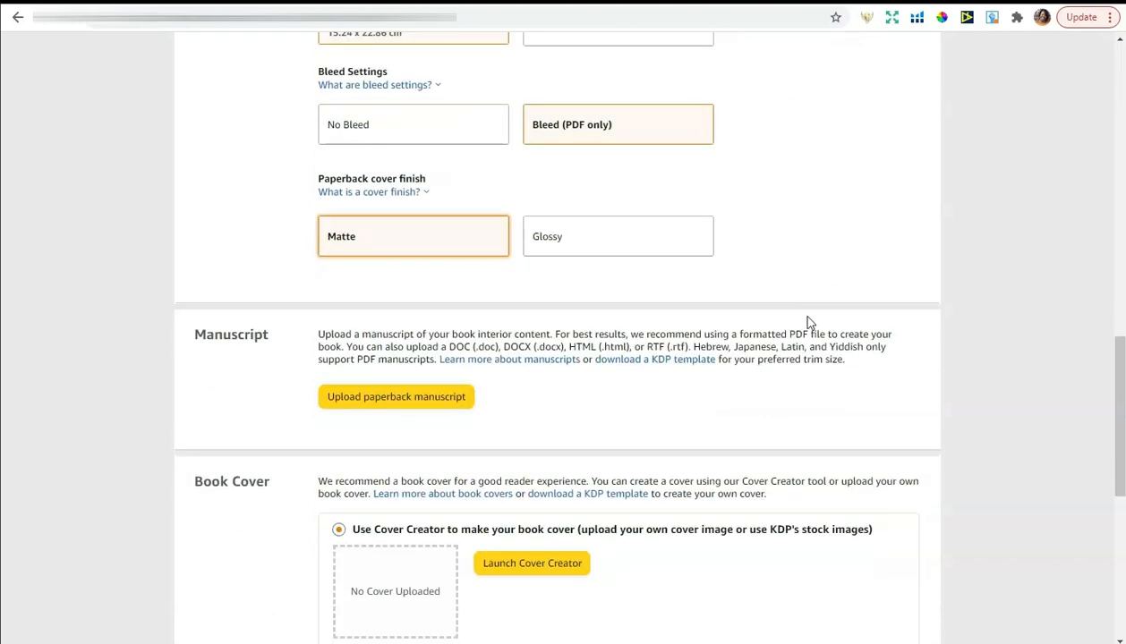
pyautogui.scroll(-1, 1009, 363)
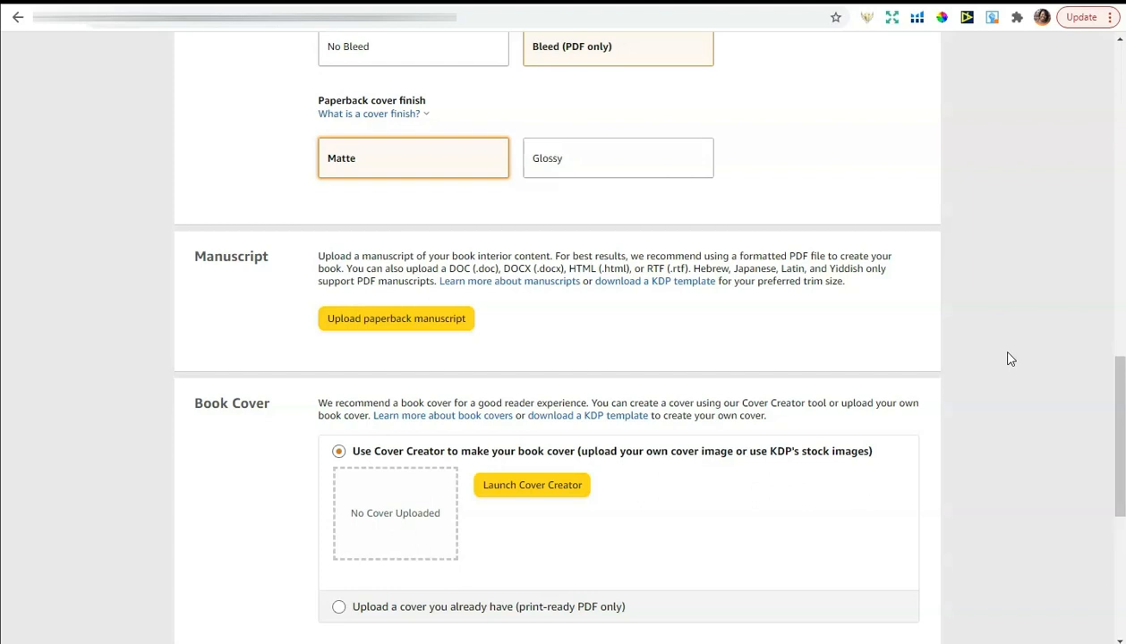
pyautogui.scroll(-1, 1011, 359)
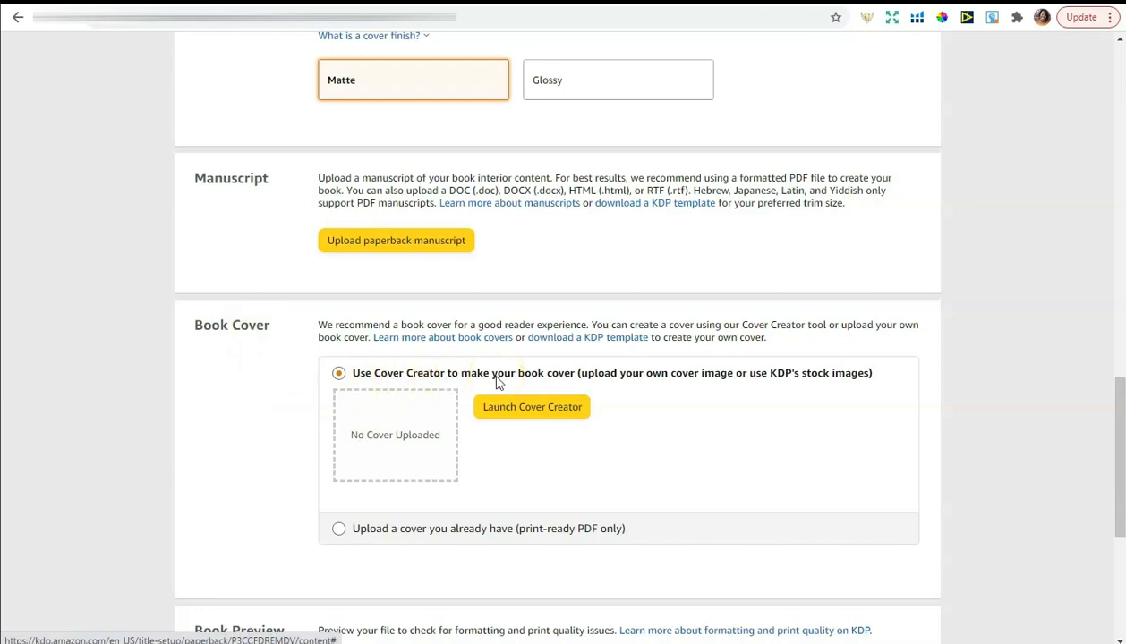
pyautogui.click(339, 529)
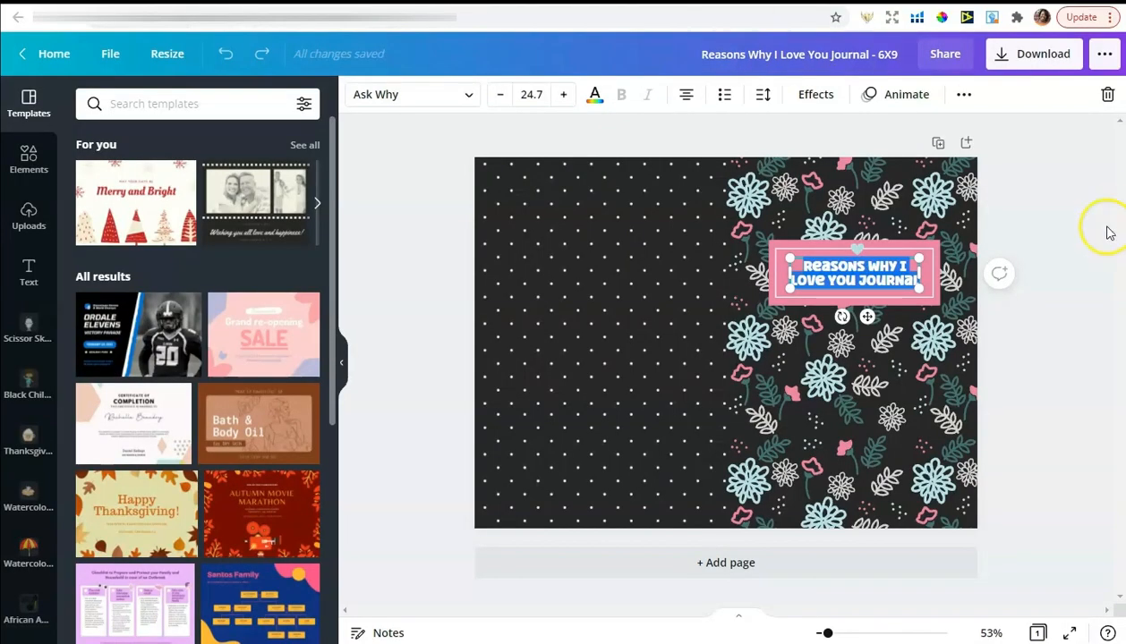
# Download the Canva journal cover as a PDF Print file and return to the KDP tab
pyautogui.click(1063, 216)
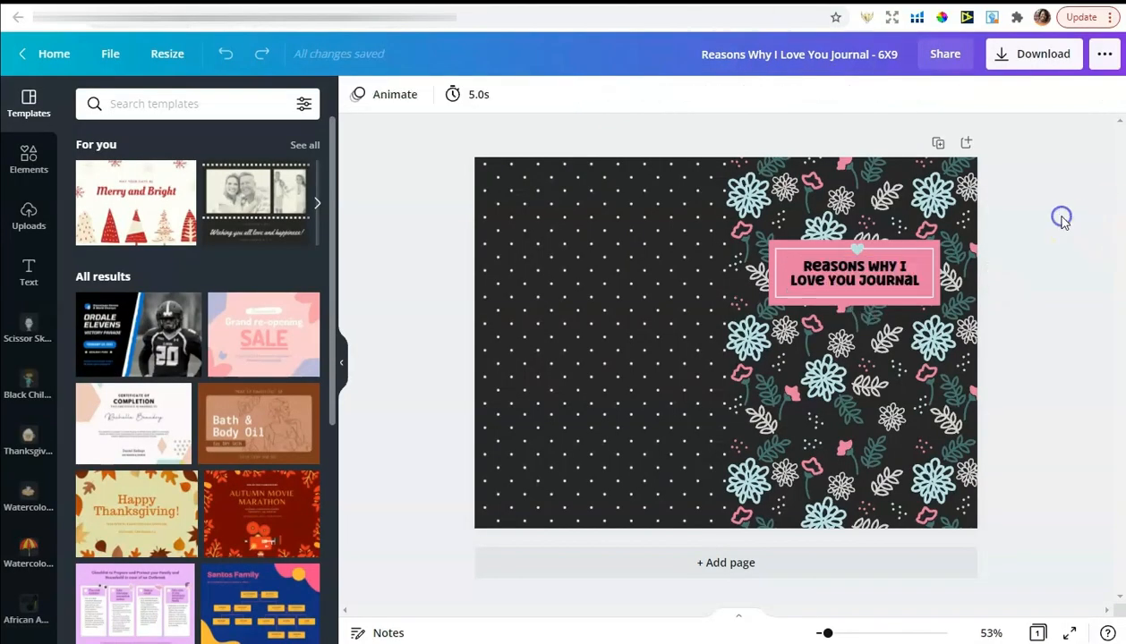
pyautogui.click(1038, 55)
pyautogui.click(917, 170)
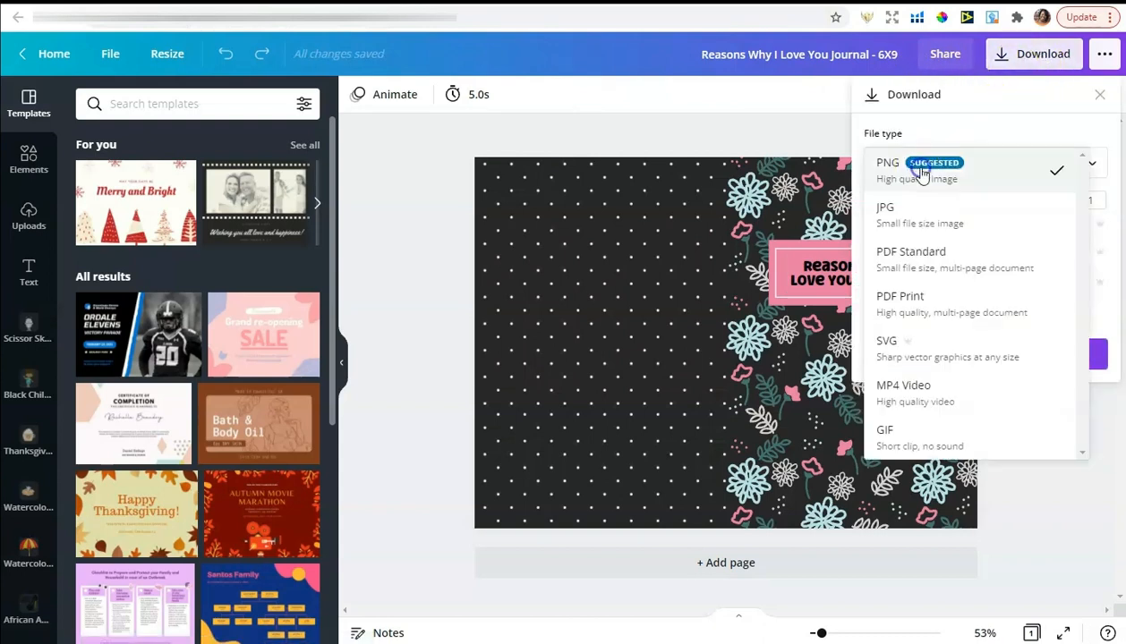
pyautogui.click(914, 309)
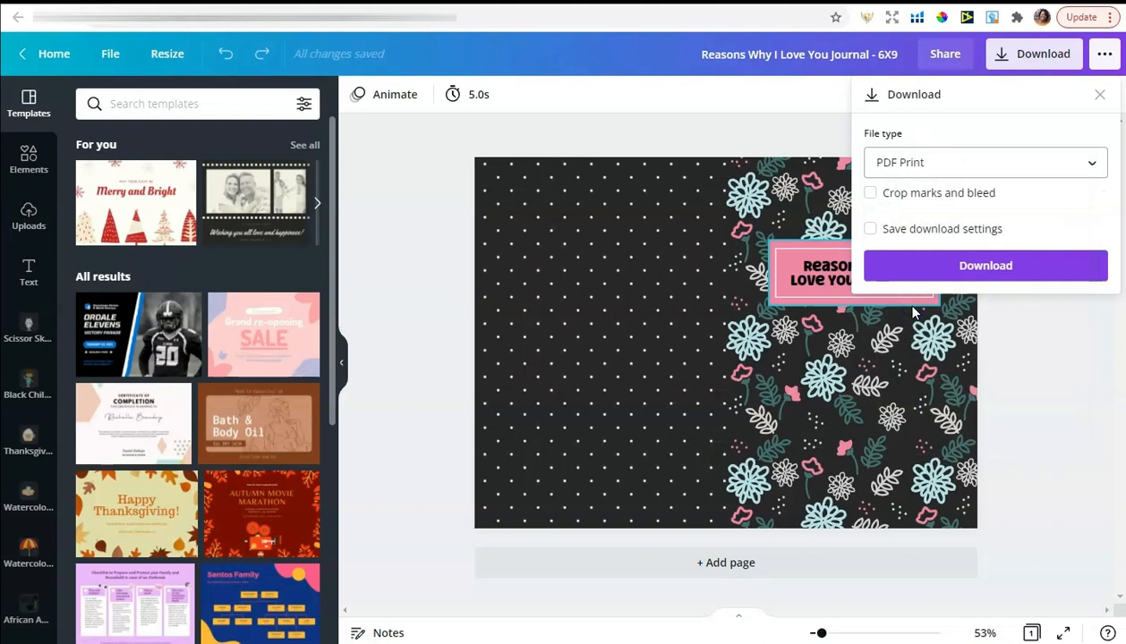
pyautogui.click(943, 262)
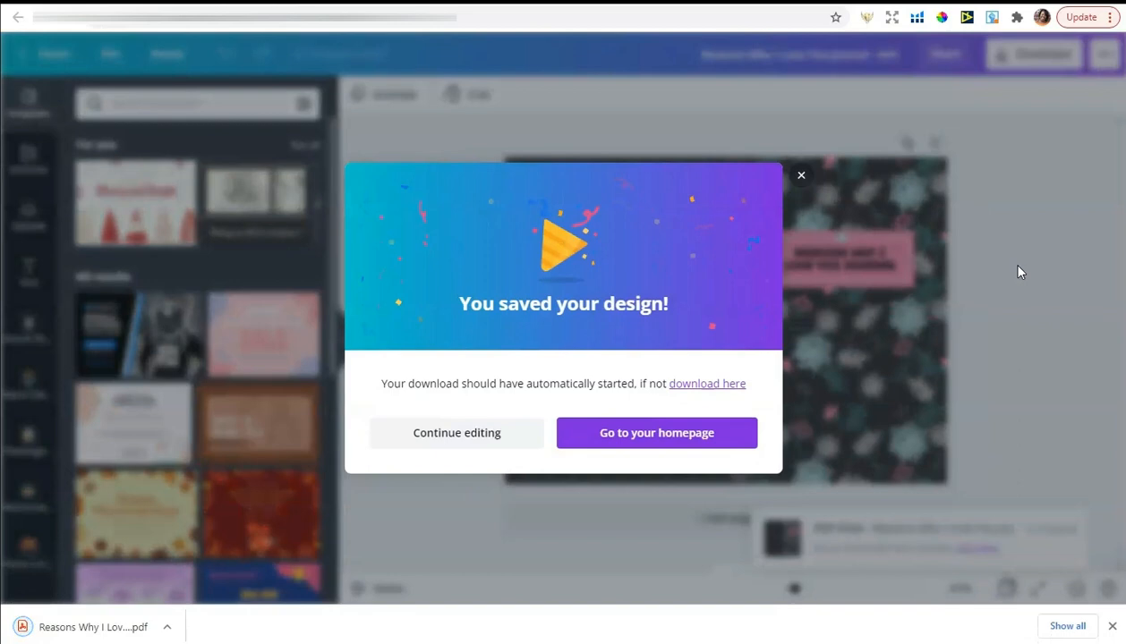
pyautogui.click(801, 174)
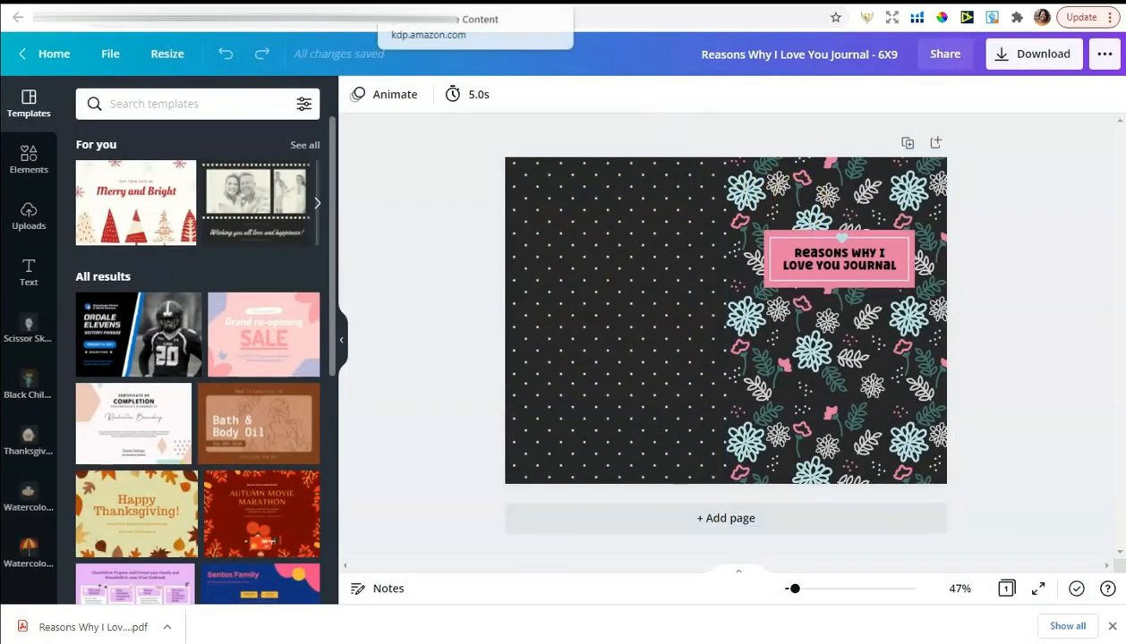
pyautogui.click(430, 2)
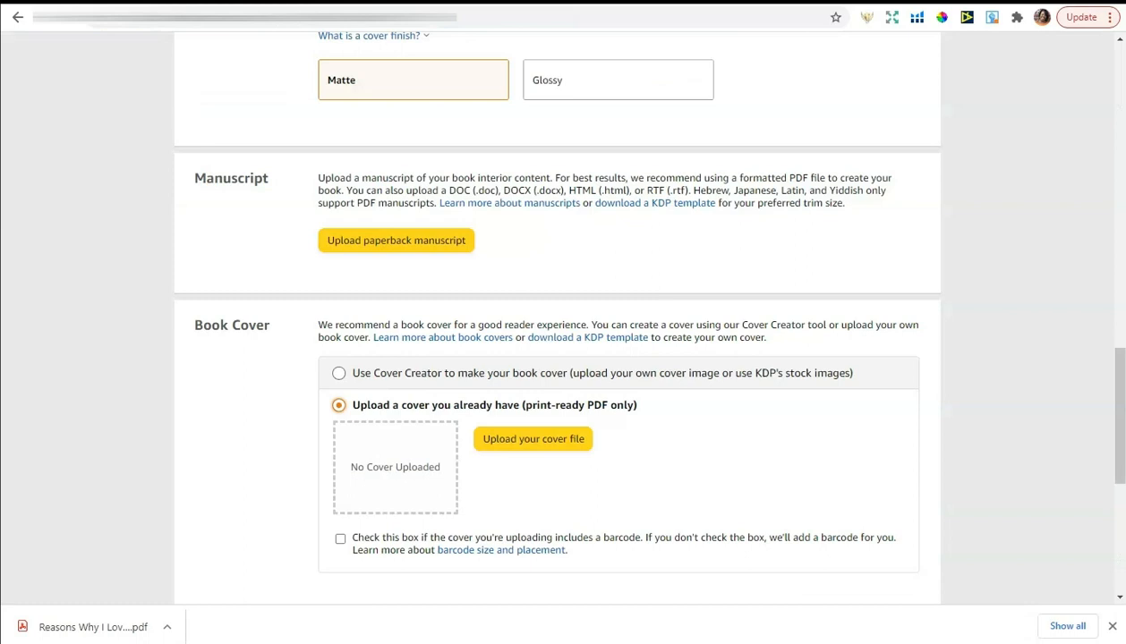
# Upload 'Reasons Why I Love You Journal - 6X9' PDF from Downloads as the cover file
pyautogui.click(537, 440)
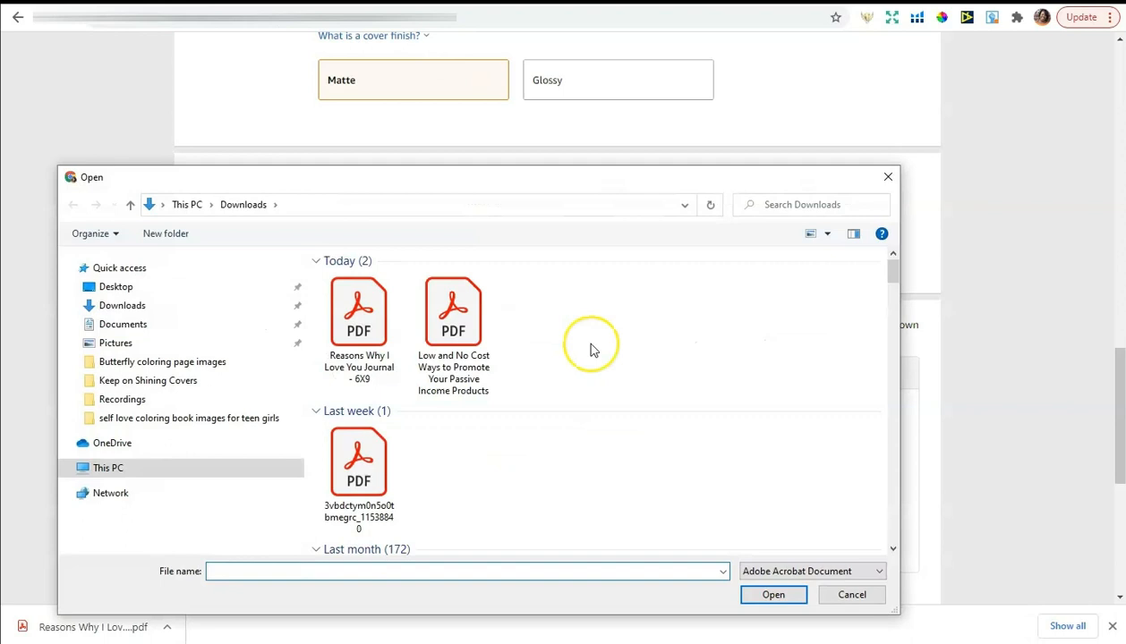
pyautogui.click(356, 365)
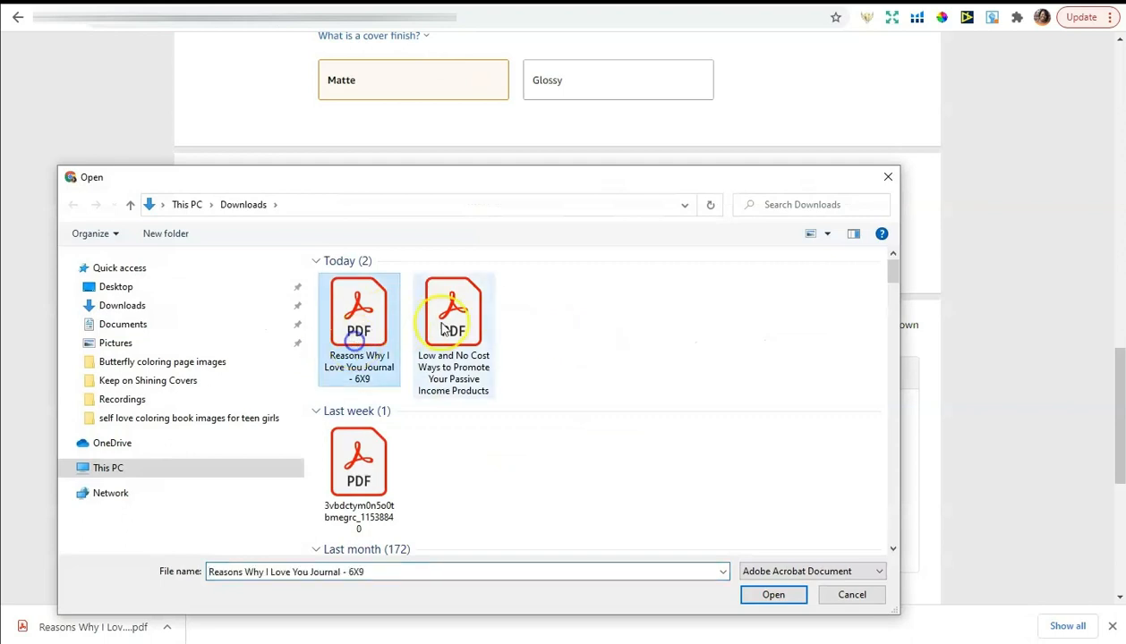
pyautogui.click(773, 596)
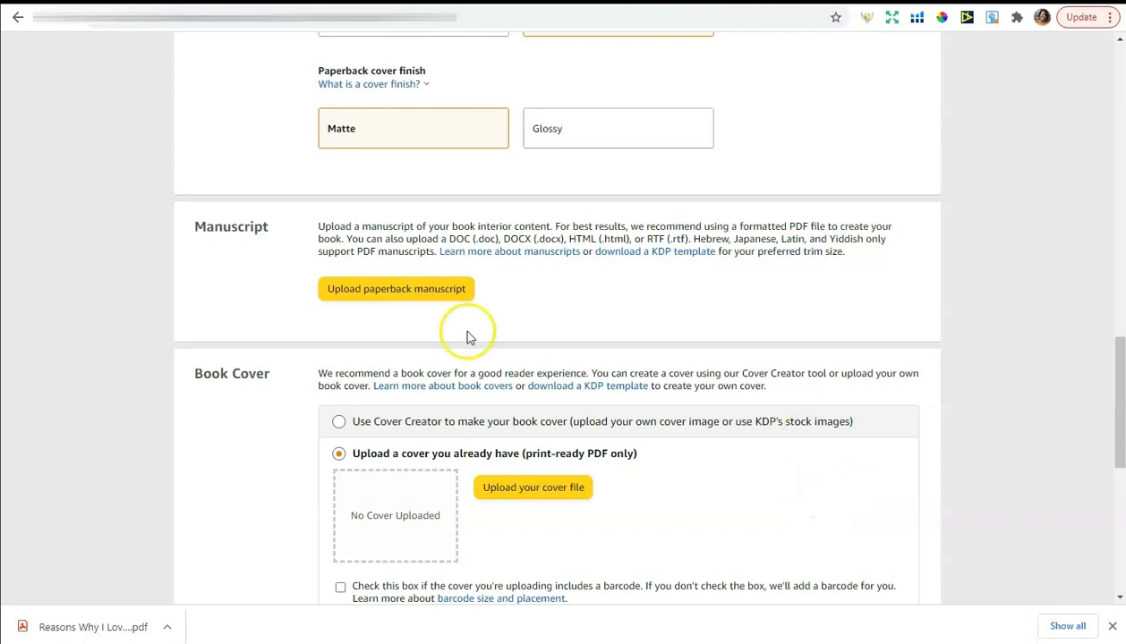
# Download the KDP Journal Interiors Floral Design 6 X 9 interior from Canva as PDF Standard
pyautogui.click(398, 296)
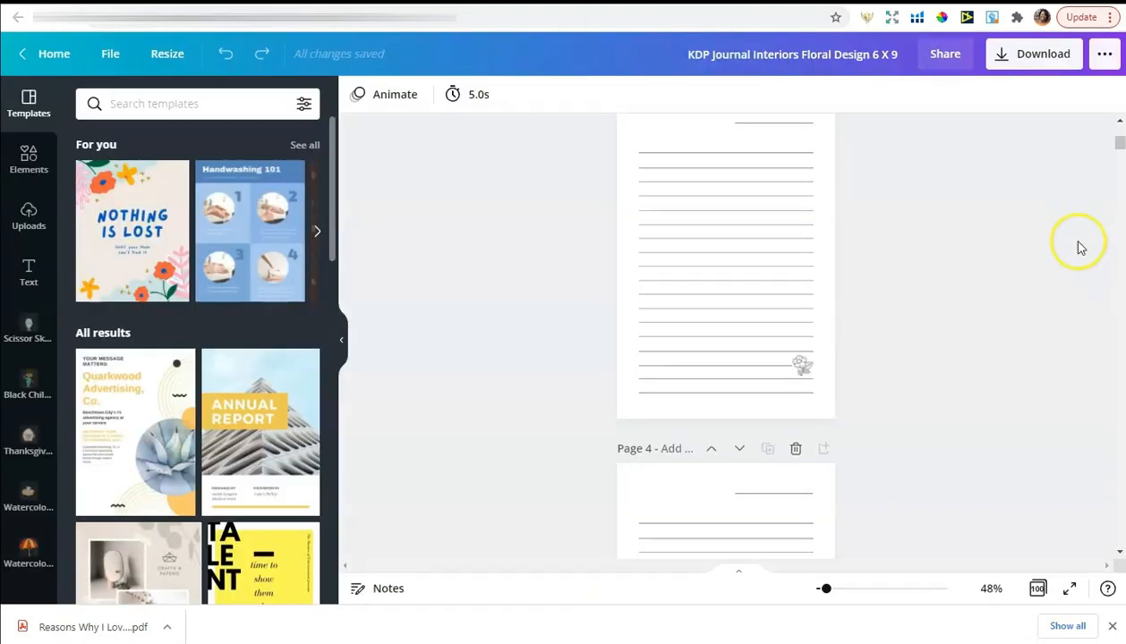
pyautogui.click(1120, 153)
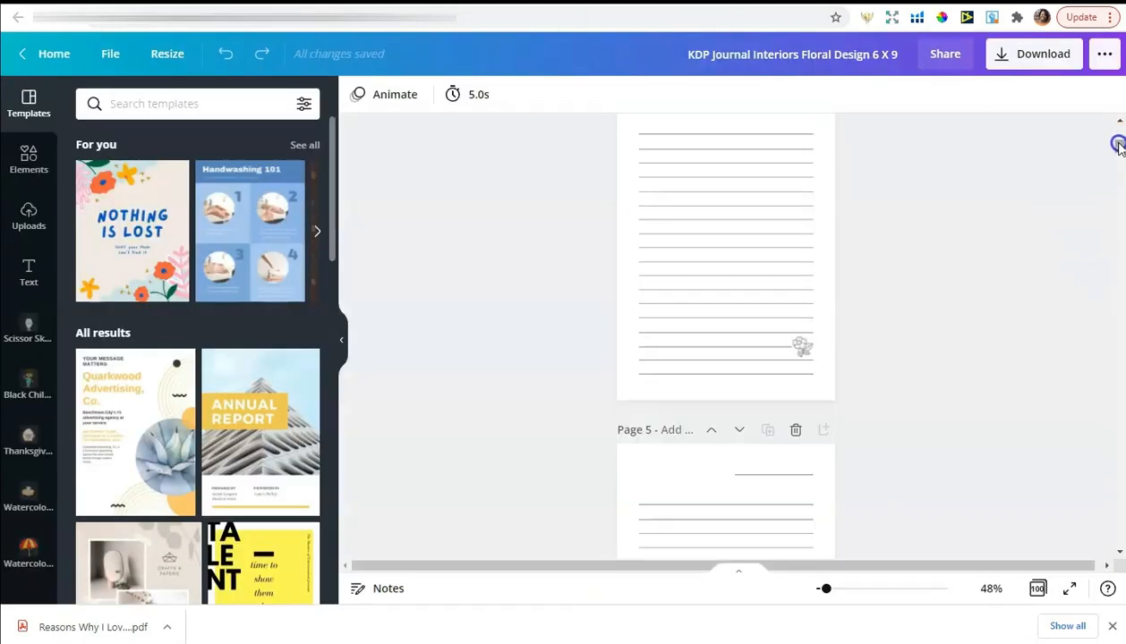
pyautogui.moveTo(1120, 153); pyautogui.dragTo(1120, 133)
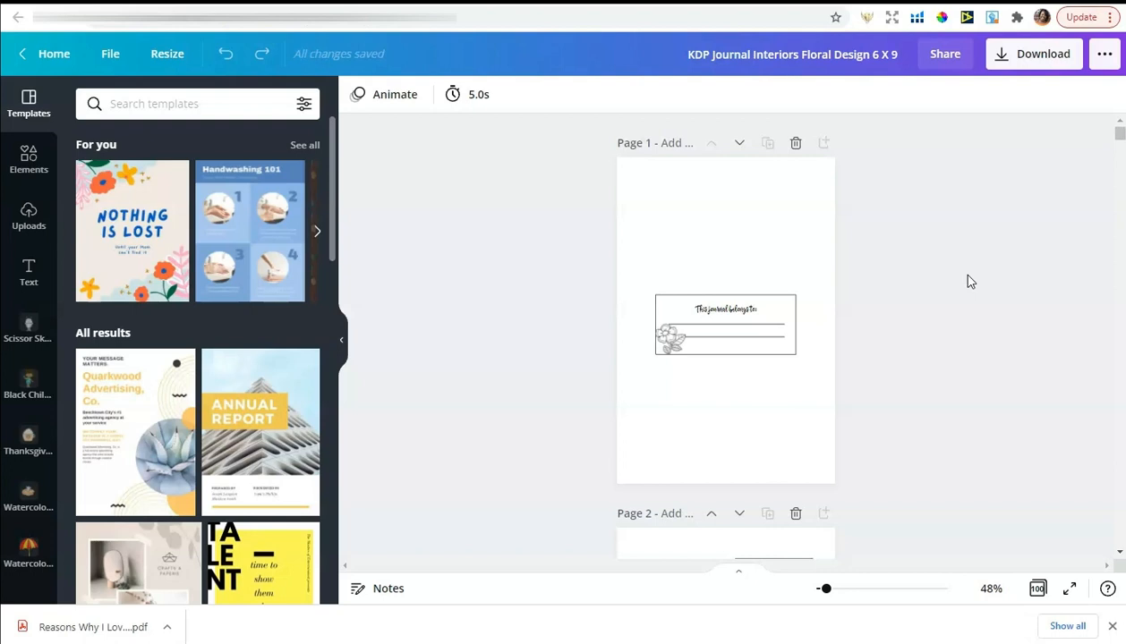
pyautogui.click(1018, 57)
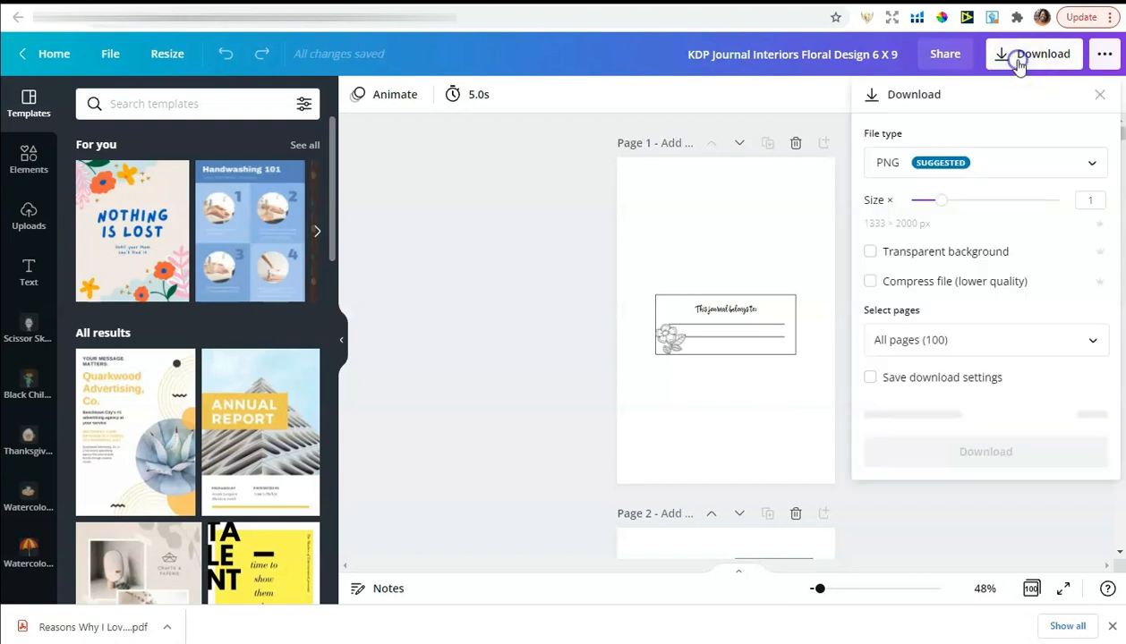
pyautogui.click(892, 165)
pyautogui.click(893, 261)
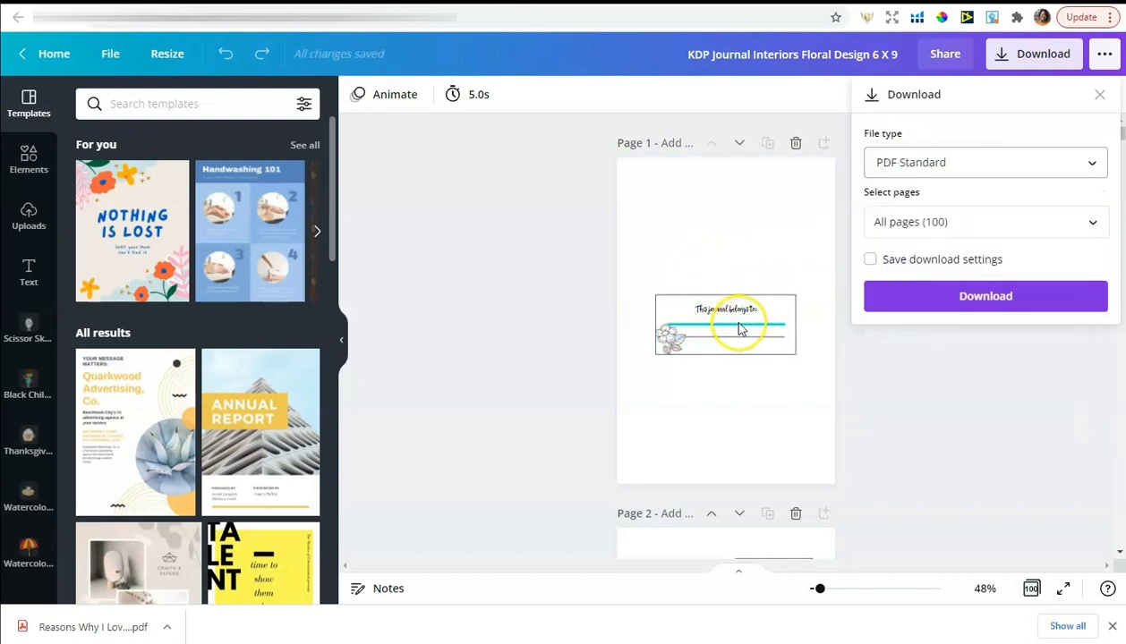
pyautogui.click(981, 299)
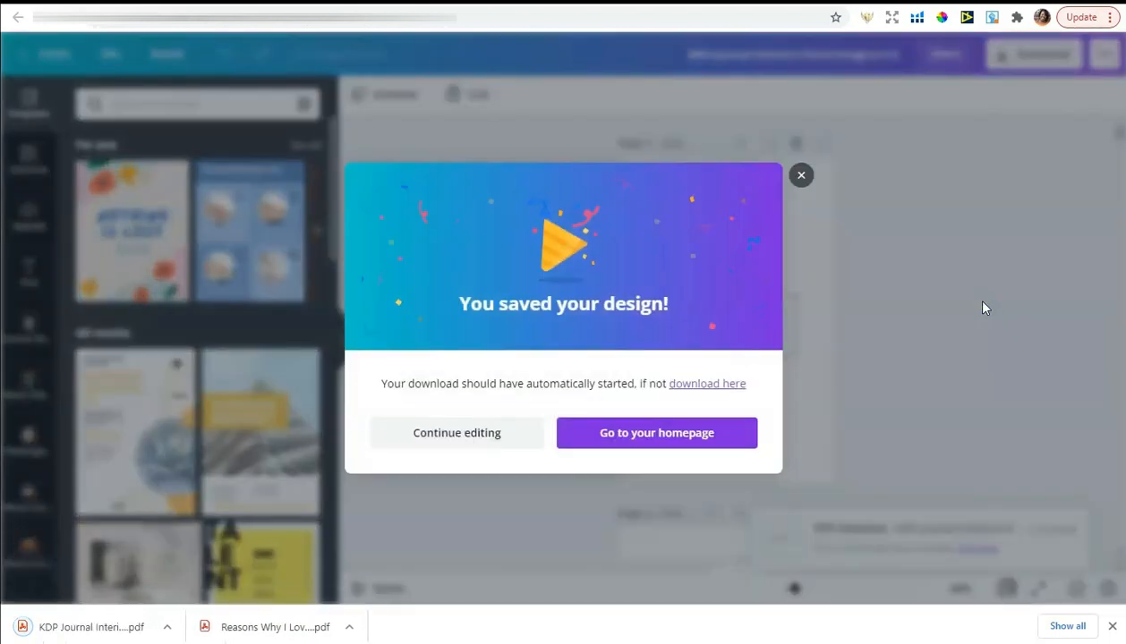
pyautogui.click(800, 176)
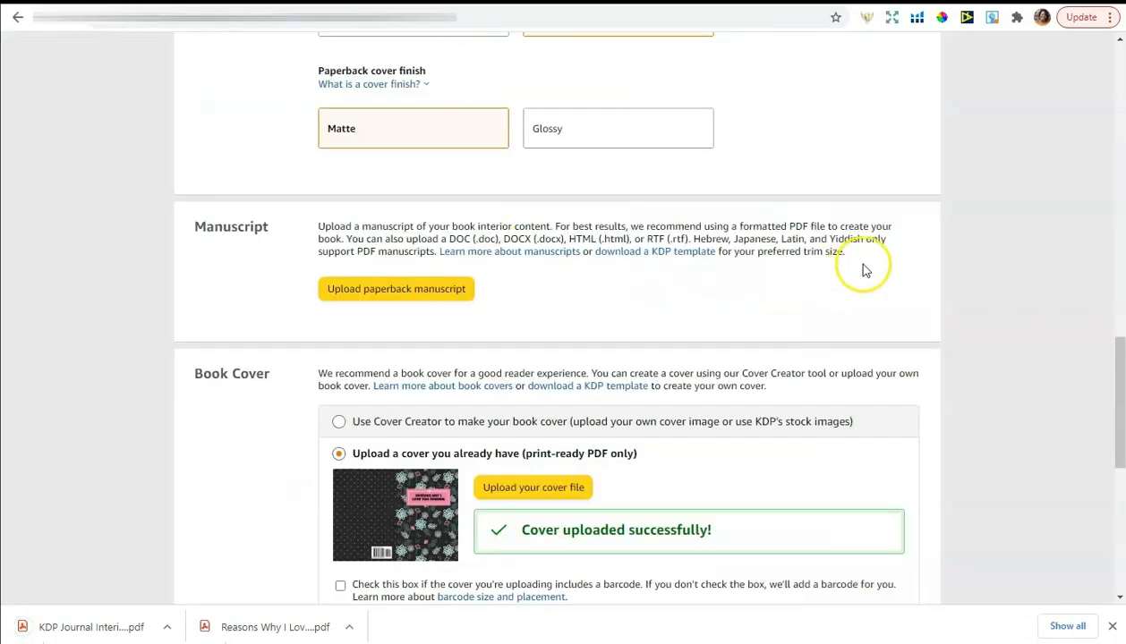
# Upload 'KDP Journal Interiors Floral Design 6 X 9.pdf' from Downloads as the paperback manuscript
pyautogui.click(371, 295)
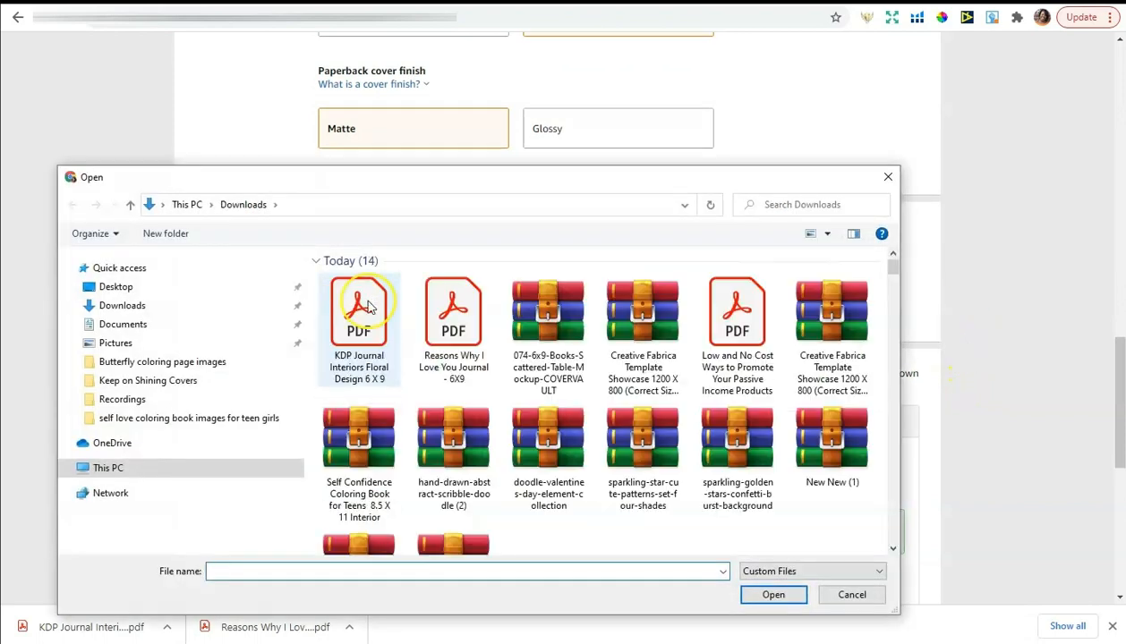
pyautogui.click(367, 358)
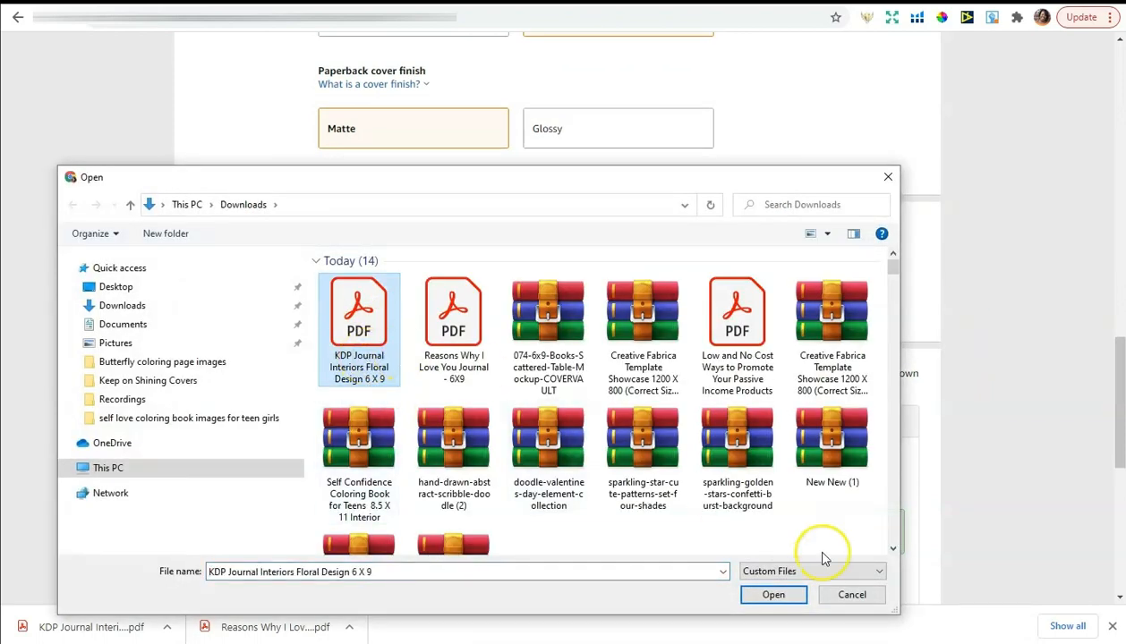
pyautogui.click(772, 597)
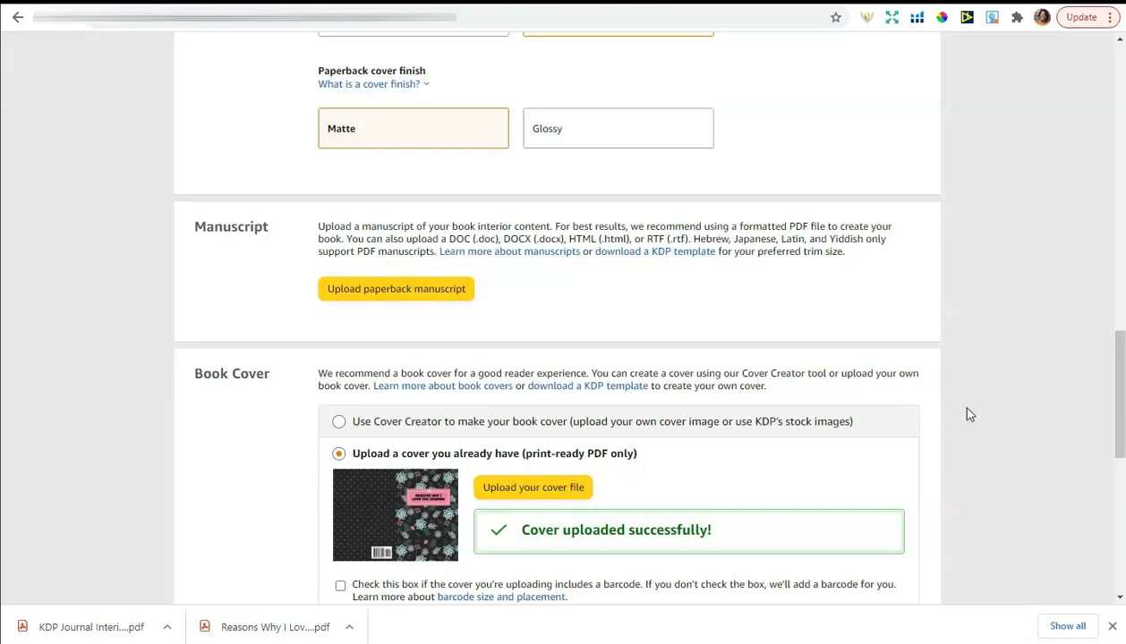
pyautogui.scroll(-1, 969, 414)
pyautogui.scroll(-1, 985, 414)
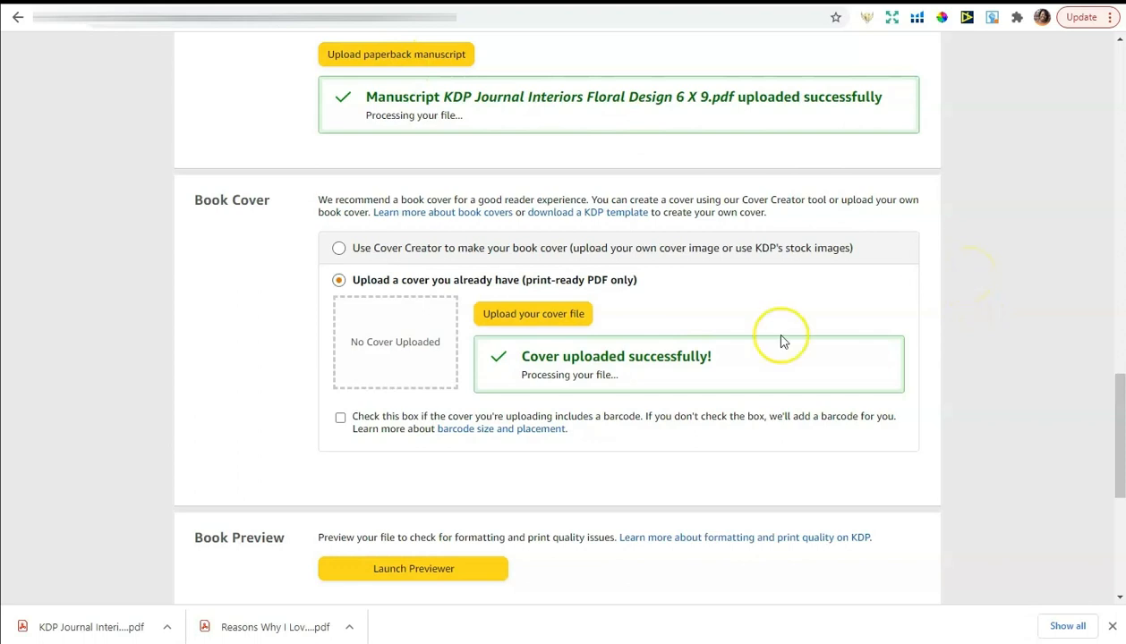
# Launch the Print Previewer and inspect the cover's red trim and safe-area guide lines
pyautogui.click(425, 570)
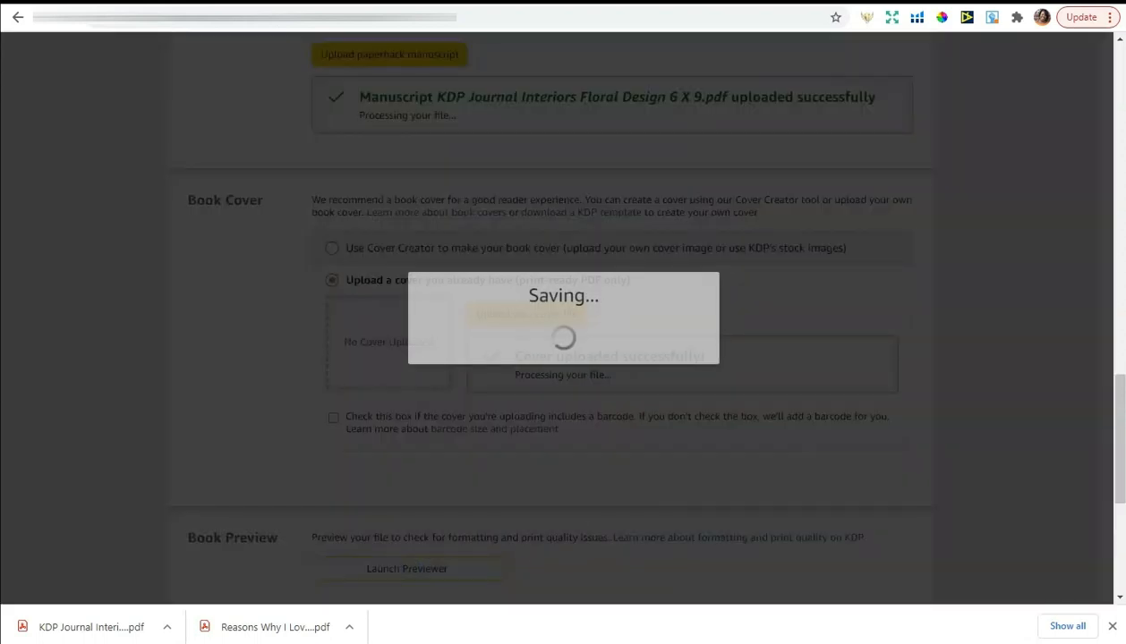
pyautogui.click(1112, 627)
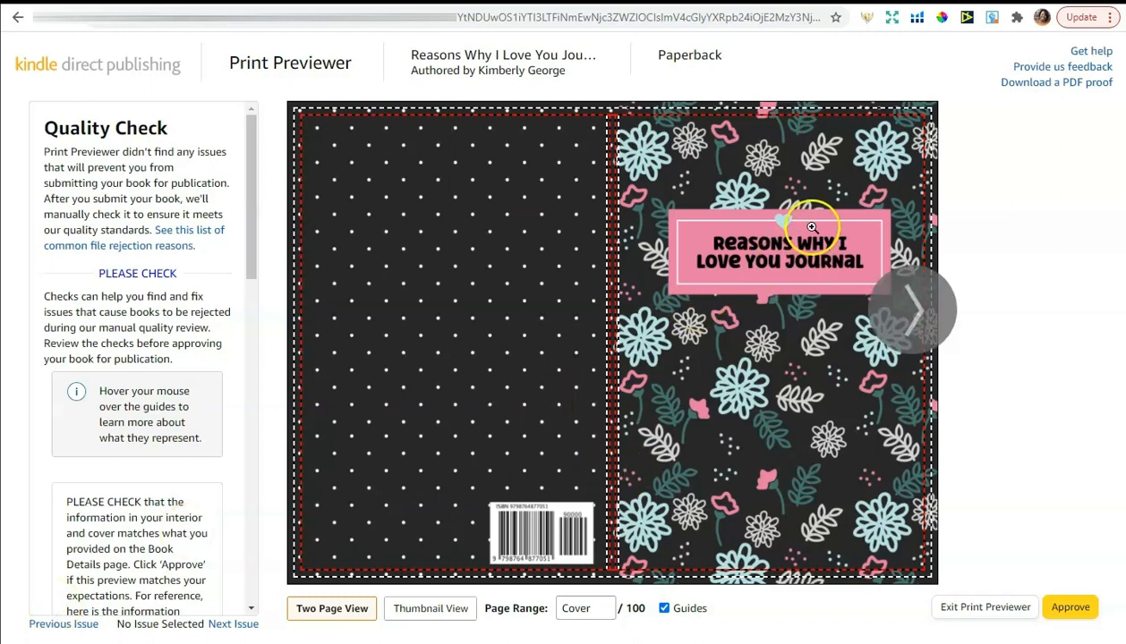
pyautogui.moveTo(731, 218)
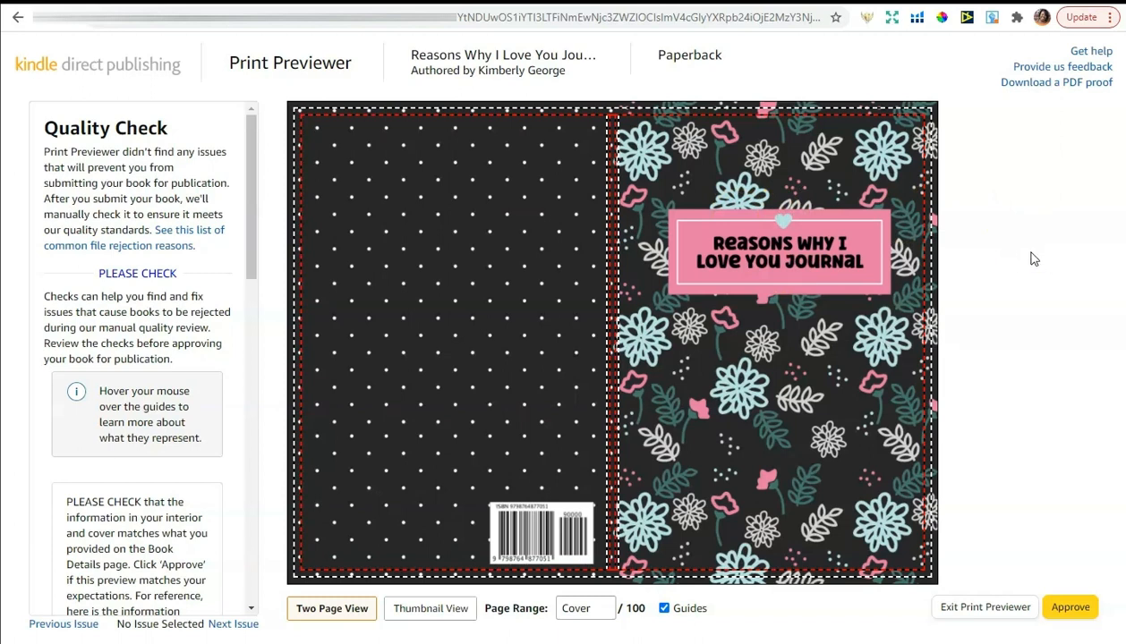
pyautogui.click(1071, 263)
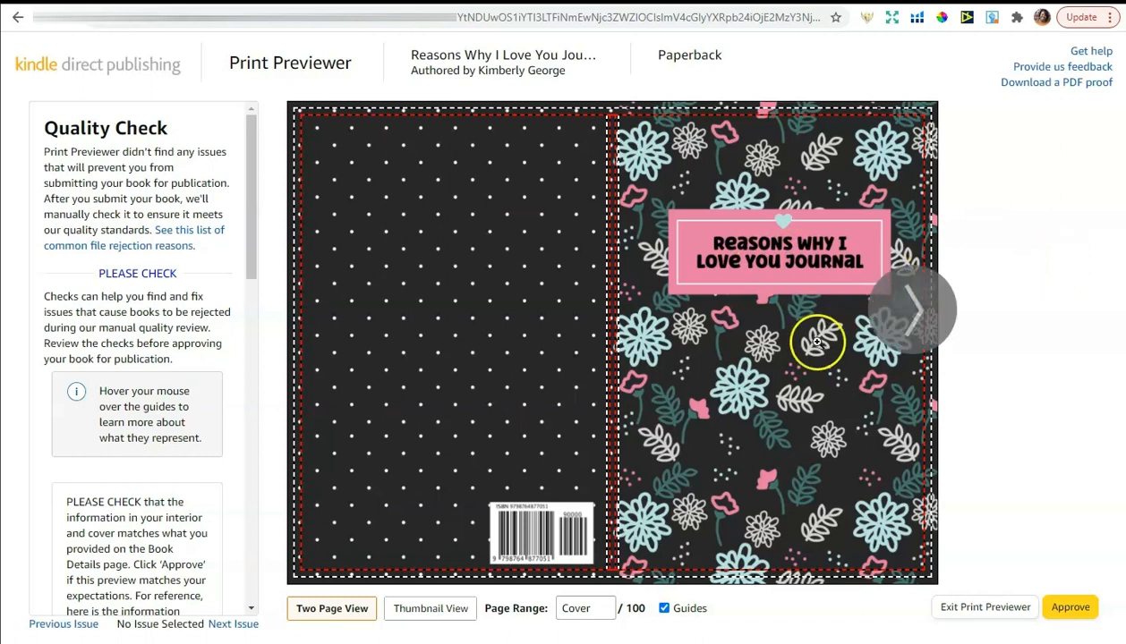
pyautogui.moveTo(741, 455)
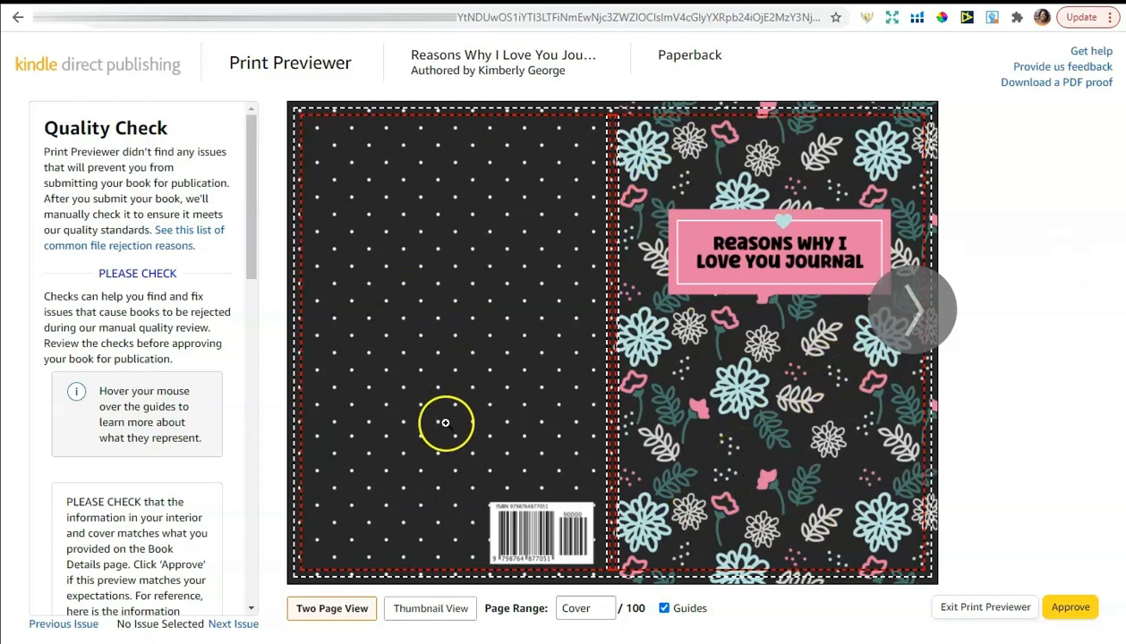
pyautogui.moveTo(519, 532)
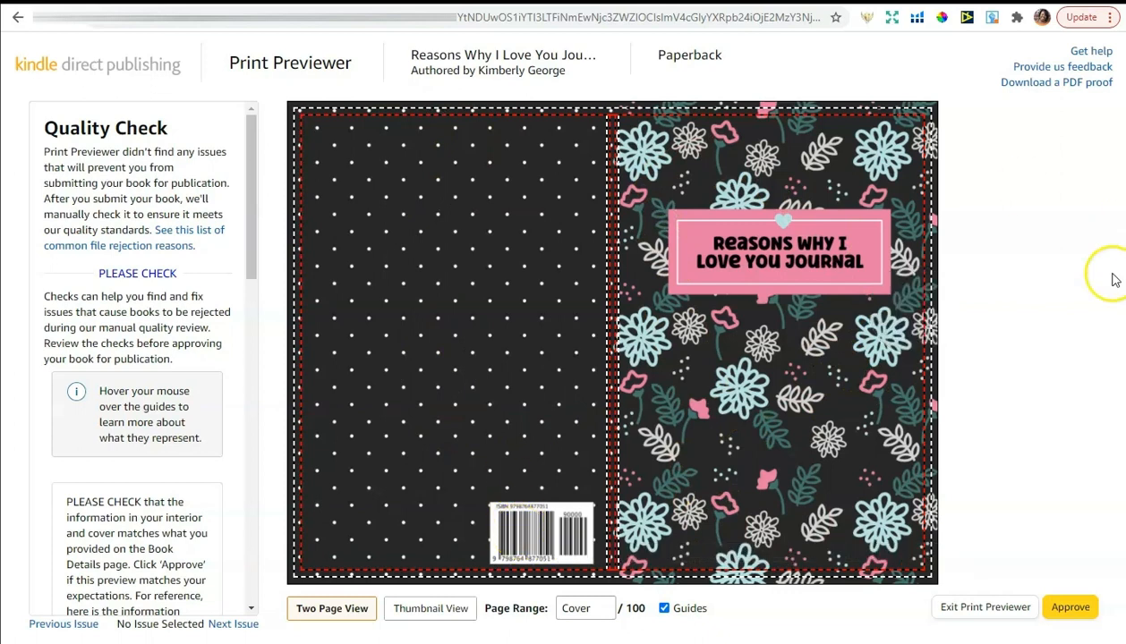
# Page through the print preview from the cover to interior pages 6–7
pyautogui.click(922, 318)
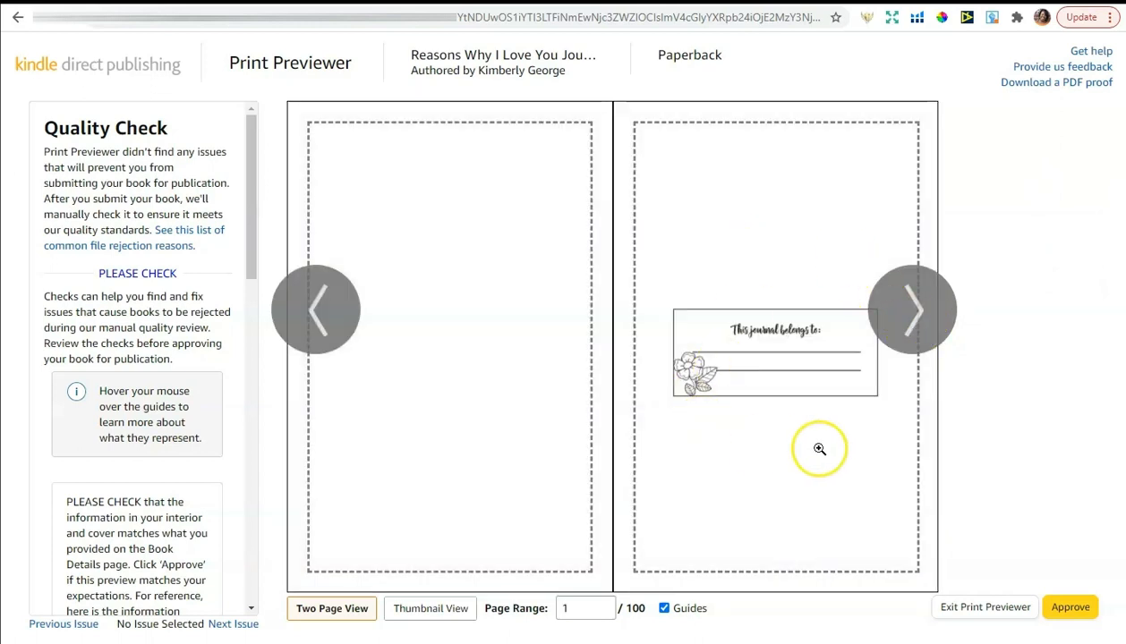
pyautogui.click(915, 333)
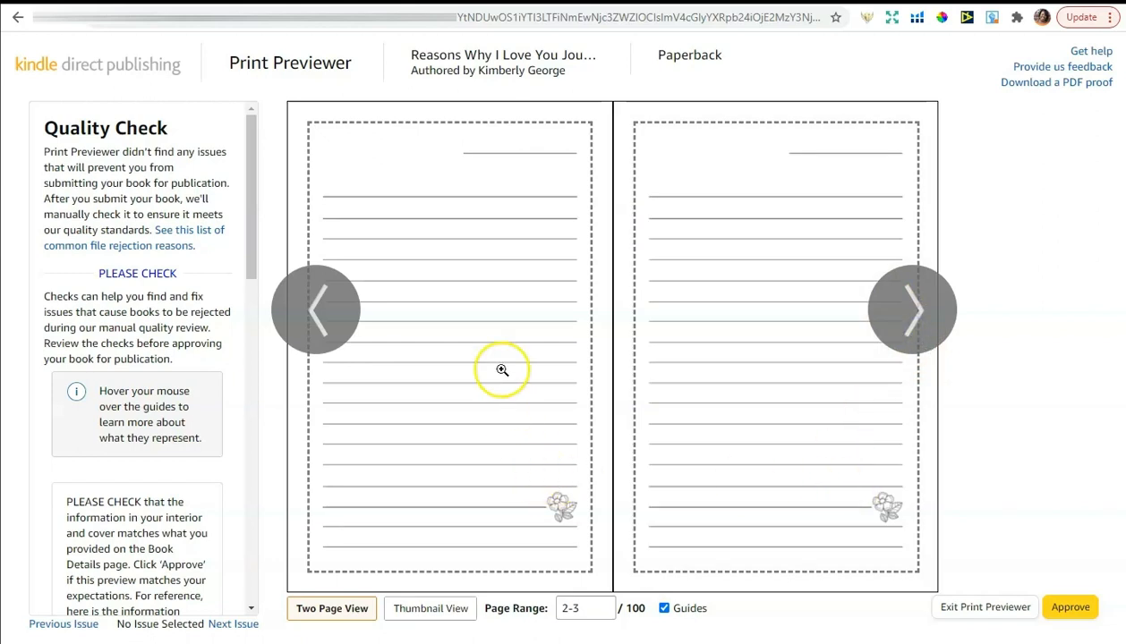
pyautogui.click(906, 322)
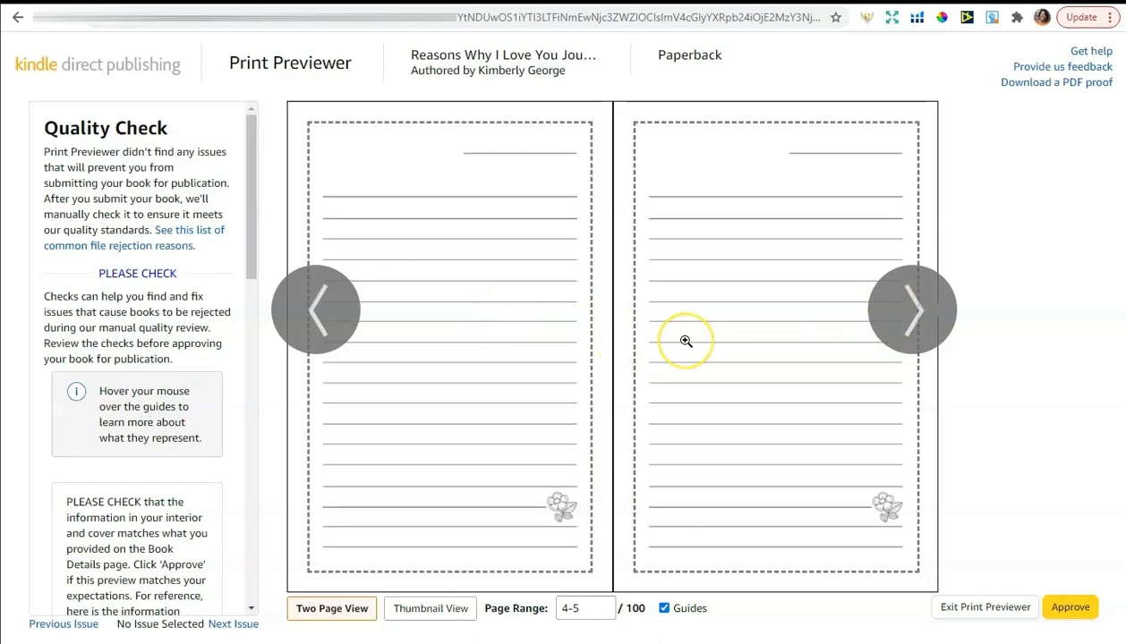
pyautogui.moveTo(685, 341)
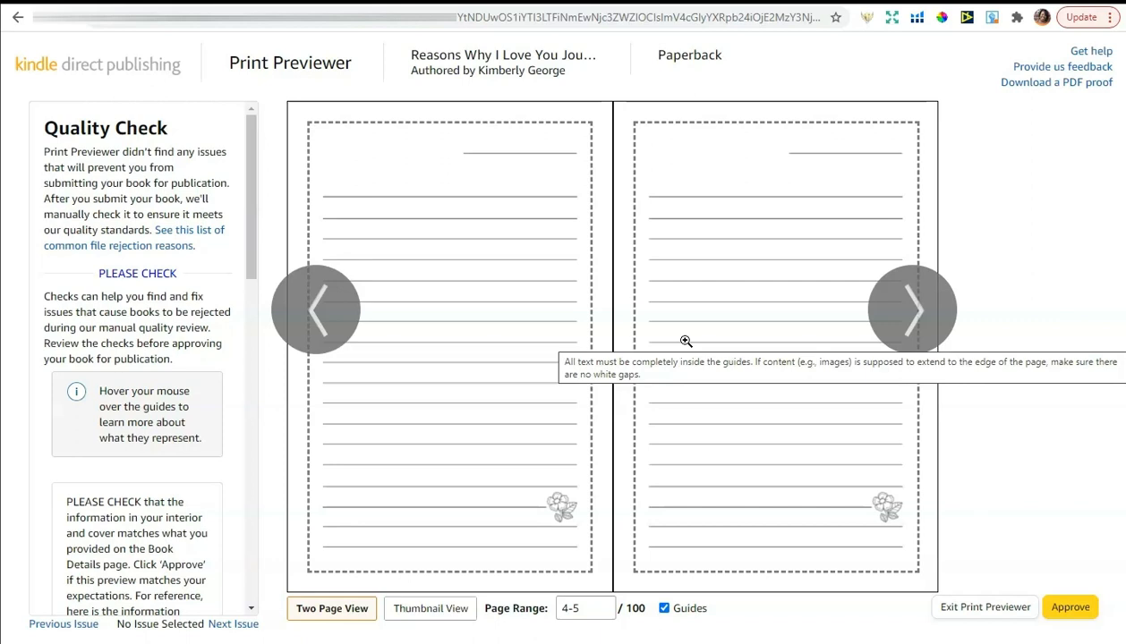
pyautogui.click(906, 311)
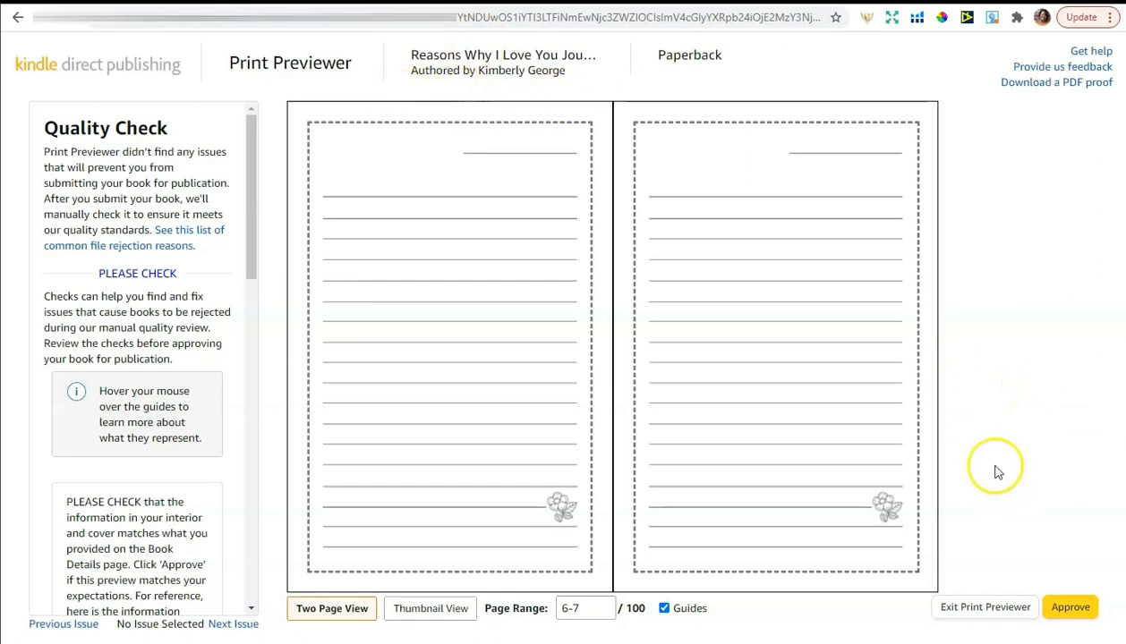
# Approve the previewed interior proof, then save the Paperback Content page and continue
pyautogui.click(1070, 610)
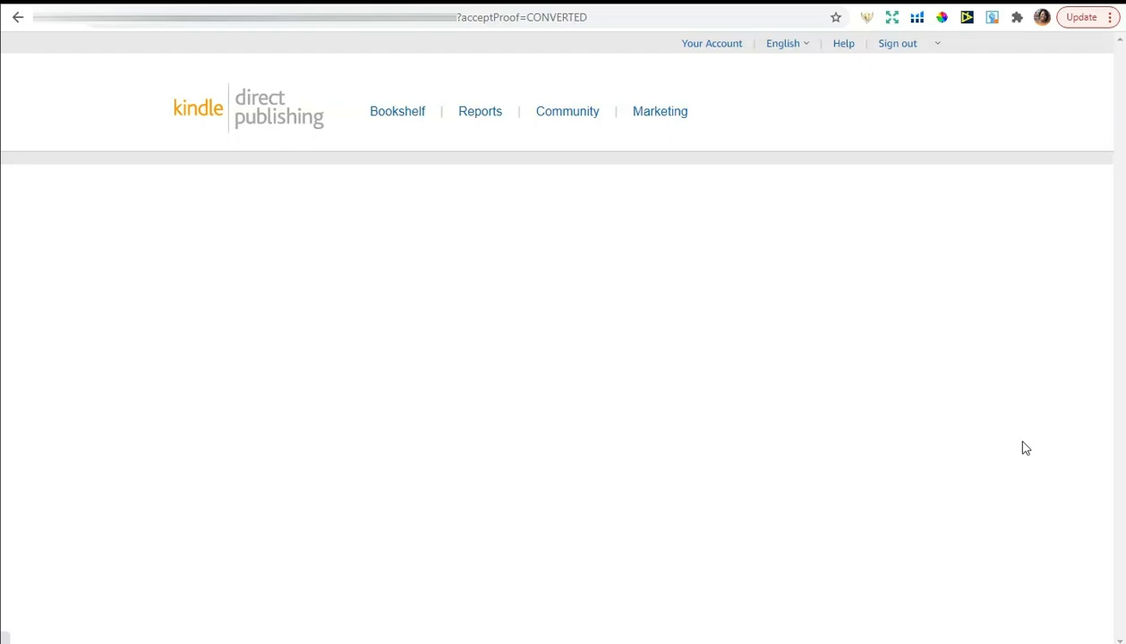
pyautogui.scroll(-3, 1029, 406)
pyautogui.scroll(-15, 1029, 403)
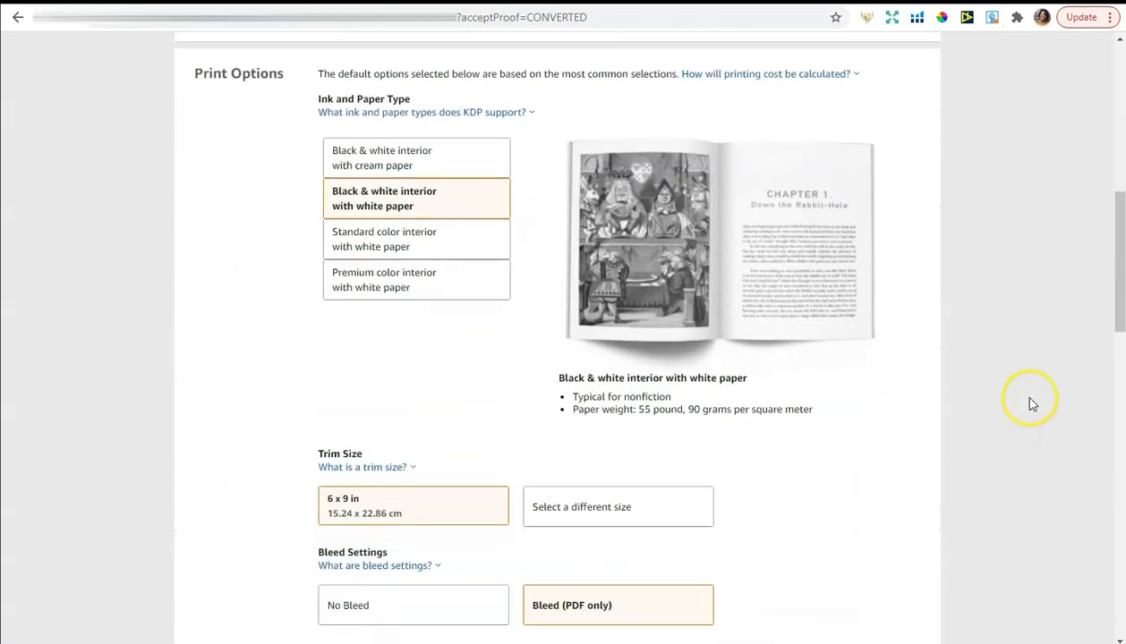
pyautogui.scroll(-2, 1030, 402)
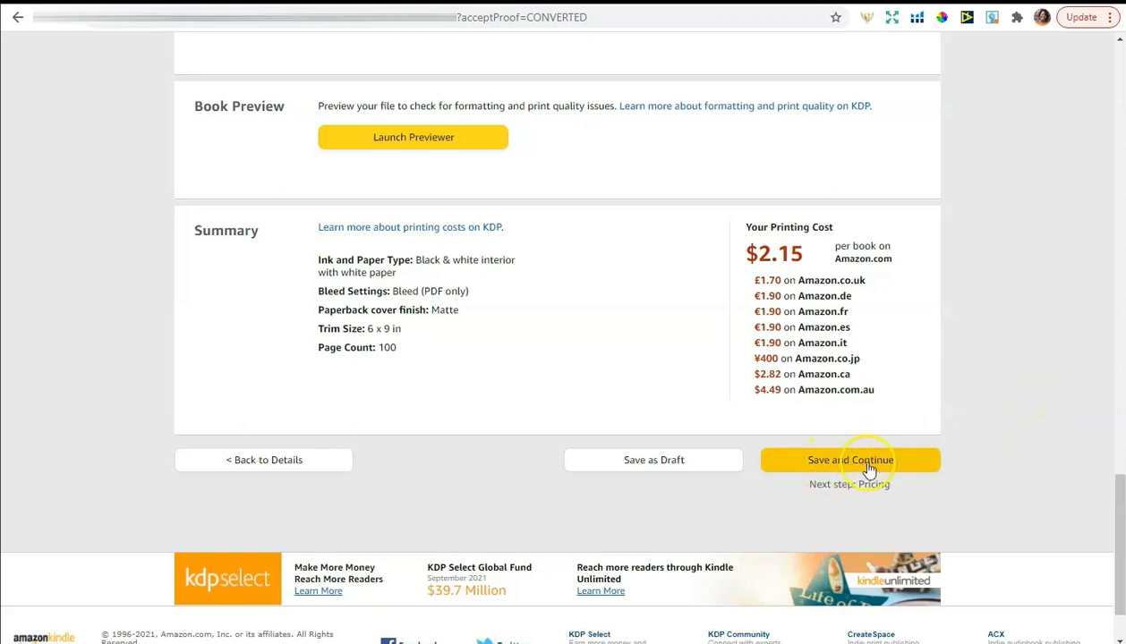
pyautogui.click(862, 461)
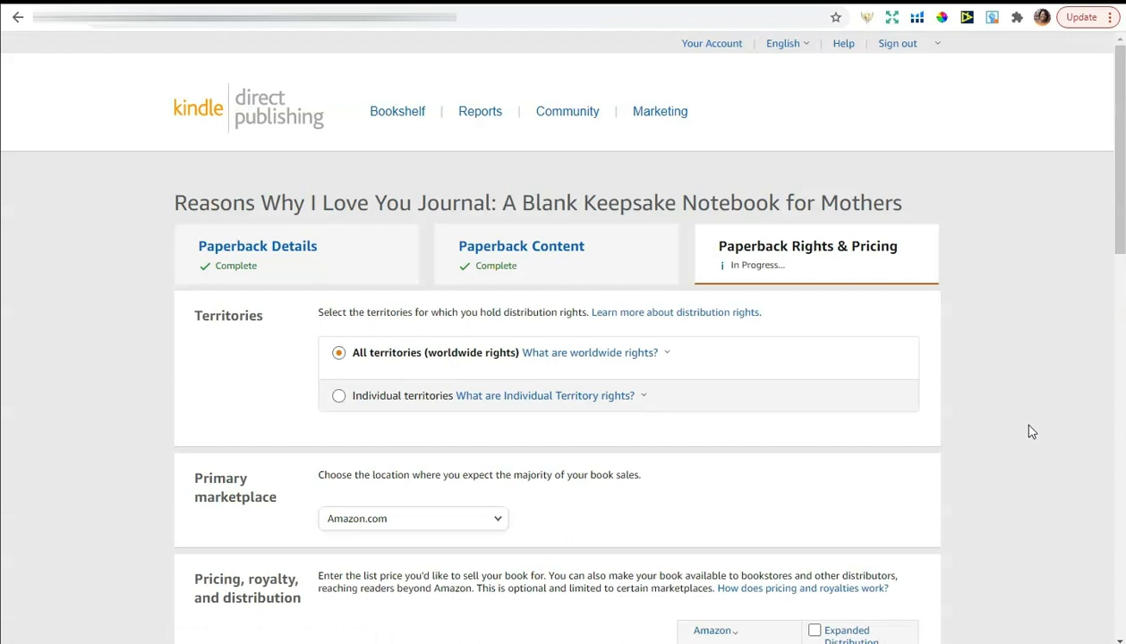
# Enter a $6.99 Amazon.com list price, toggling Expanded Distribution on and back off
pyautogui.scroll(-3, 1031, 432)
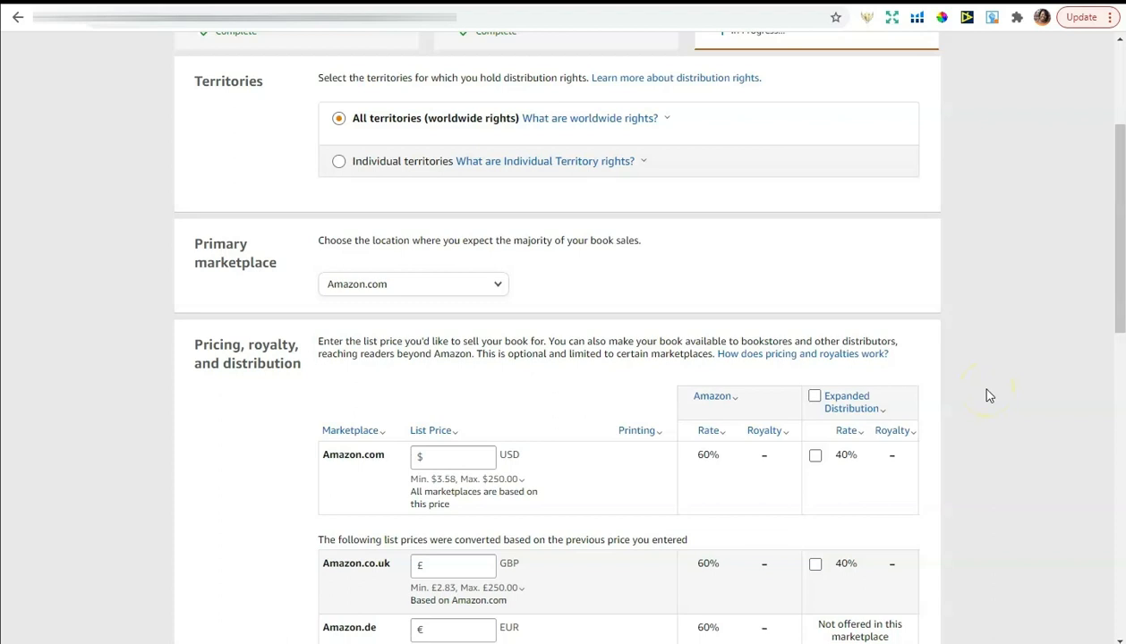
pyautogui.click(451, 462)
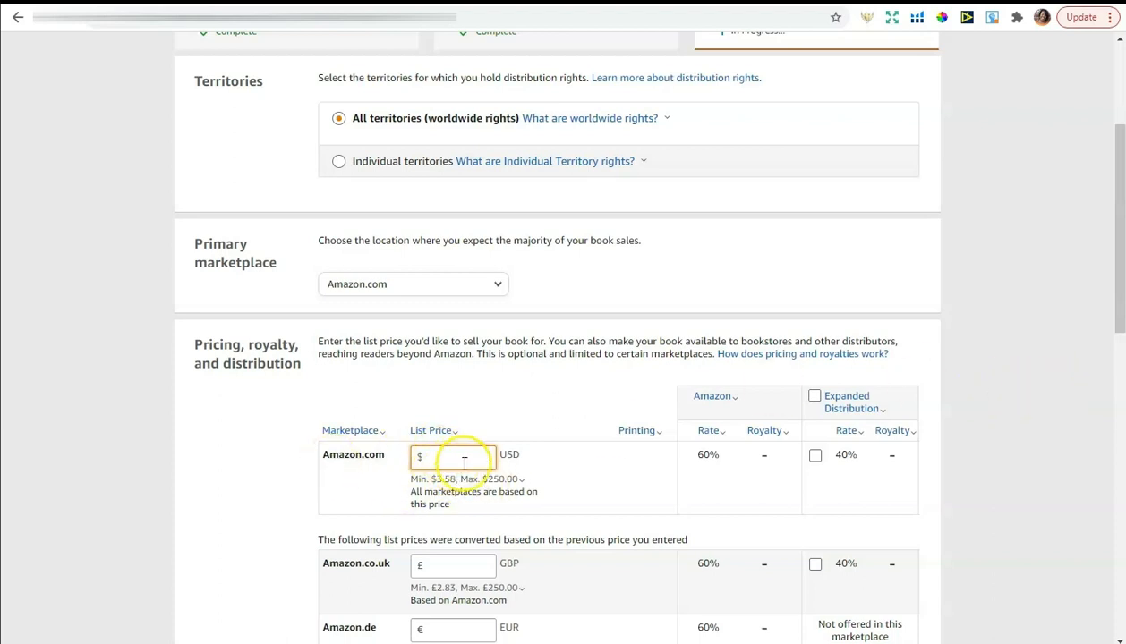
pyautogui.write('6.99')
pyautogui.click(1024, 368)
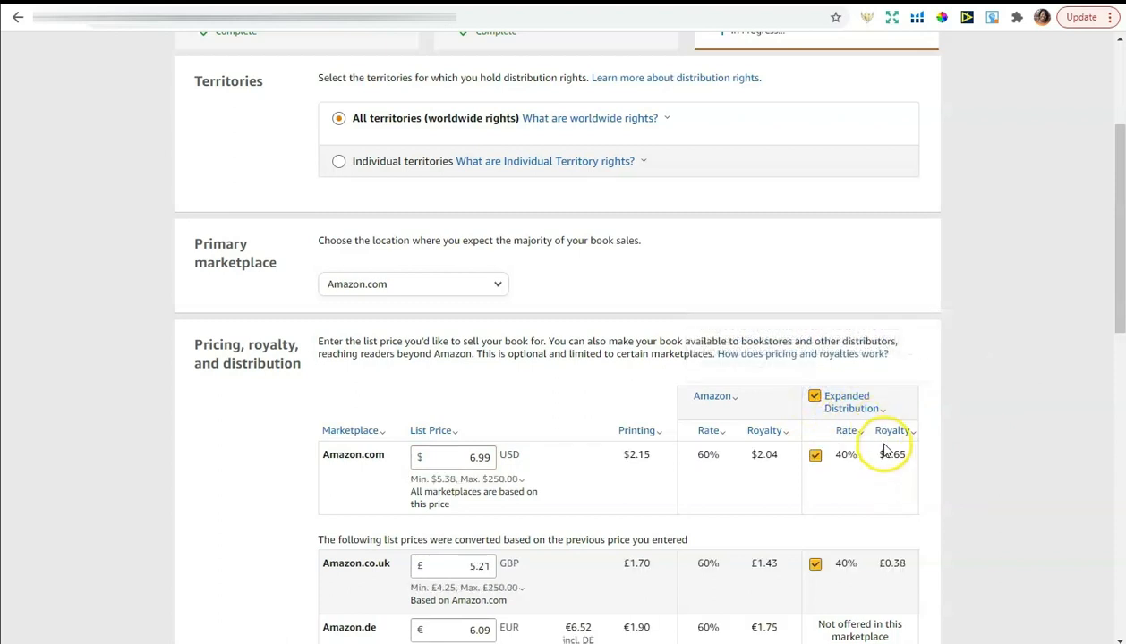
pyautogui.moveTo(882, 432)
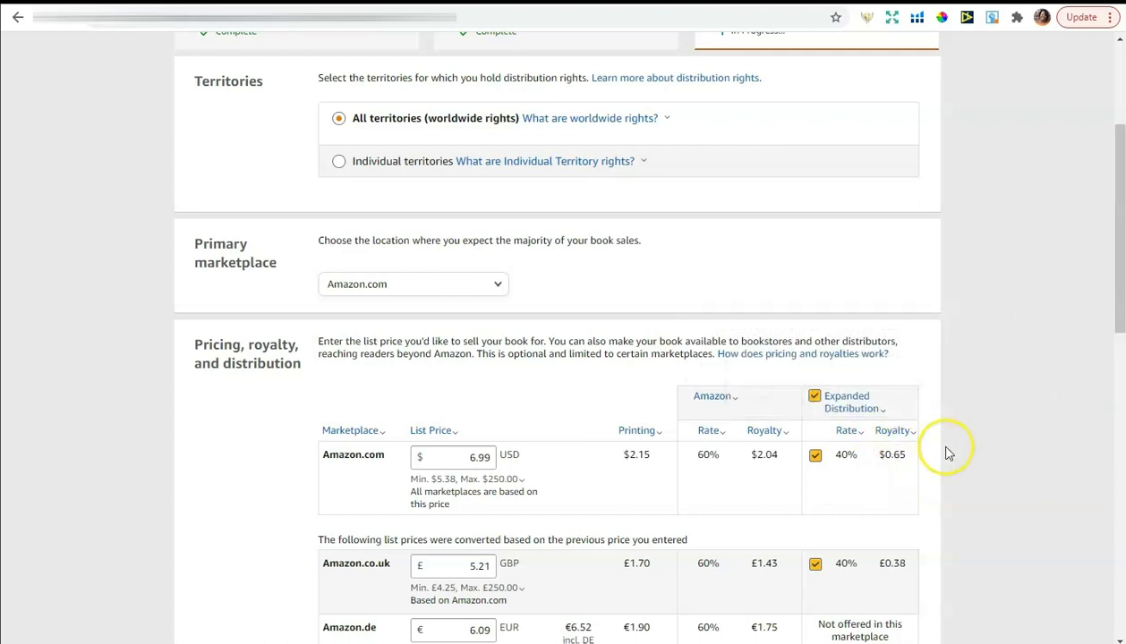
pyautogui.click(815, 398)
# Read the minimum list price explanation while scanning the converted marketplace prices
pyautogui.scroll(-5, 1007, 376)
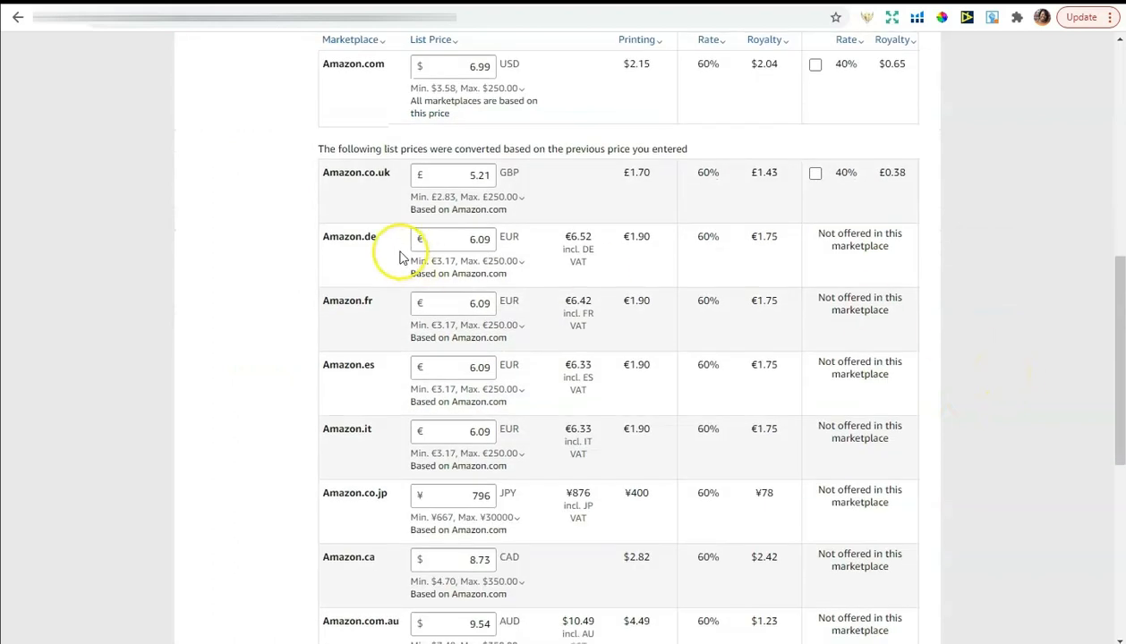
pyautogui.click(474, 88)
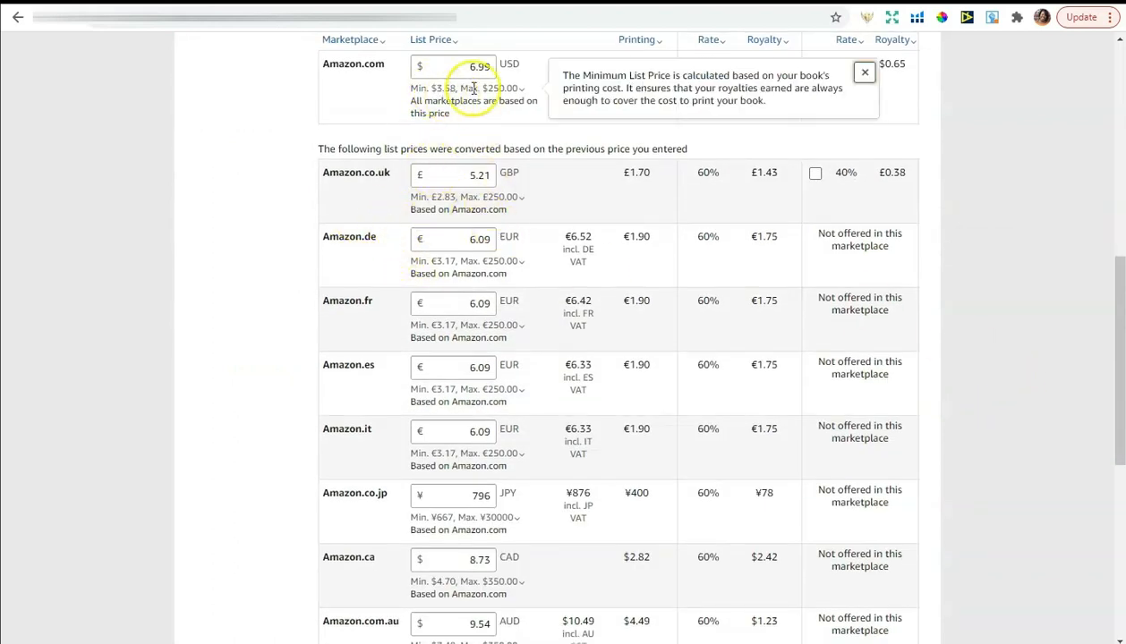
pyautogui.click(326, 82)
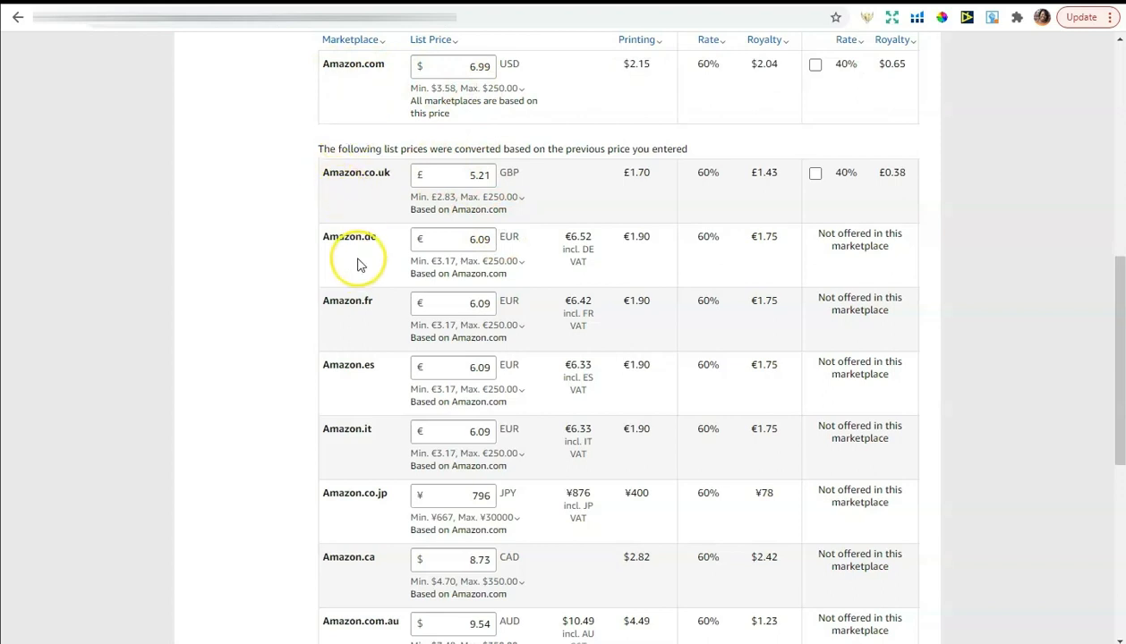
pyautogui.scroll(-3, 362, 285)
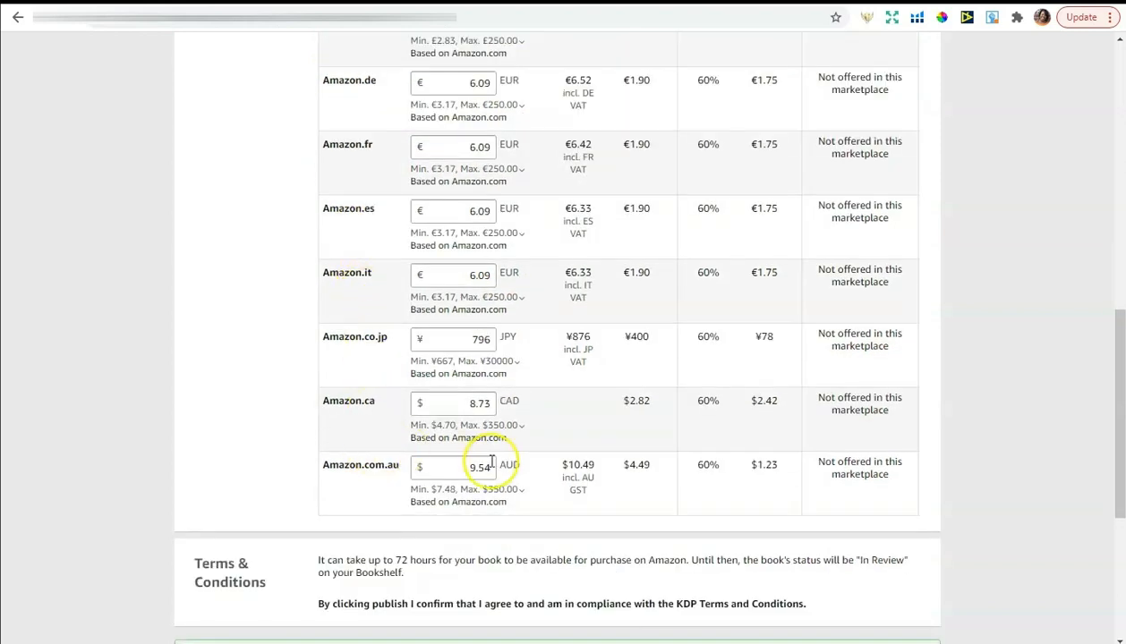
pyautogui.scroll(5, 483, 398)
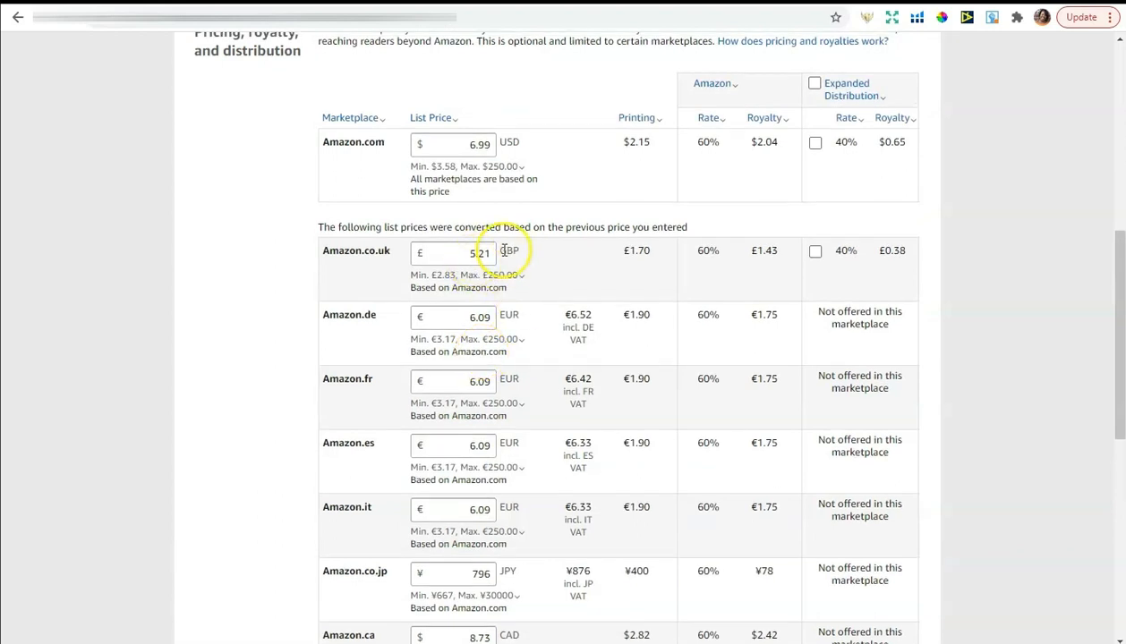
# Try an Amazon.co.uk list price of £6.21
pyautogui.click(475, 254)
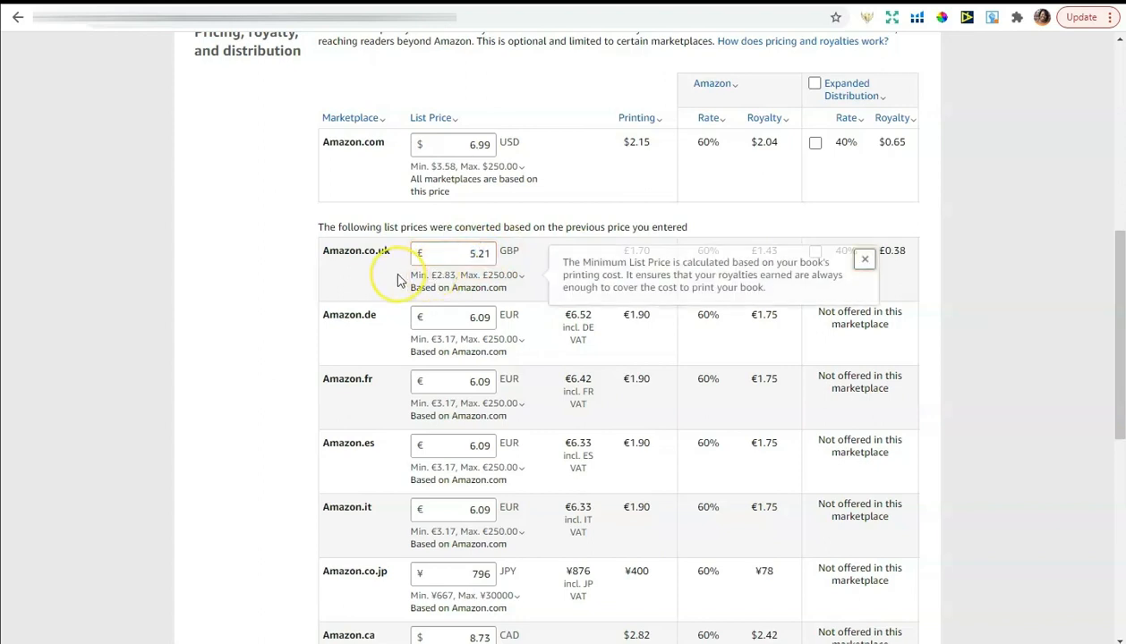
pyautogui.click(474, 252)
pyautogui.moveTo(472, 252); pyautogui.dragTo(470, 249)
pyautogui.write('6')
pyautogui.click(1007, 331)
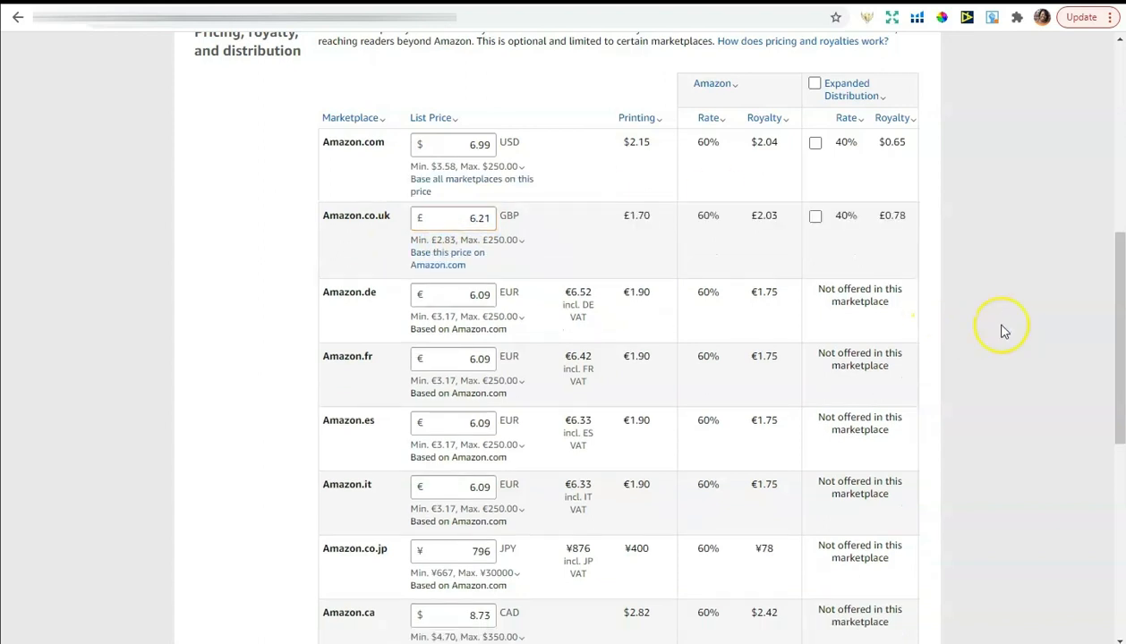
# Restore the Amazon.co.uk price to £5.21 and review the rest of the price table
pyautogui.moveTo(486, 240)
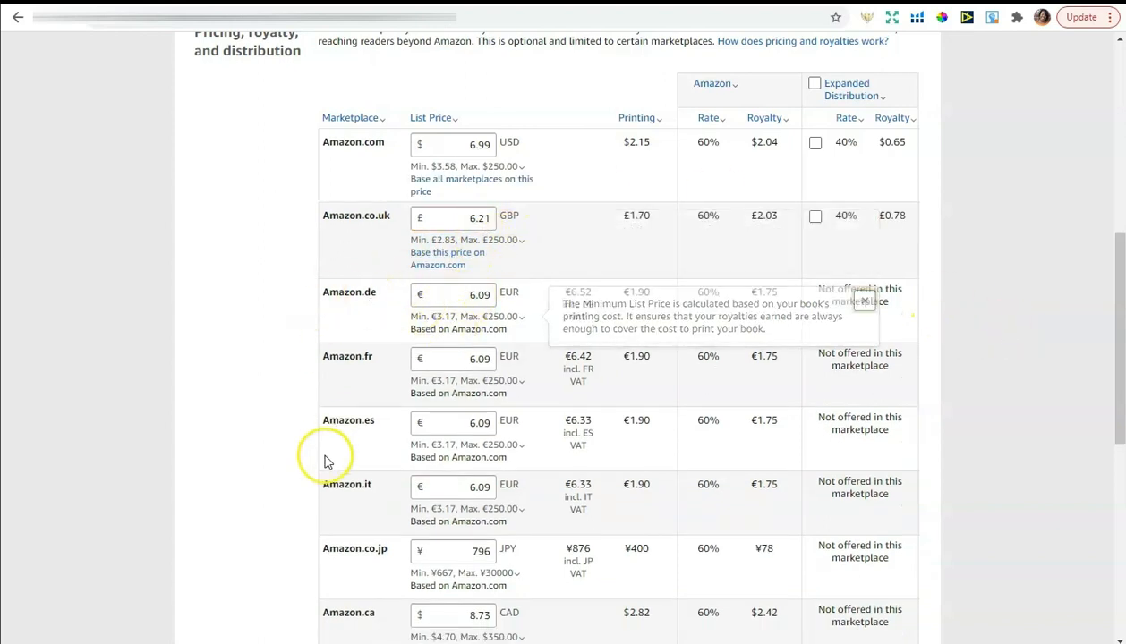
pyautogui.click(474, 215)
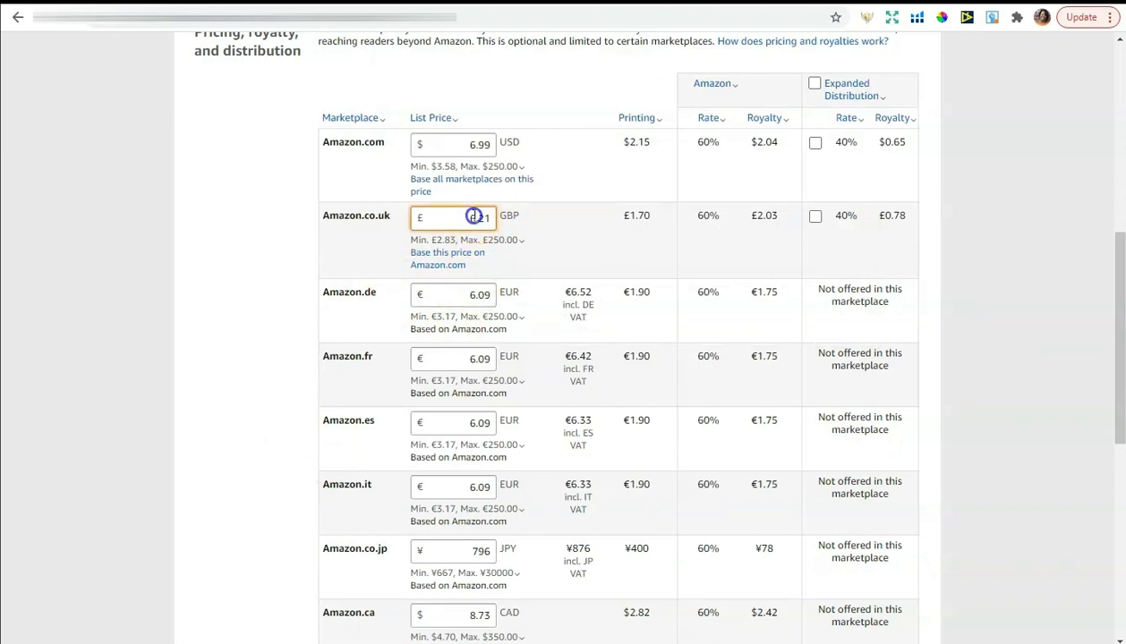
pyautogui.write('5')
pyautogui.click(1041, 266)
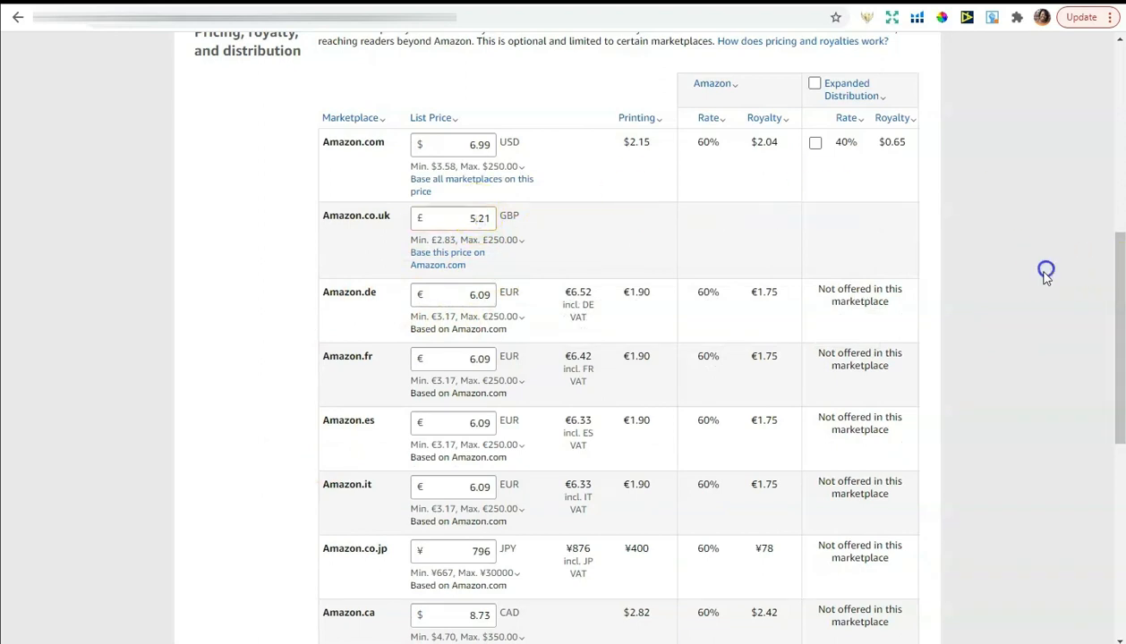
pyautogui.scroll(-3, 1042, 266)
pyautogui.scroll(-2, 1034, 263)
pyautogui.scroll(1, 1034, 263)
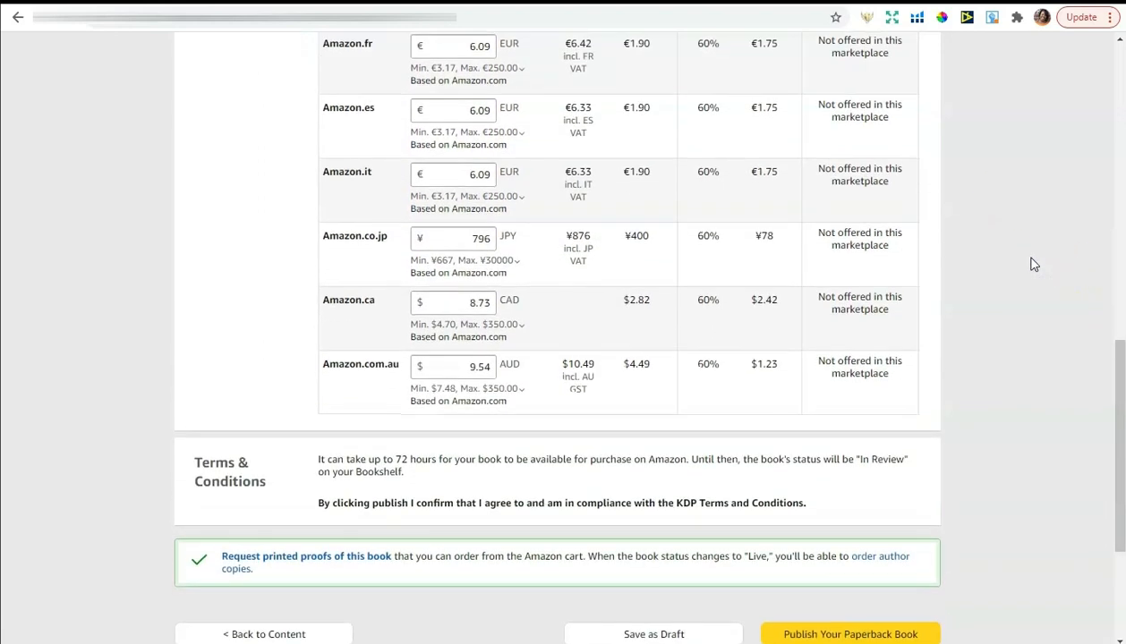
pyautogui.scroll(-2, 1034, 265)
pyautogui.click(1046, 444)
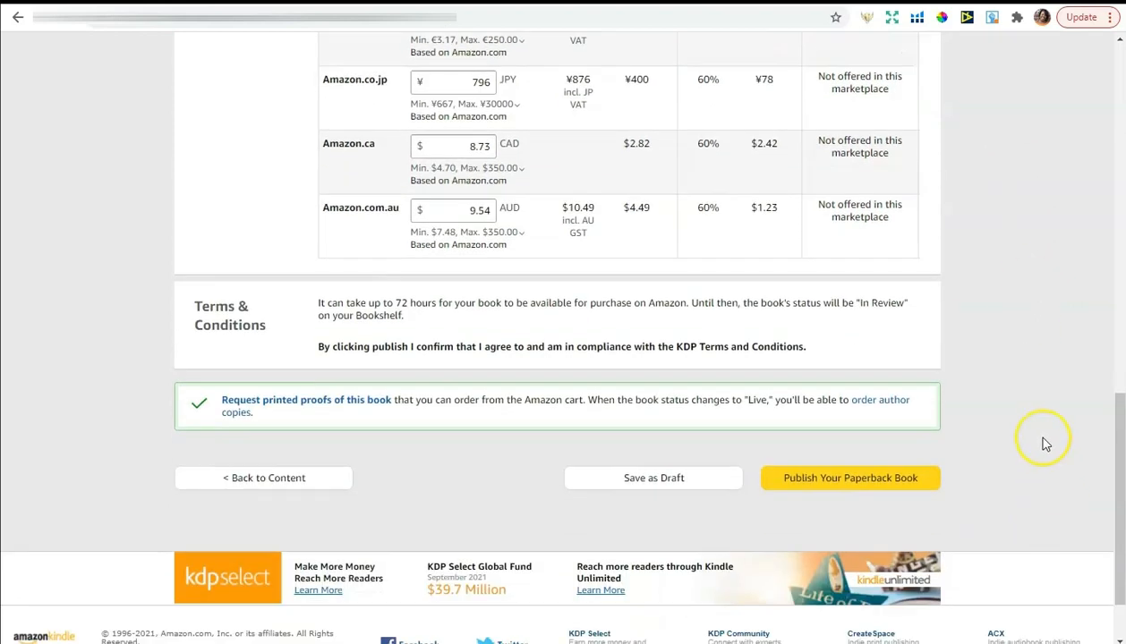
pyautogui.scroll(2, 1044, 430)
pyautogui.scroll(-2, 1030, 443)
pyautogui.scroll(1, 993, 407)
pyautogui.scroll(9, 1004, 405)
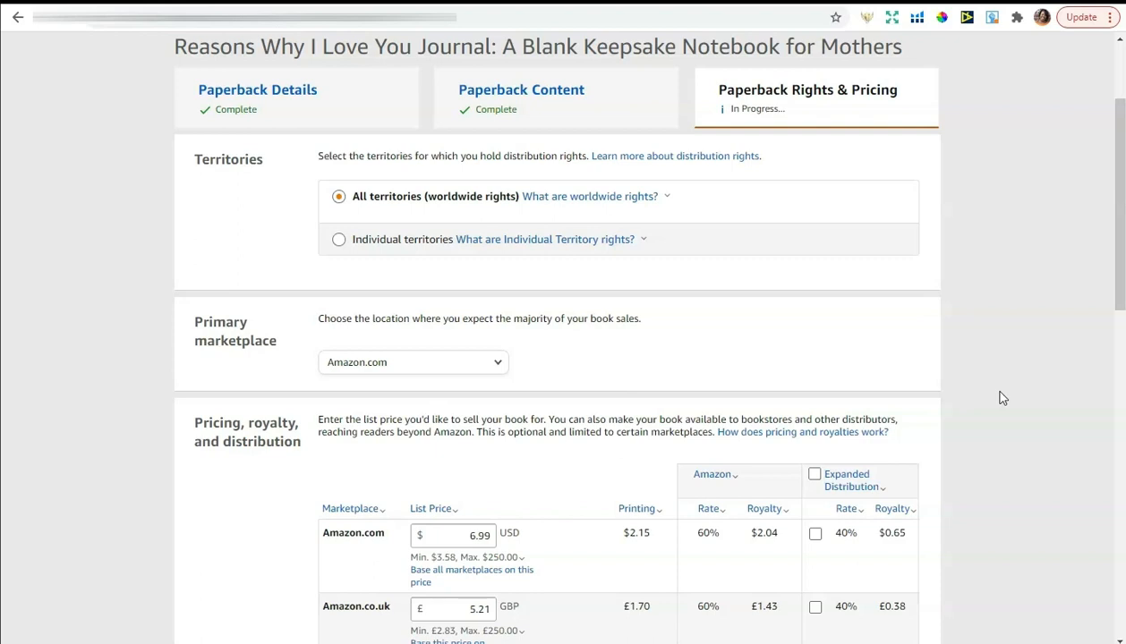
pyautogui.scroll(1, 1003, 399)
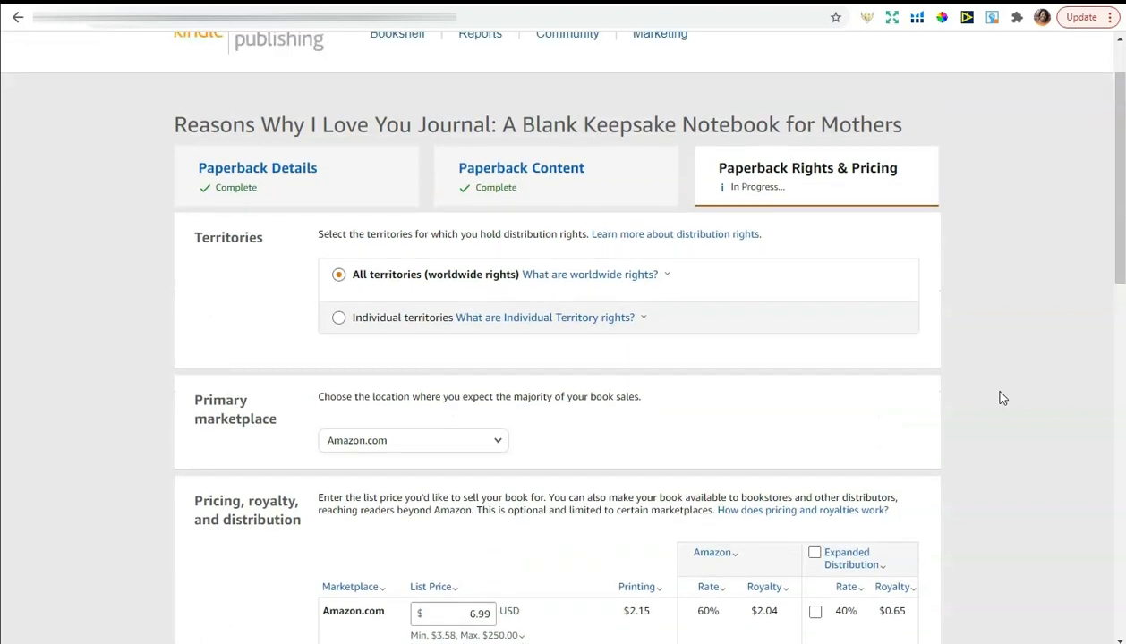
pyautogui.scroll(1, 1003, 399)
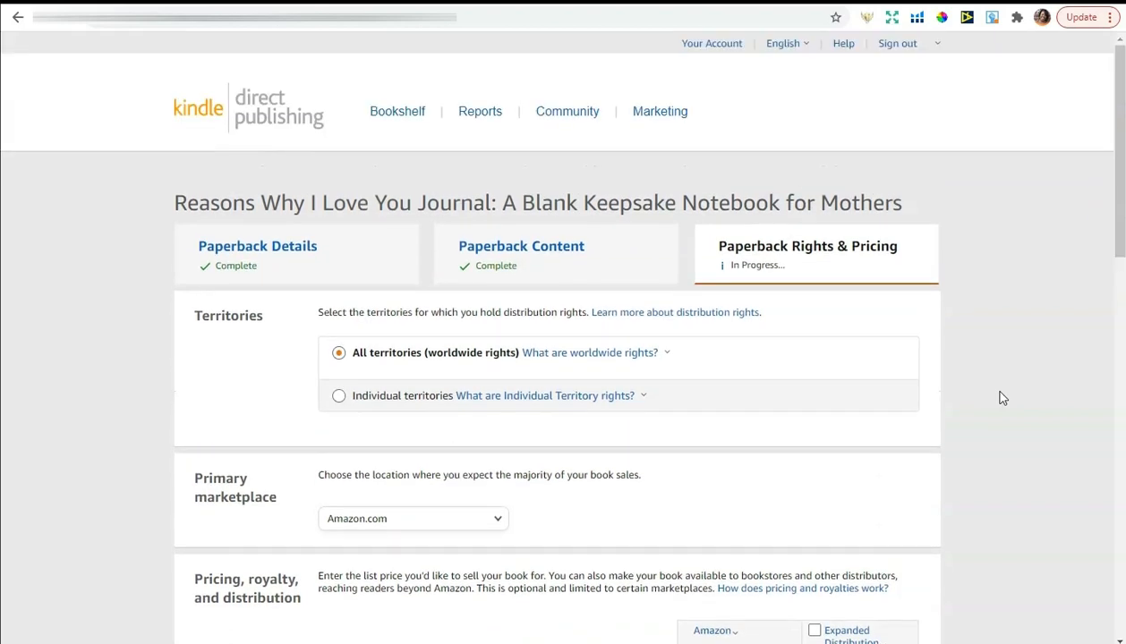